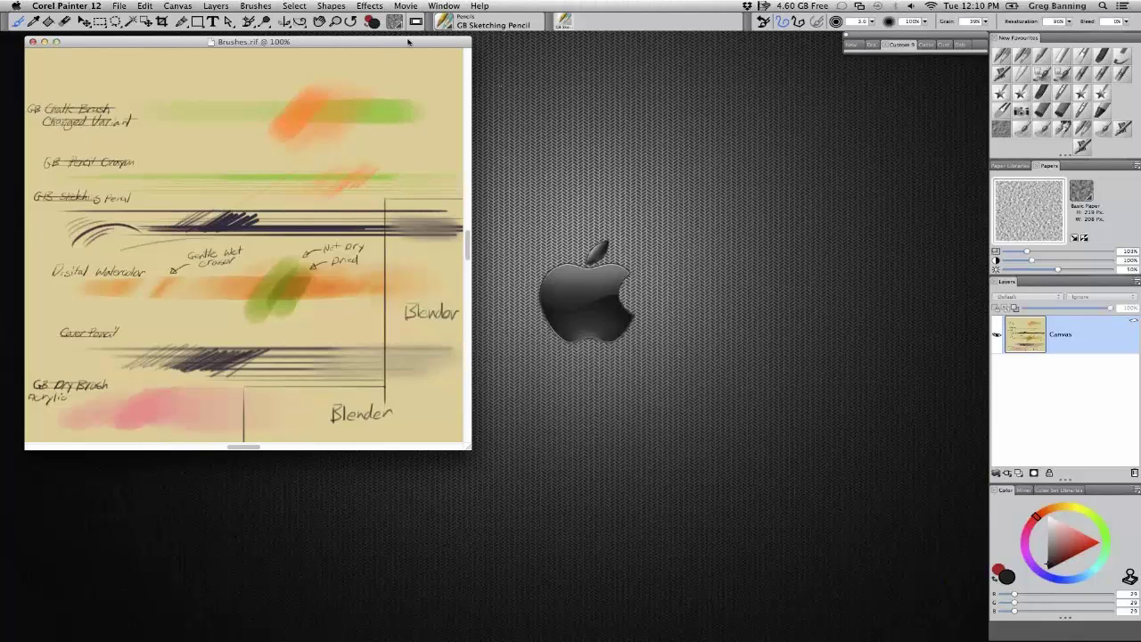
Reposition the Brushes.rif window and stretch its corner so it fills most of the workspace
{"action": "left_click_drag", "start_coordinate": [408, 41], "coordinate": [410, 40]}
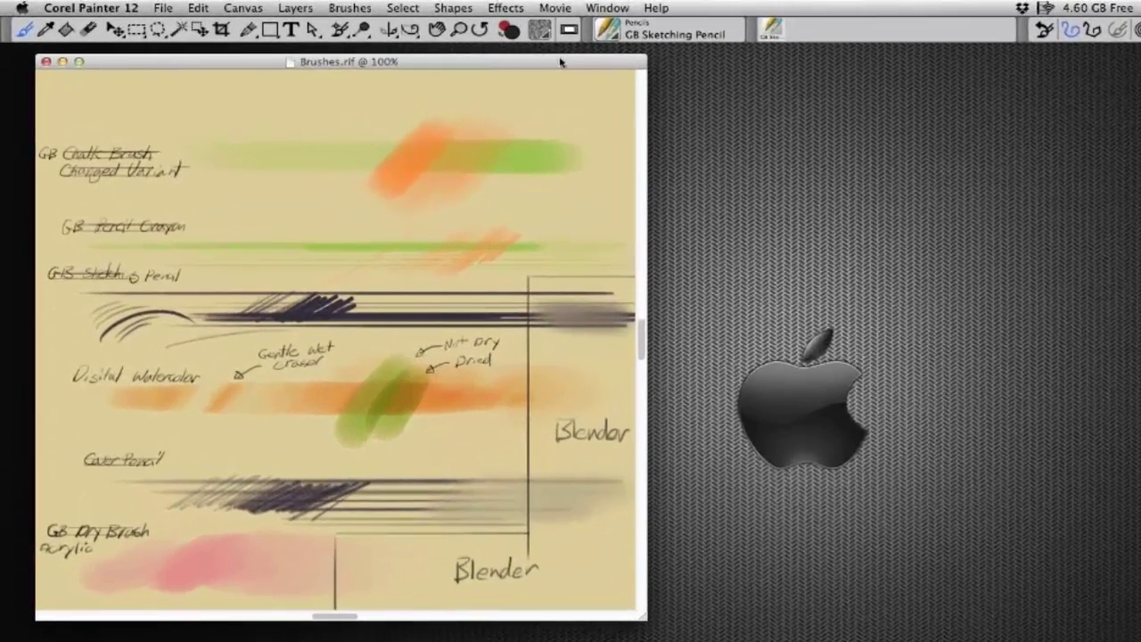
{"action": "left_click_drag", "start_coordinate": [560, 62], "coordinate": [555, 66]}
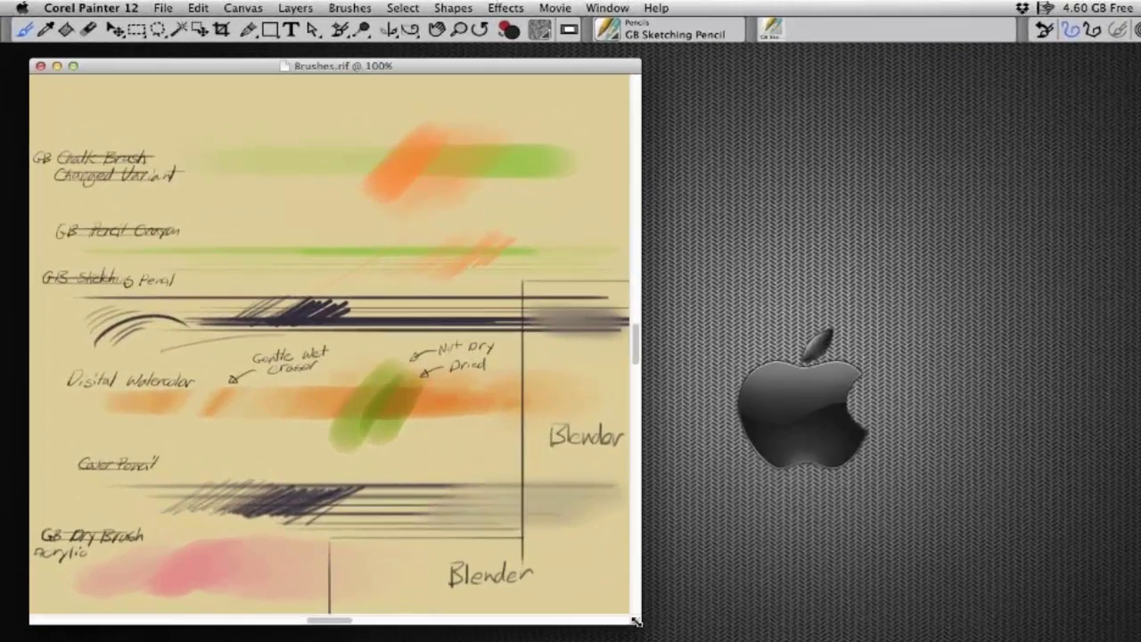
{"action": "left_click_drag", "start_coordinate": [635, 621], "coordinate": [926, 640]}
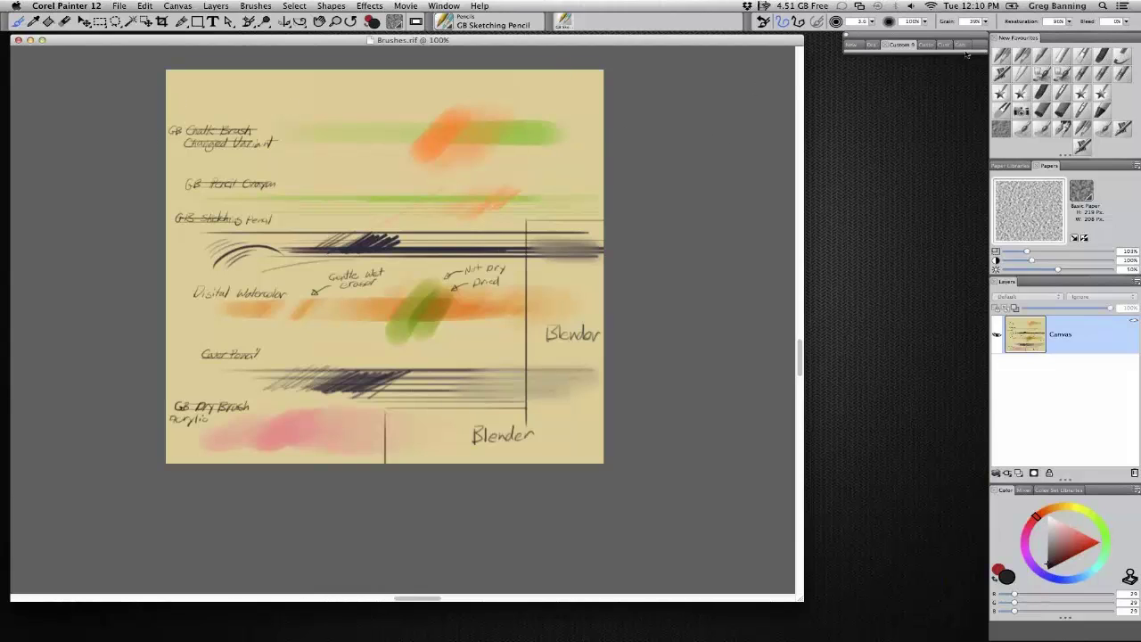
Open the custom pencil brush set and try Felt Marker and GB Inker Pencil
{"action": "left_click", "coordinate": [901, 46]}
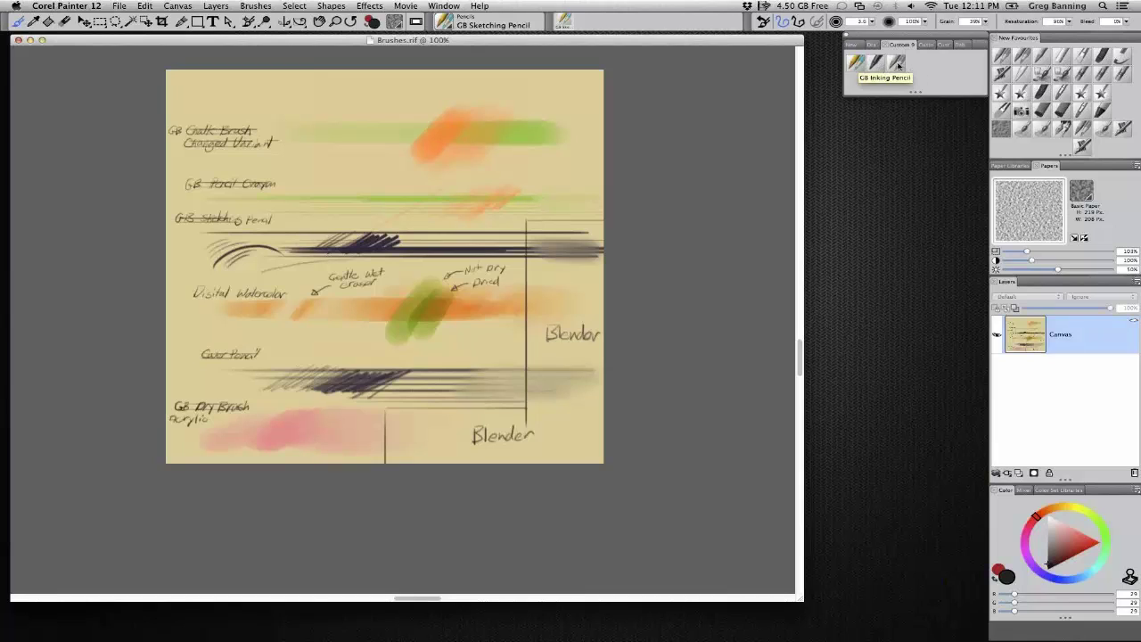
{"action": "left_click", "coordinate": [898, 65]}
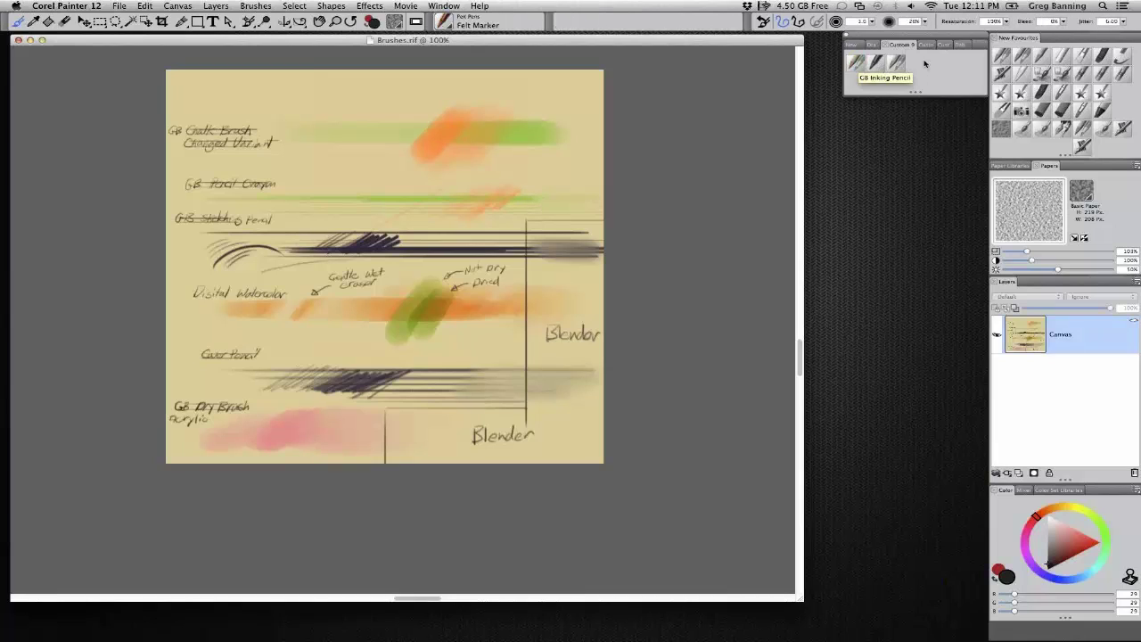
{"action": "left_click", "coordinate": [862, 67]}
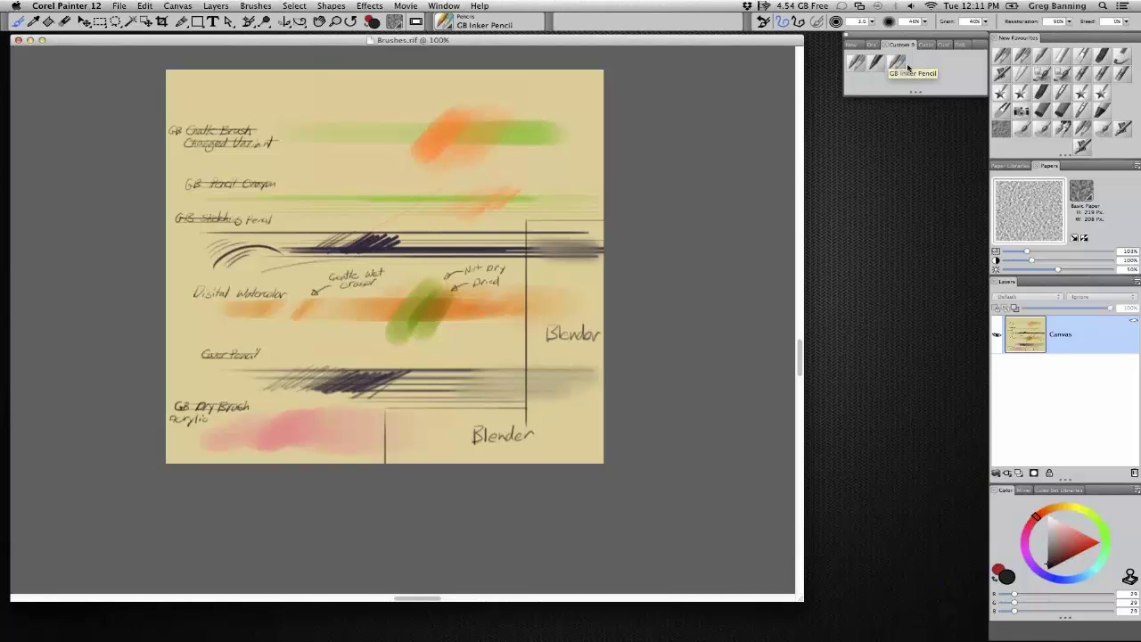
Test Felt Marker strokes at the canvas top, undo them, and select GB Inking Pencil
{"action": "left_click", "coordinate": [897, 70]}
{"action": "left_click_drag", "start_coordinate": [546, 85], "coordinate": [584, 85]}
{"action": "mouse_move", "coordinate": [316, 85]}
{"action": "left_mouse_down"}
{"action": "mouse_move", "coordinate": [405, 79]}
{"action": "mouse_move", "coordinate": [288, 94]}
{"action": "mouse_move", "coordinate": [347, 90]}
{"action": "left_mouse_up"}
{"action": "key", "text": "super+z"}
{"action": "key", "text": "super+z"}
{"action": "key", "text": "super+z"}
{"action": "key", "text": "super+z"}
{"action": "key", "text": "super+z"}
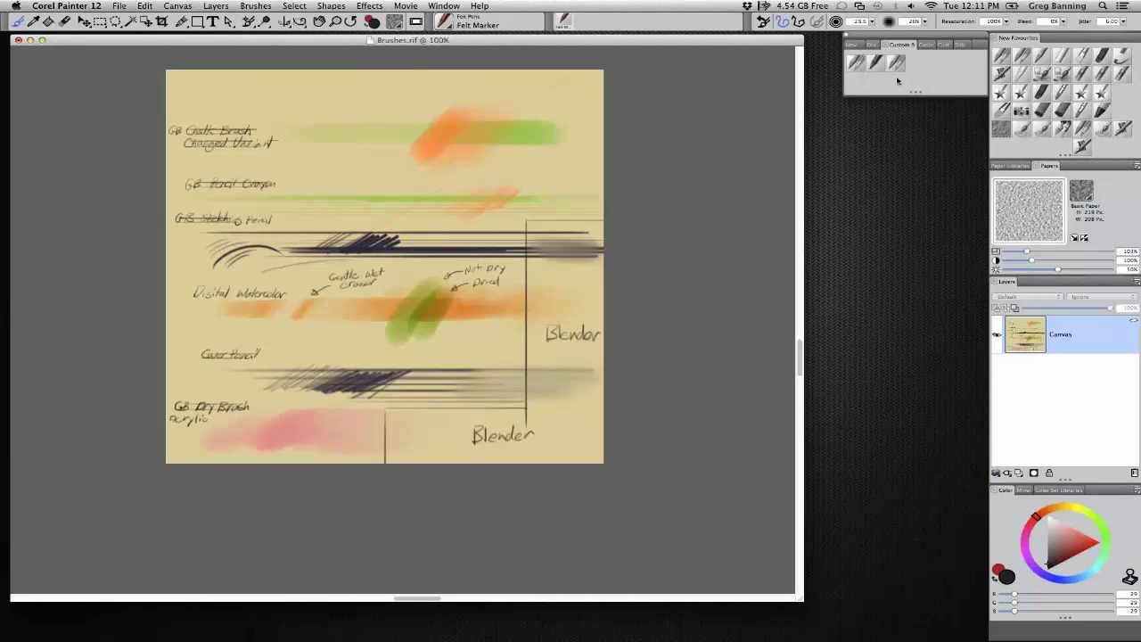
{"action": "left_click", "coordinate": [853, 62]}
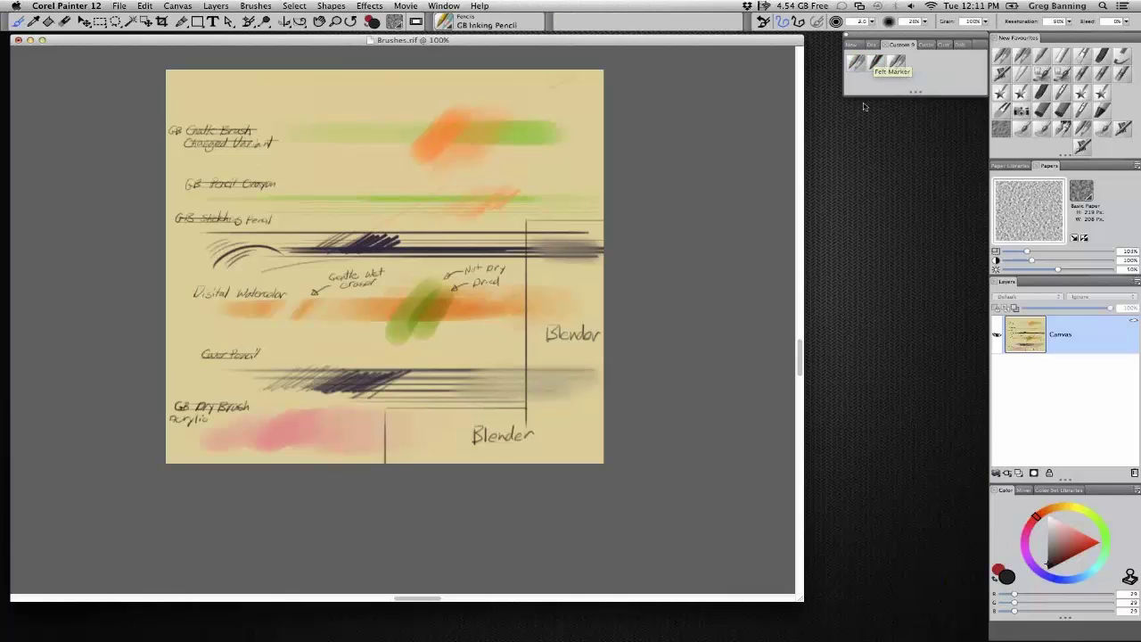
Draw thin dark inking-pencil lines across the top of the canvas
{"action": "mouse_move", "coordinate": [471, 83]}
{"action": "left_mouse_down"}
{"action": "mouse_move", "coordinate": [351, 102]}
{"action": "mouse_move", "coordinate": [374, 87]}
{"action": "left_mouse_up"}
{"action": "left_click_drag", "start_coordinate": [302, 94], "coordinate": [392, 78]}
{"action": "mouse_move", "coordinate": [260, 94]}
{"action": "left_mouse_down"}
{"action": "mouse_move", "coordinate": [273, 92]}
{"action": "mouse_move", "coordinate": [239, 94]}
{"action": "mouse_move", "coordinate": [323, 82]}
{"action": "left_mouse_up"}
{"action": "left_click_drag", "start_coordinate": [192, 103], "coordinate": [360, 91]}
{"action": "left_click_drag", "start_coordinate": [257, 100], "coordinate": [603, 84]}
{"action": "mouse_move", "coordinate": [442, 92]}
{"action": "left_mouse_down"}
{"action": "mouse_move", "coordinate": [632, 82]}
{"action": "mouse_move", "coordinate": [442, 91]}
{"action": "left_mouse_up"}
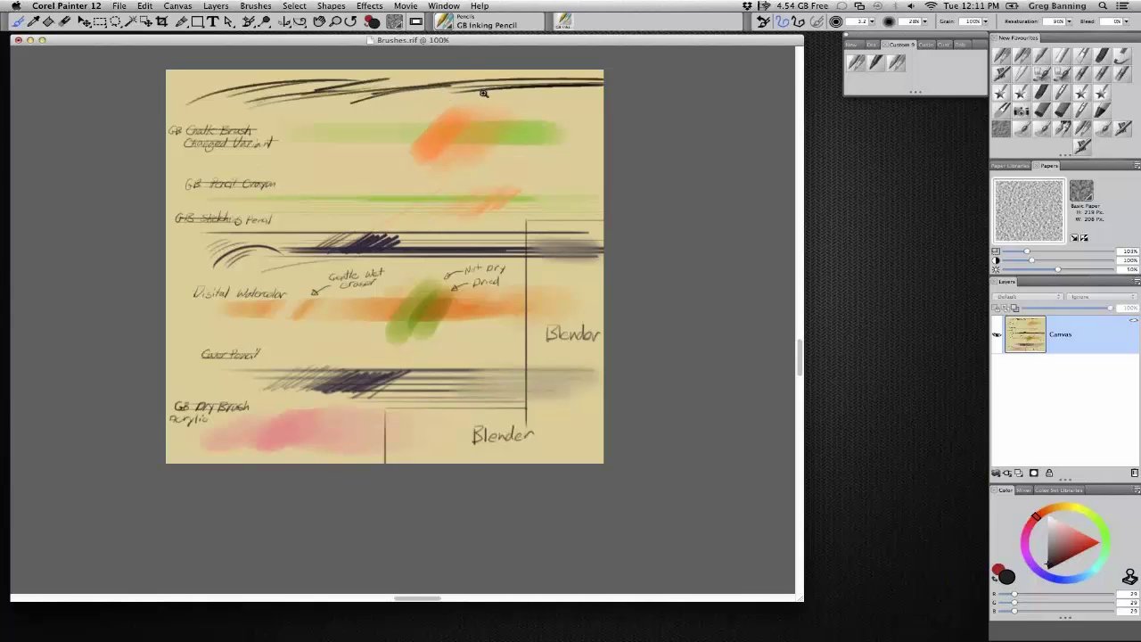
Zoom in on the strokes, refit the canvas, undo the extra strokes, and pick GB Chalk
{"action": "left_click", "coordinate": [483, 93]}
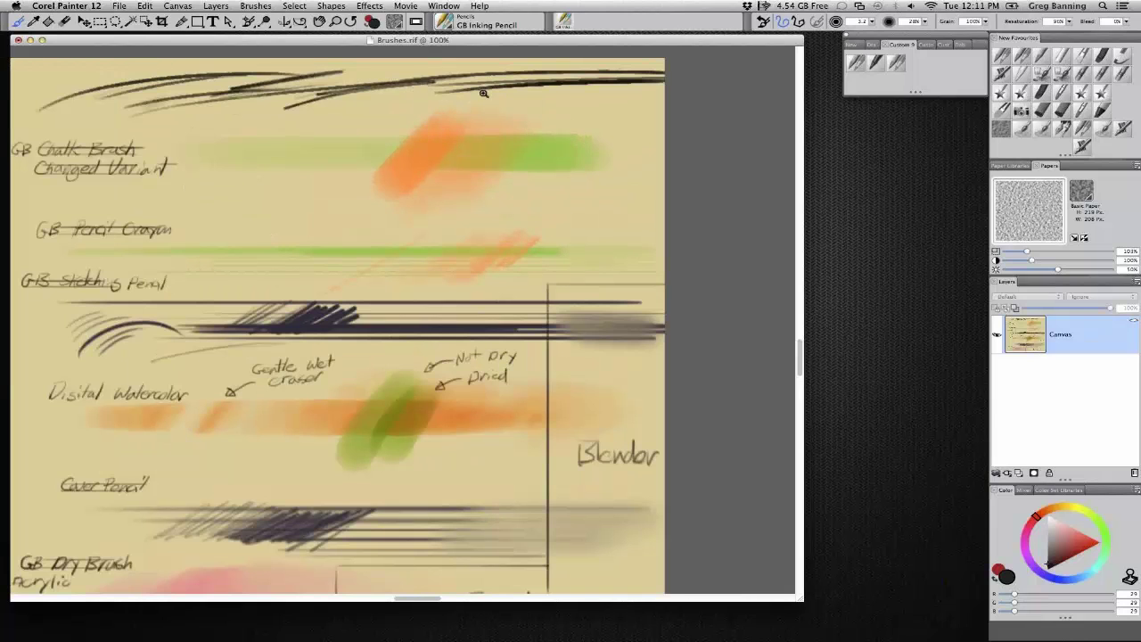
{"action": "key", "text": "super+0"}
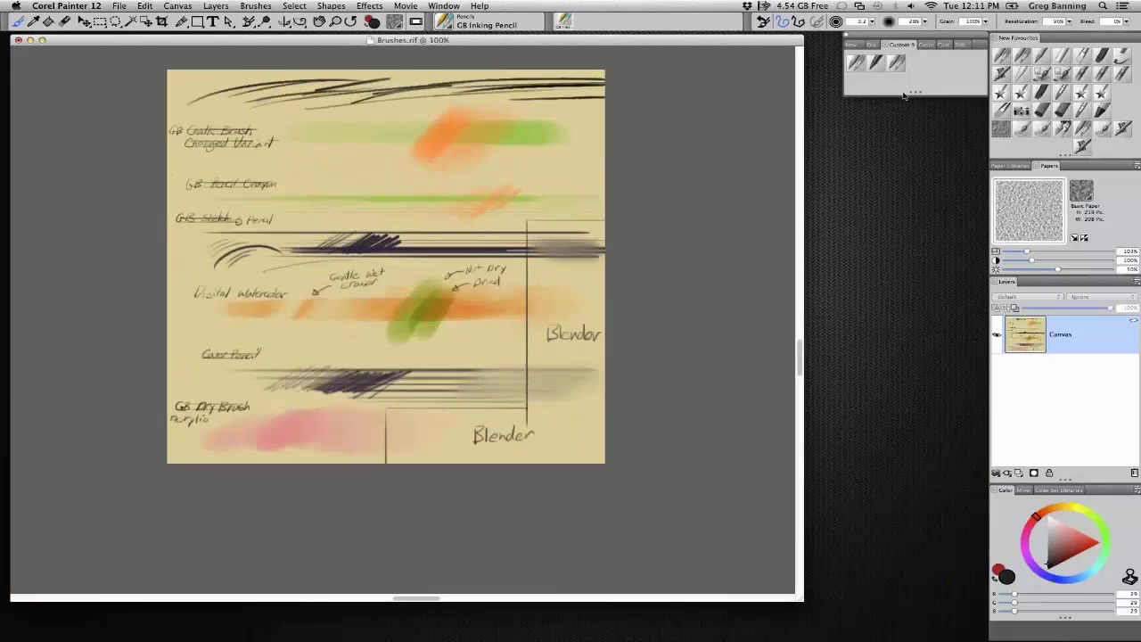
{"action": "key", "text": "super+z"}
{"action": "key", "text": "super+z"}
{"action": "key", "text": "super+z"}
{"action": "key", "text": "super+z"}
{"action": "key", "text": "super+z"}
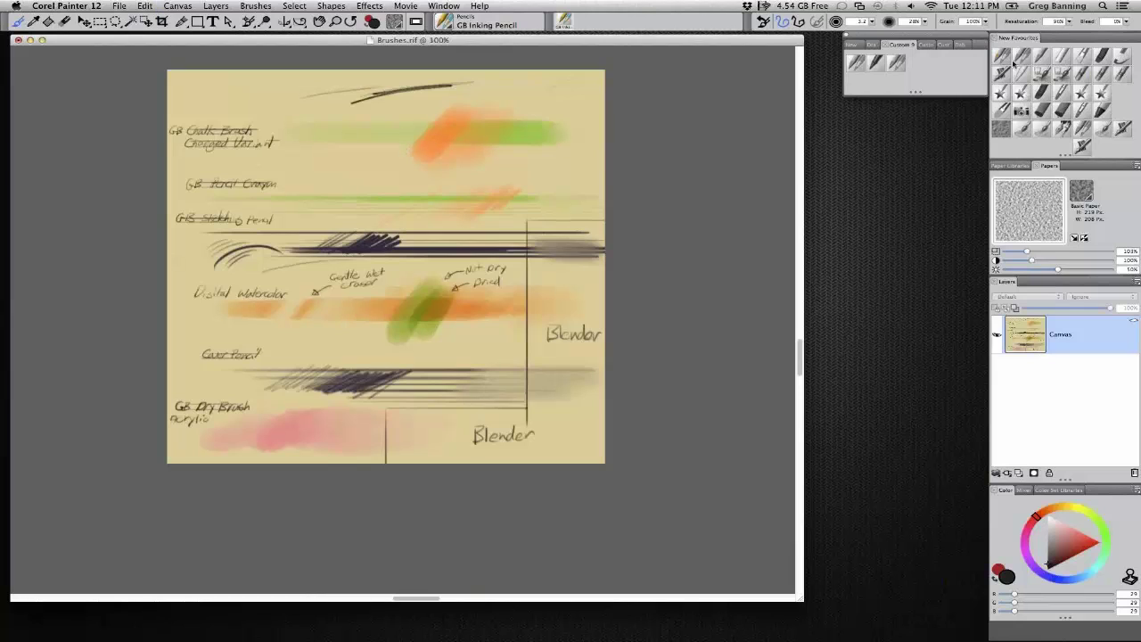
{"action": "left_click", "coordinate": [1061, 56]}
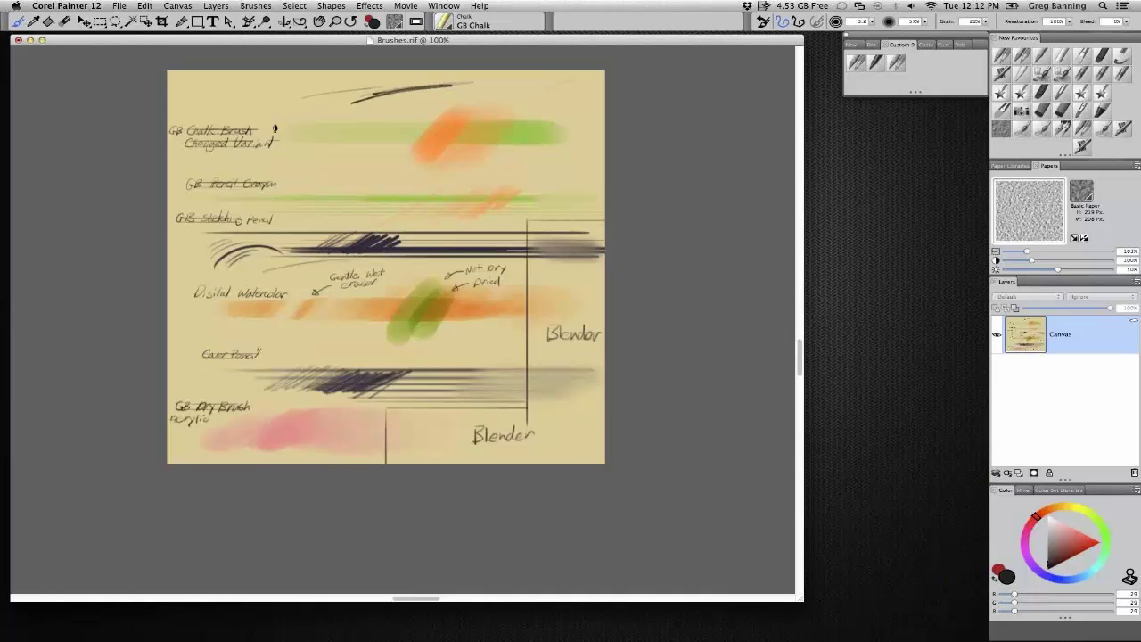
Paint soft teal chalk strokes along the canvas top around the dark pencil line
{"action": "left_click_drag", "start_coordinate": [303, 103], "coordinate": [206, 104]}
{"action": "key", "text": "super+z"}
{"action": "left_click", "coordinate": [1061, 546]}
{"action": "left_click", "coordinate": [1097, 564]}
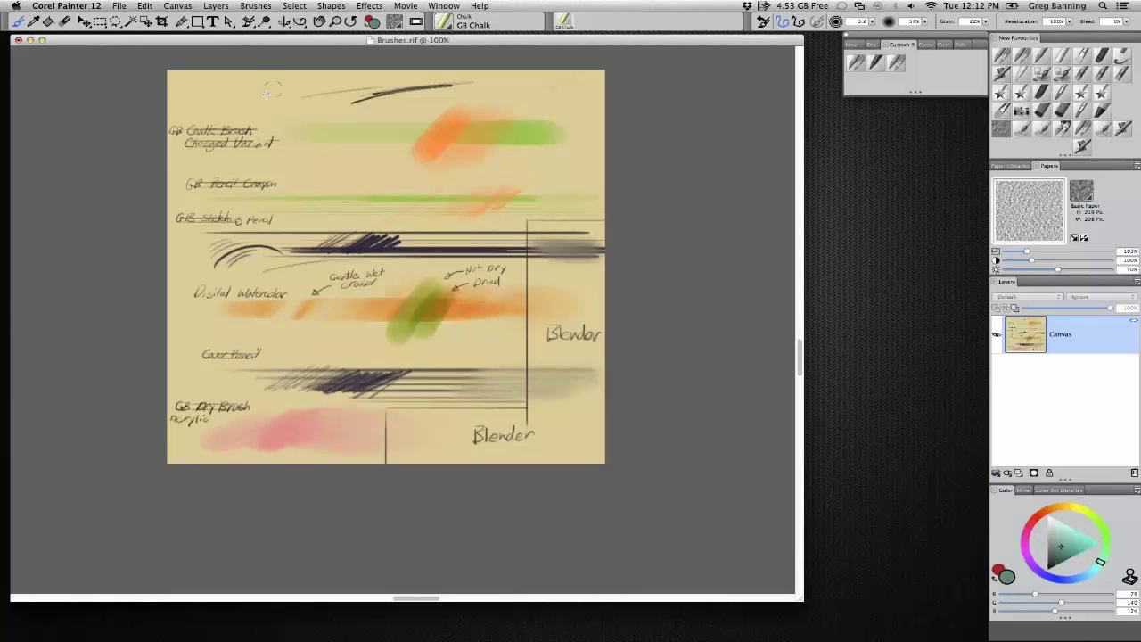
{"action": "mouse_move", "coordinate": [214, 98]}
{"action": "left_mouse_down"}
{"action": "mouse_move", "coordinate": [295, 95]}
{"action": "mouse_move", "coordinate": [211, 99]}
{"action": "mouse_move", "coordinate": [285, 91]}
{"action": "mouse_move", "coordinate": [250, 113]}
{"action": "mouse_move", "coordinate": [303, 108]}
{"action": "left_mouse_up"}
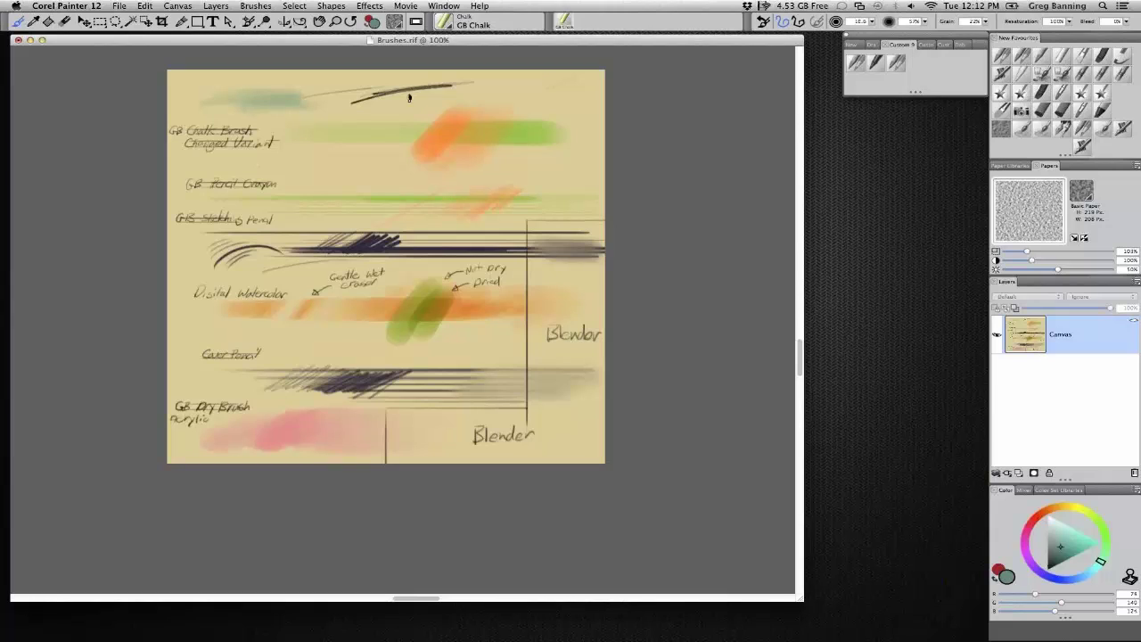
{"action": "mouse_move", "coordinate": [384, 93]}
{"action": "left_mouse_down"}
{"action": "mouse_move", "coordinate": [467, 89]}
{"action": "mouse_move", "coordinate": [379, 91]}
{"action": "mouse_move", "coordinate": [441, 89]}
{"action": "mouse_move", "coordinate": [391, 80]}
{"action": "mouse_move", "coordinate": [473, 93]}
{"action": "mouse_move", "coordinate": [353, 98]}
{"action": "mouse_move", "coordinate": [415, 110]}
{"action": "mouse_move", "coordinate": [344, 92]}
{"action": "mouse_move", "coordinate": [475, 94]}
{"action": "mouse_move", "coordinate": [392, 85]}
{"action": "mouse_move", "coordinate": [452, 93]}
{"action": "mouse_move", "coordinate": [354, 102]}
{"action": "mouse_move", "coordinate": [418, 104]}
{"action": "mouse_move", "coordinate": [391, 103]}
{"action": "mouse_move", "coordinate": [449, 94]}
{"action": "mouse_move", "coordinate": [406, 86]}
{"action": "mouse_move", "coordinate": [503, 86]}
{"action": "left_mouse_up"}
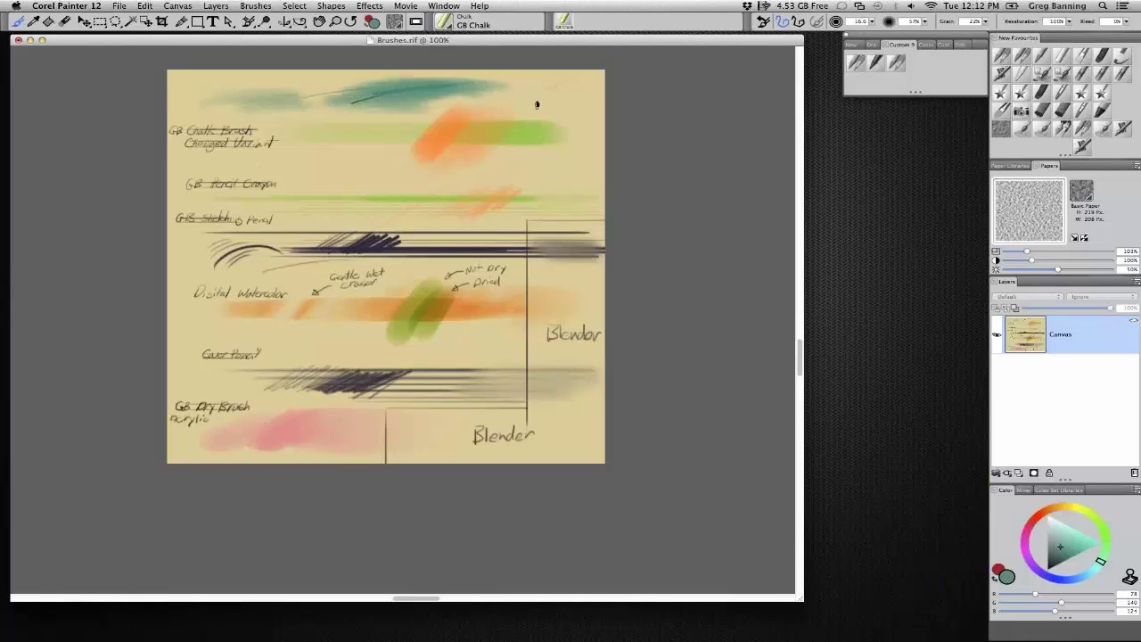
Sample orange from the painting and scrub orange chalk over the teal strokes
{"action": "left_click", "coordinate": [452, 118], "text": "alt"}
{"action": "left_click_drag", "start_coordinate": [428, 90], "coordinate": [378, 94]}
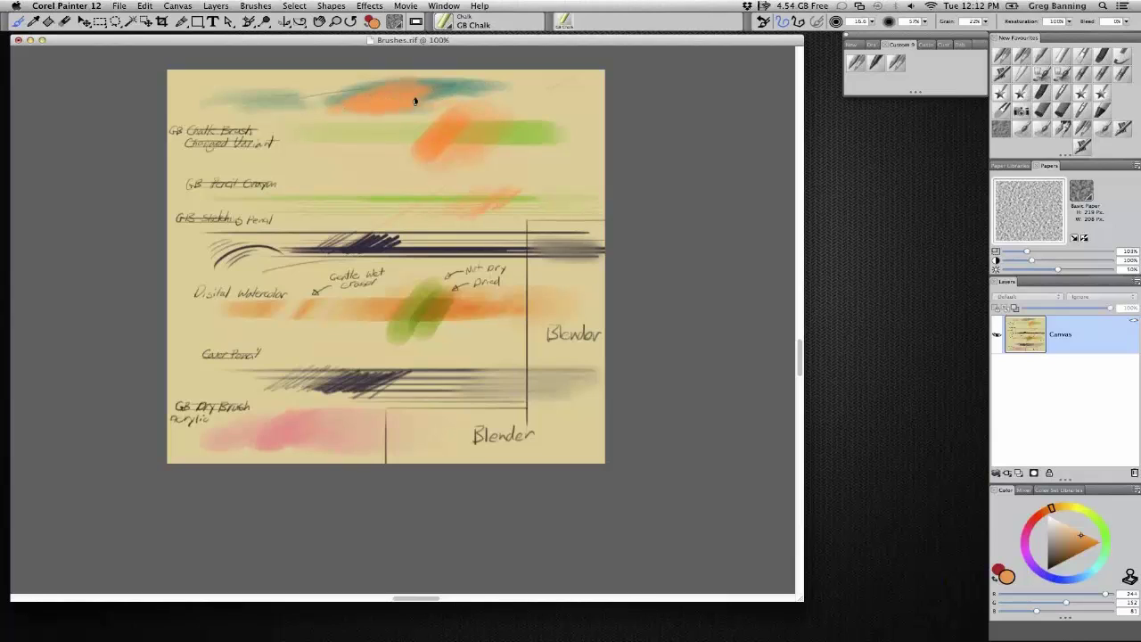
{"action": "mouse_move", "coordinate": [414, 100]}
{"action": "left_mouse_down"}
{"action": "mouse_move", "coordinate": [446, 89]}
{"action": "mouse_move", "coordinate": [402, 98]}
{"action": "left_mouse_up"}
Draw grey-green Greg's Colored Pencil strokes beside the GB Pencil Crayon label, resizing with the bracket keys
{"action": "left_click", "coordinate": [1007, 58]}
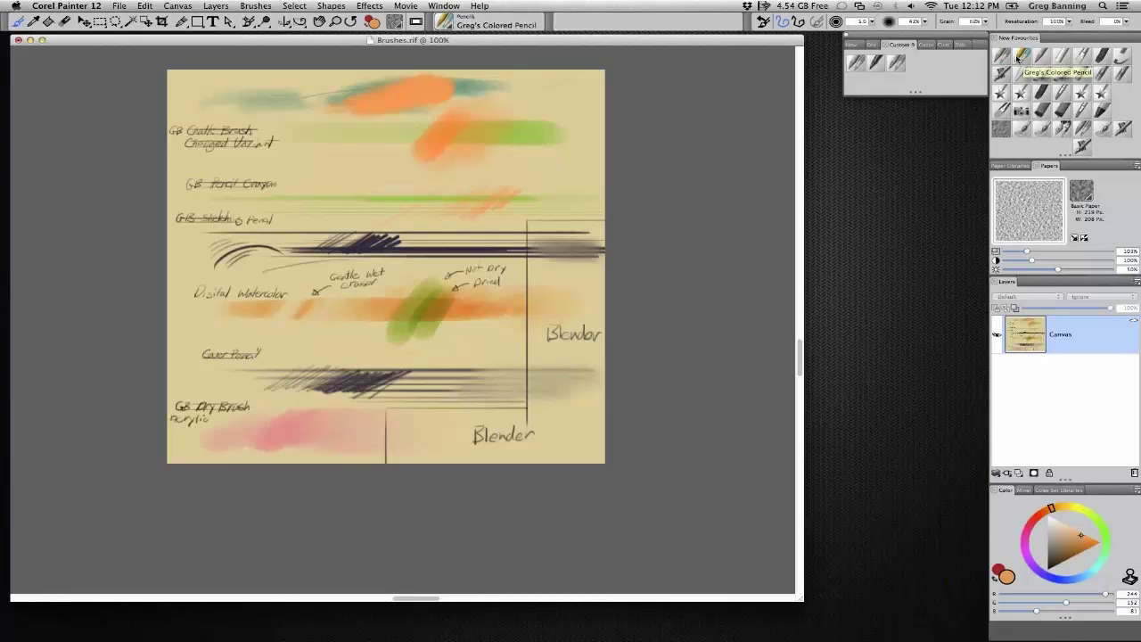
{"action": "left_click", "coordinate": [361, 86], "text": "alt"}
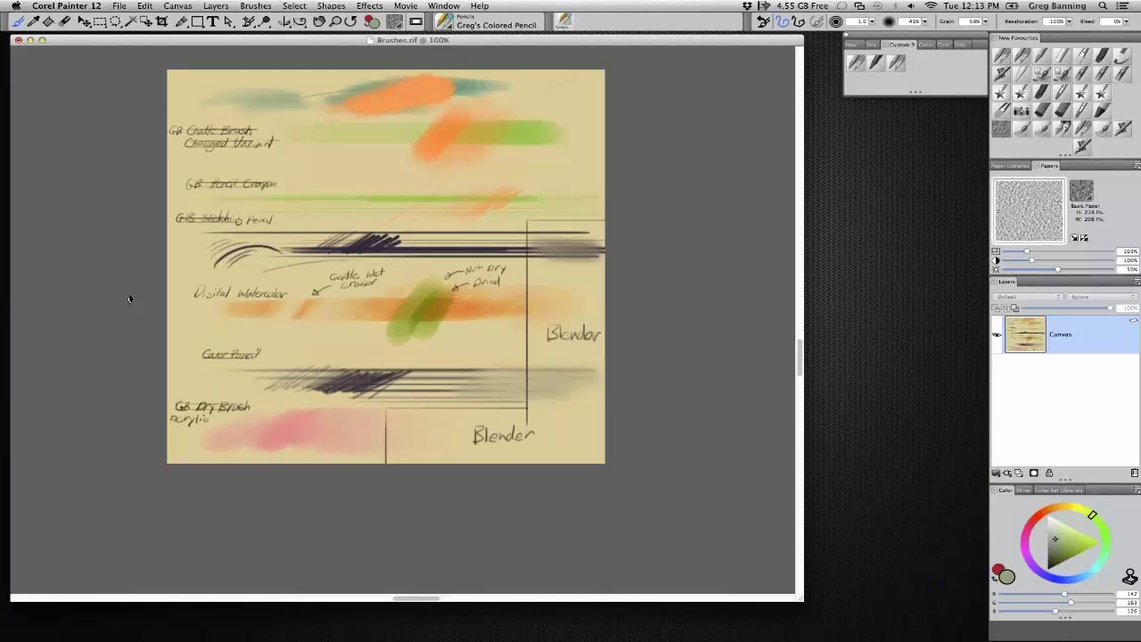
{"action": "key", "text": "bracketright"}
{"action": "key", "text": "bracketright"}
{"action": "key", "text": "bracketright"}
{"action": "mouse_move", "coordinate": [392, 173]}
{"action": "left_mouse_down"}
{"action": "mouse_move", "coordinate": [331, 178]}
{"action": "mouse_move", "coordinate": [348, 185]}
{"action": "mouse_move", "coordinate": [303, 168]}
{"action": "left_mouse_up"}
{"action": "key", "text": "bracketleft"}
{"action": "key", "text": "bracketleft"}
{"action": "key", "text": "bracketleft"}
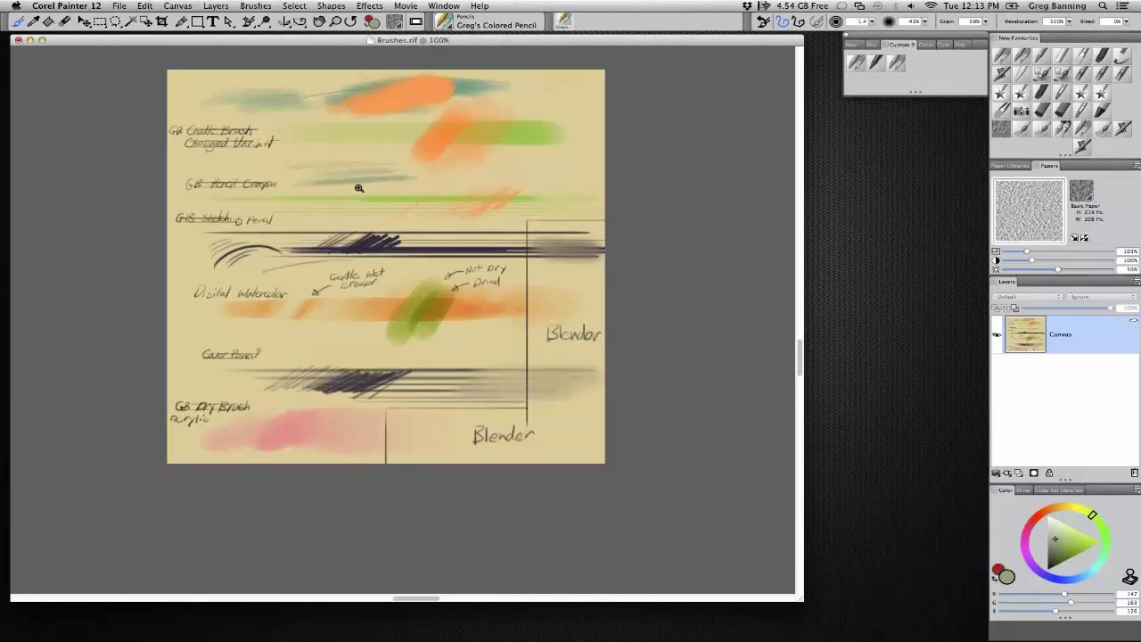
{"action": "left_click", "coordinate": [359, 188]}
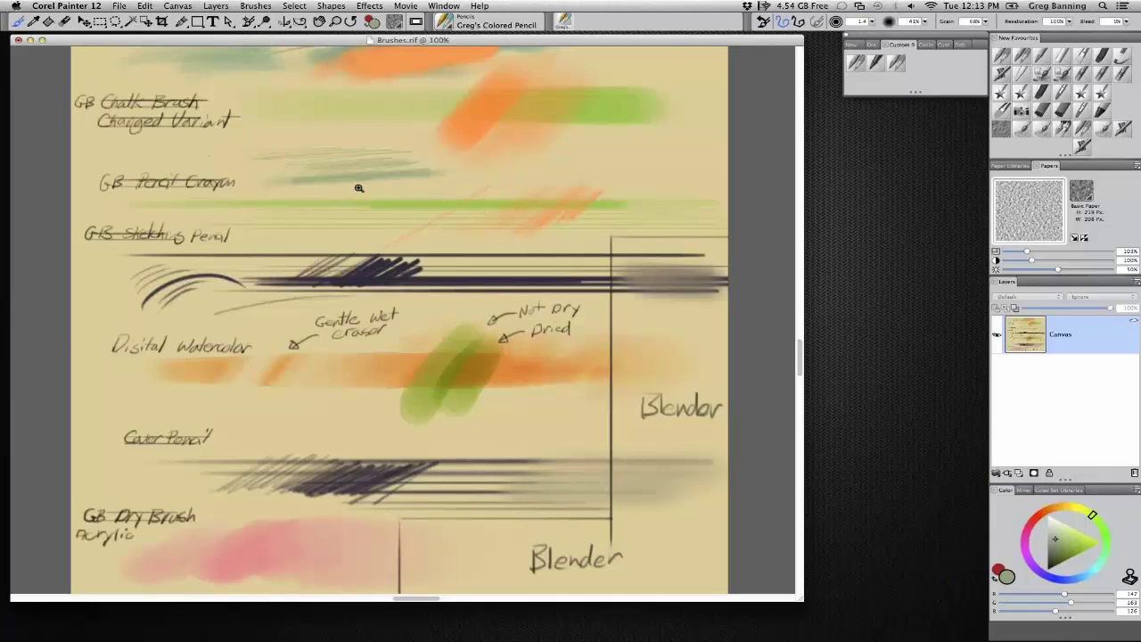
Draw grey-green lines through the sketching pencil row at 150% zoom, then scroll down the canvas
{"action": "left_click", "coordinate": [358, 188]}
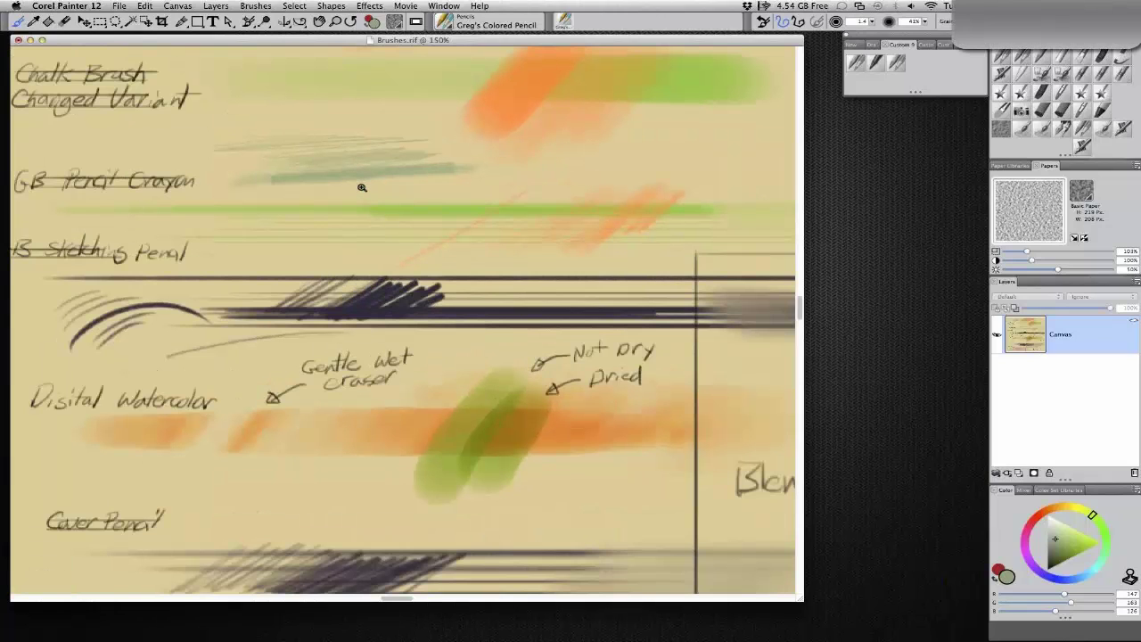
{"action": "left_click", "coordinate": [362, 187], "text": "alt+super"}
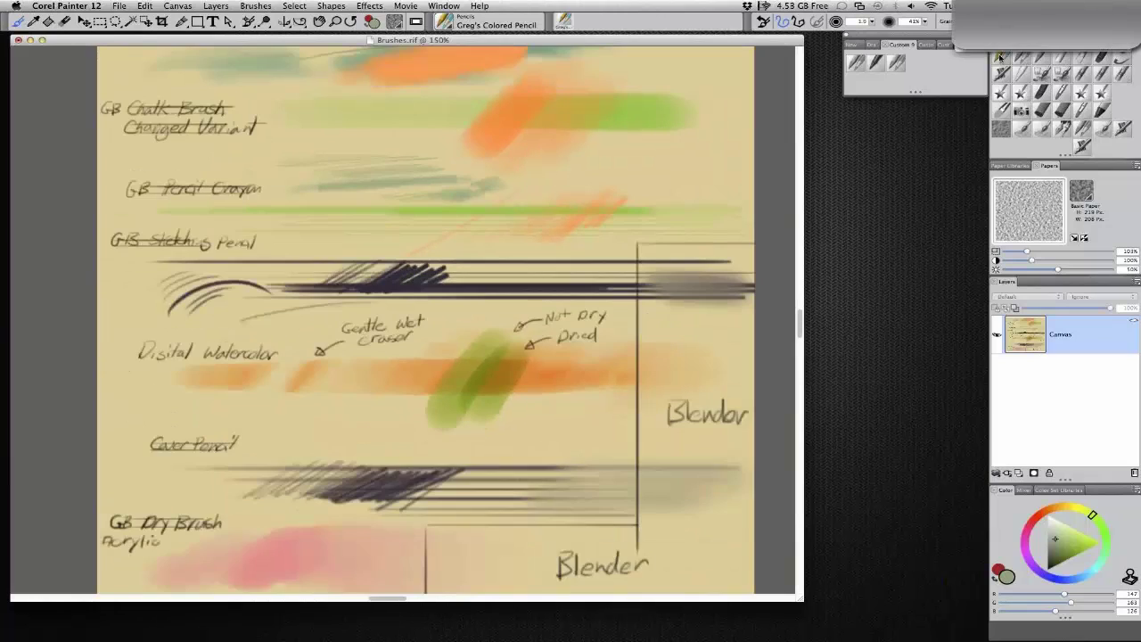
{"action": "mouse_move", "coordinate": [579, 241]}
{"action": "left_mouse_down"}
{"action": "mouse_move", "coordinate": [611, 240]}
{"action": "mouse_move", "coordinate": [463, 253]}
{"action": "left_mouse_up"}
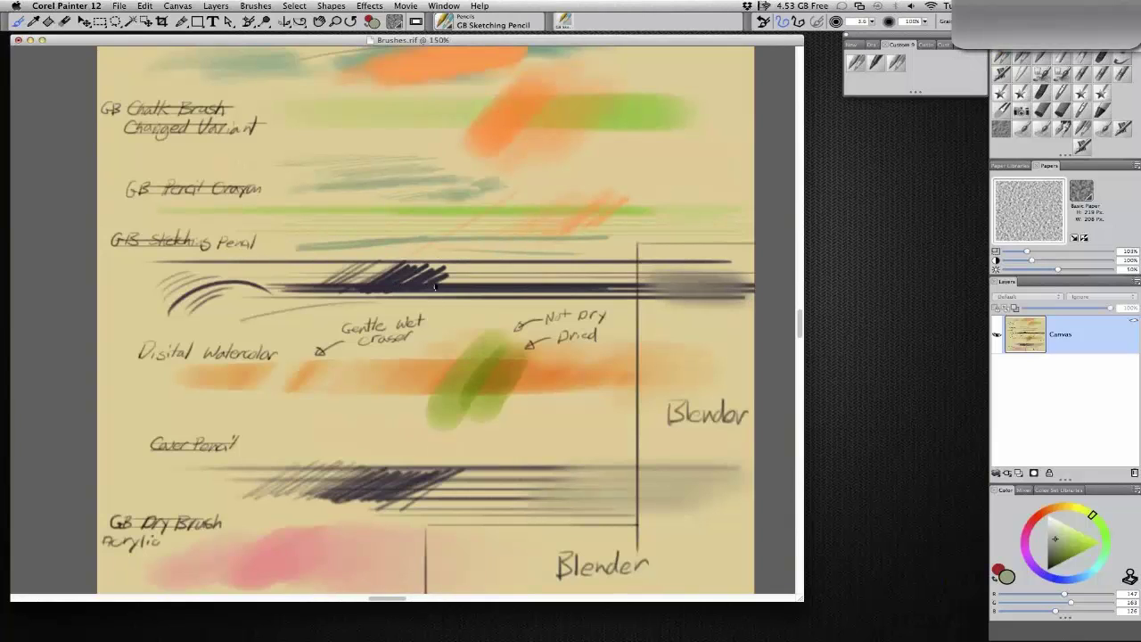
{"action": "mouse_move", "coordinate": [341, 255]}
{"action": "left_mouse_down"}
{"action": "mouse_move", "coordinate": [601, 252]}
{"action": "mouse_move", "coordinate": [276, 247]}
{"action": "mouse_move", "coordinate": [671, 246]}
{"action": "left_mouse_up"}
{"action": "mouse_move", "coordinate": [268, 278]}
{"action": "left_mouse_down"}
{"action": "mouse_move", "coordinate": [109, 283]}
{"action": "mouse_move", "coordinate": [333, 277]}
{"action": "left_mouse_up"}
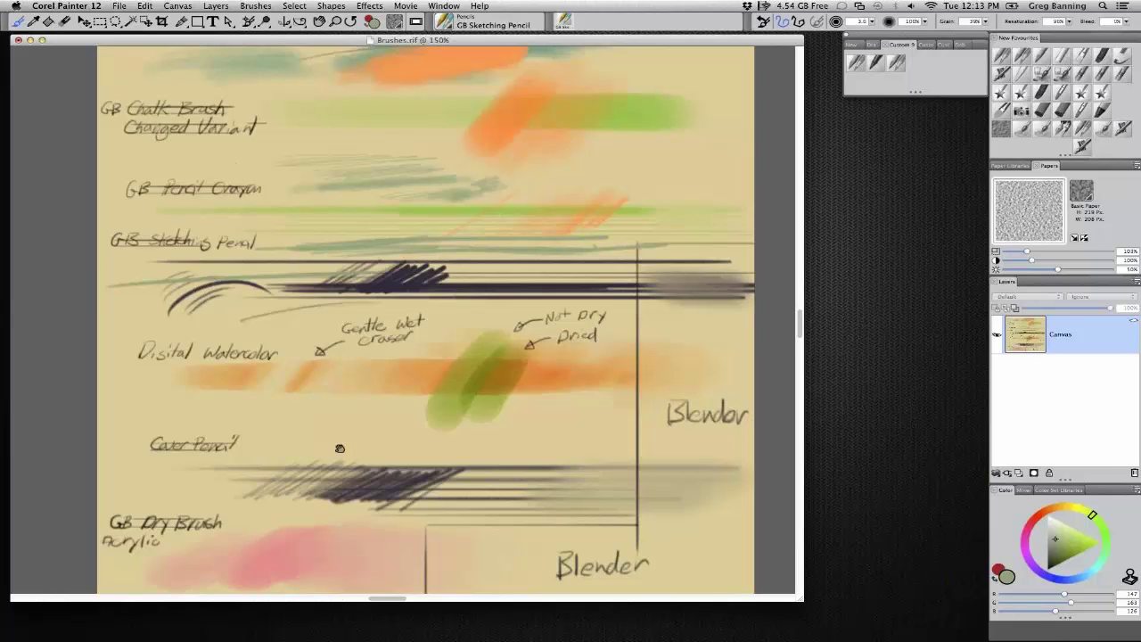
{"action": "scroll", "coordinate": [337, 437], "scroll_direction": "down", "scroll_amount": 1}
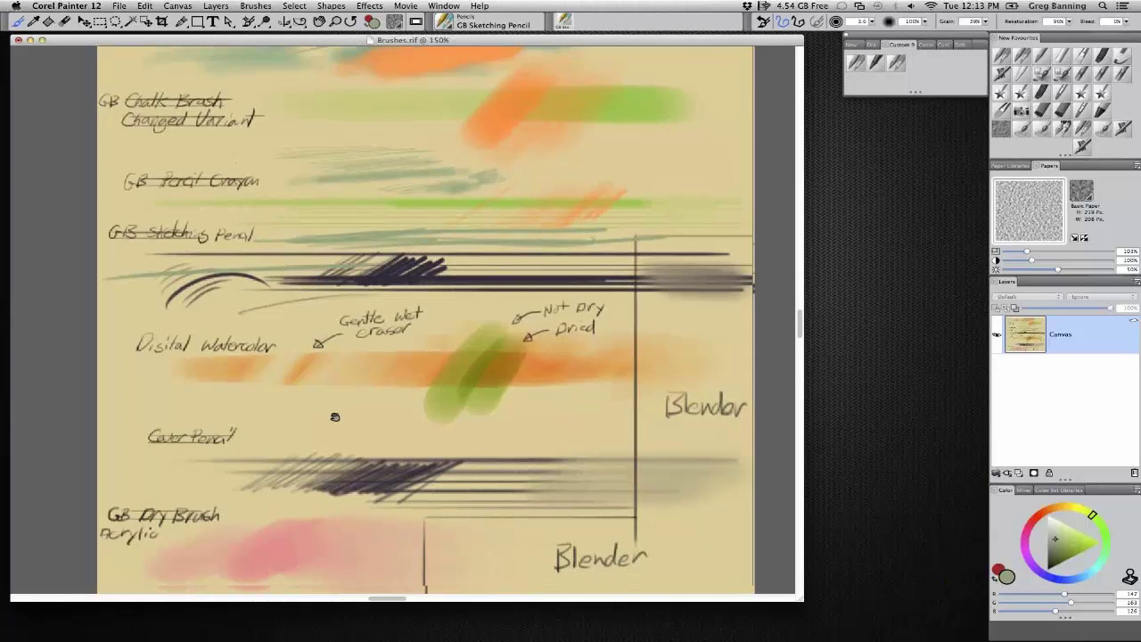
{"action": "scroll", "coordinate": [335, 416], "scroll_direction": "down", "scroll_amount": 5}
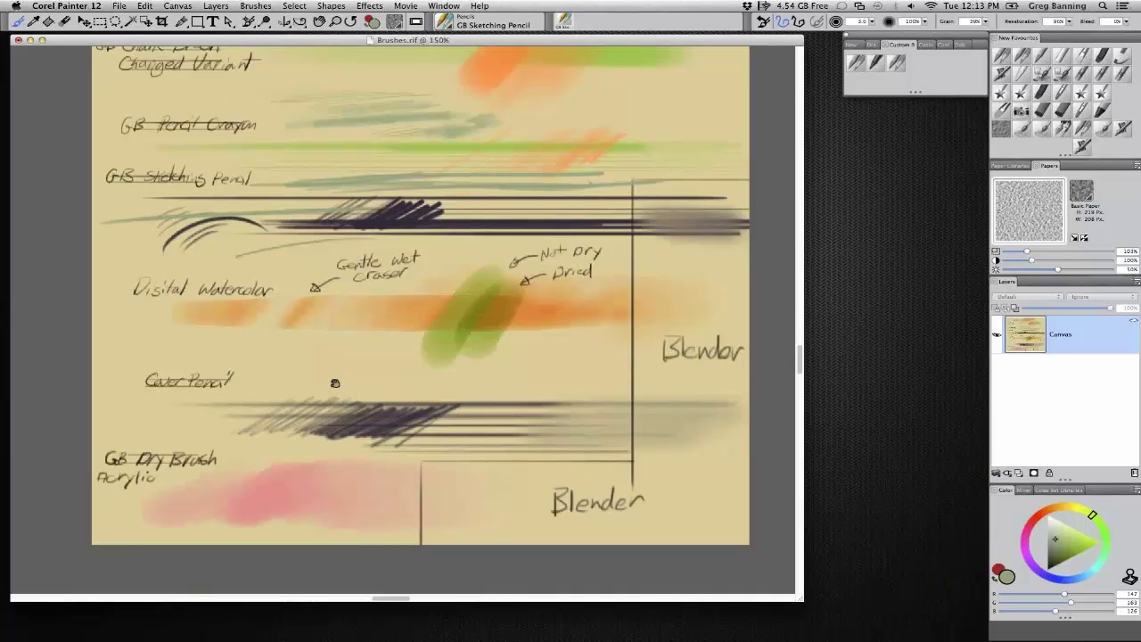
{"action": "scroll", "coordinate": [335, 383], "scroll_direction": "down", "scroll_amount": 1}
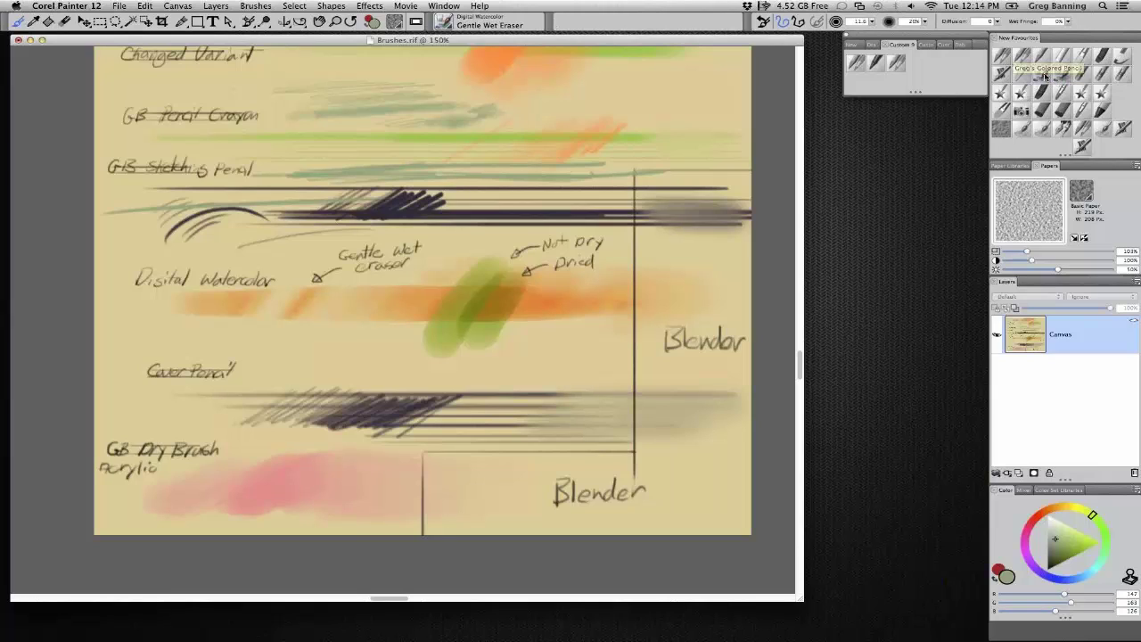
Paint a green watercolour stroke across the canvas with GB New Simple Water
{"action": "left_click", "coordinate": [1061, 74]}
{"action": "left_click_drag", "start_coordinate": [207, 343], "coordinate": [422, 343]}
{"action": "left_click", "coordinate": [1072, 78]}
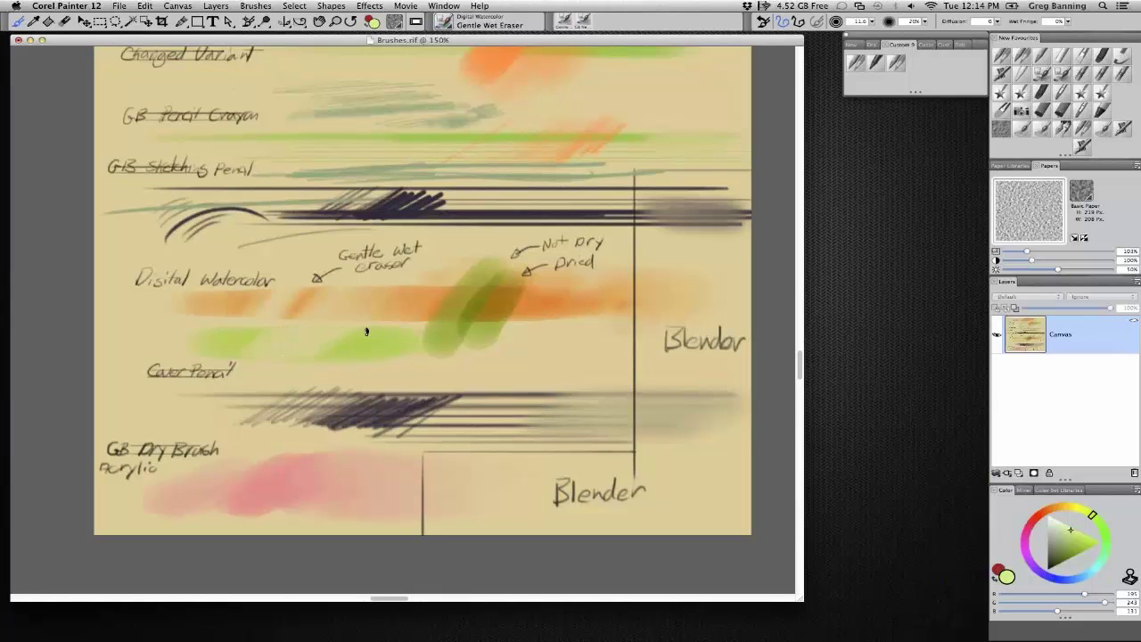
{"action": "mouse_move", "coordinate": [59, 638]}
Repaint the band under Digital Watercolor in brighter green, then select Gentle Wet Eraser
{"action": "left_click", "coordinate": [1061, 532]}
{"action": "left_click", "coordinate": [1074, 528]}
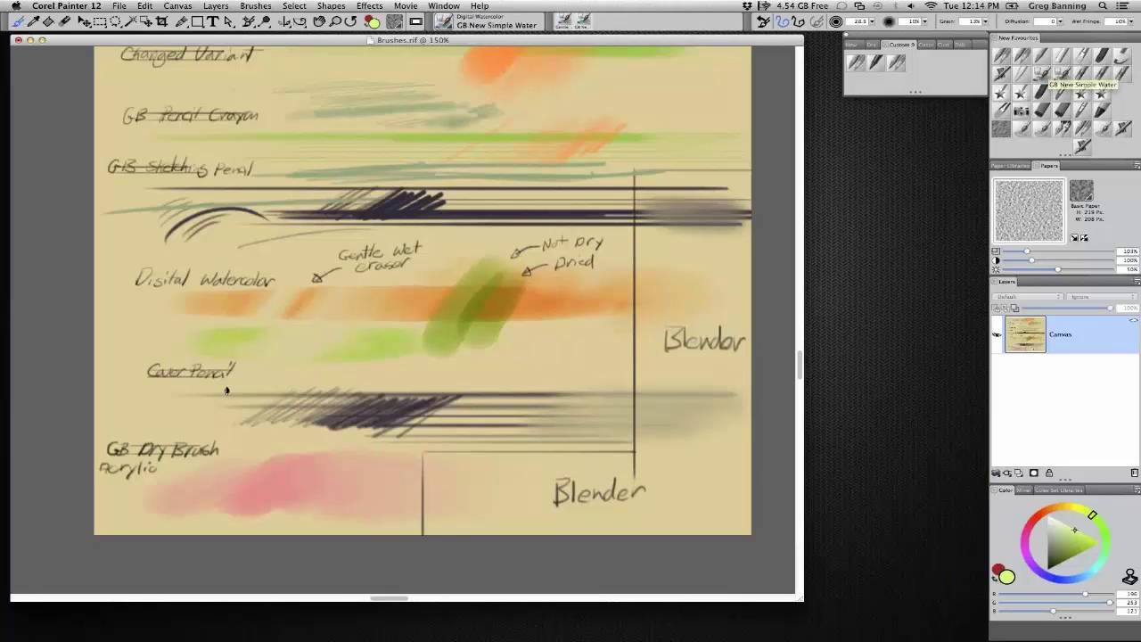
{"action": "mouse_move", "coordinate": [214, 339]}
{"action": "left_mouse_down"}
{"action": "mouse_move", "coordinate": [300, 351]}
{"action": "mouse_move", "coordinate": [184, 345]}
{"action": "mouse_move", "coordinate": [214, 339]}
{"action": "left_mouse_up"}
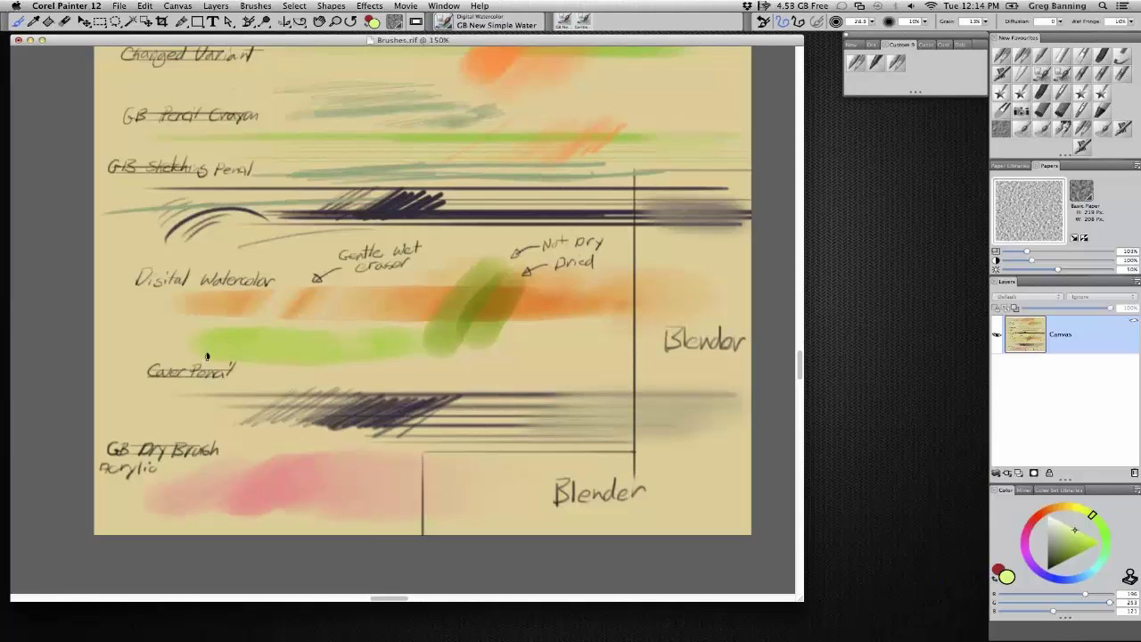
{"action": "mouse_move", "coordinate": [247, 332]}
{"action": "left_mouse_down"}
{"action": "mouse_move", "coordinate": [251, 372]}
{"action": "mouse_move", "coordinate": [291, 344]}
{"action": "mouse_move", "coordinate": [275, 359]}
{"action": "mouse_move", "coordinate": [350, 355]}
{"action": "mouse_move", "coordinate": [230, 342]}
{"action": "mouse_move", "coordinate": [336, 351]}
{"action": "left_mouse_up"}
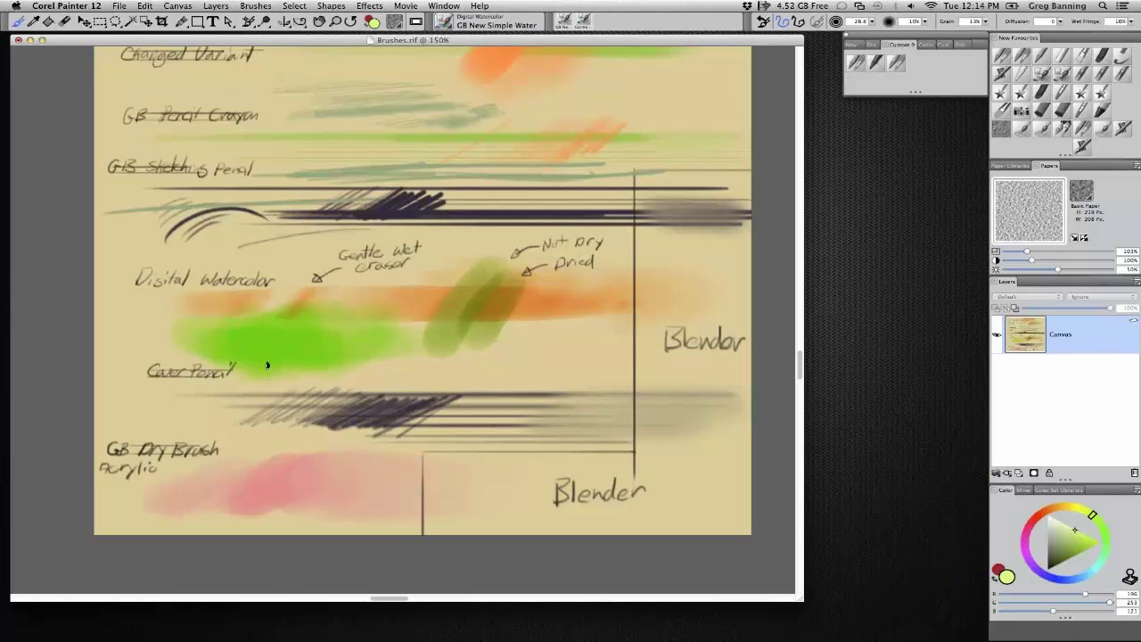
{"action": "left_click", "coordinate": [1041, 82]}
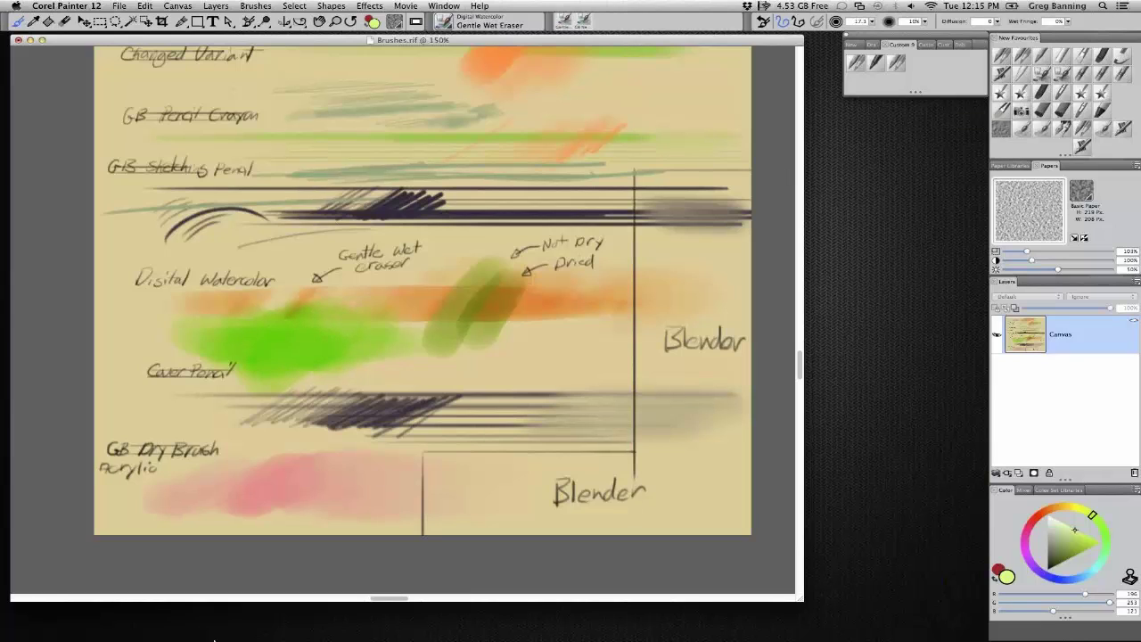
{"action": "mouse_move", "coordinate": [217, 639]}
Scribble orange-tan GB Chalk strokes over the bright green watercolour patch
{"action": "left_click", "coordinate": [1066, 73]}
{"action": "left_click", "coordinate": [1066, 515]}
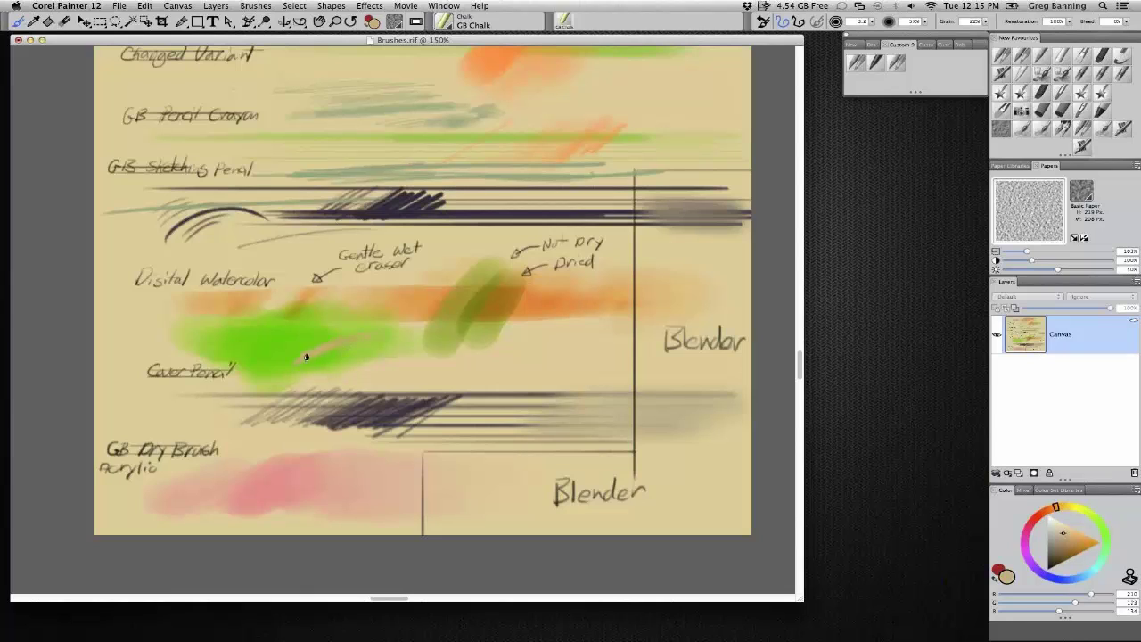
{"action": "mouse_move", "coordinate": [305, 357]}
{"action": "left_mouse_down"}
{"action": "mouse_move", "coordinate": [325, 321]}
{"action": "mouse_move", "coordinate": [273, 339]}
{"action": "left_mouse_up"}
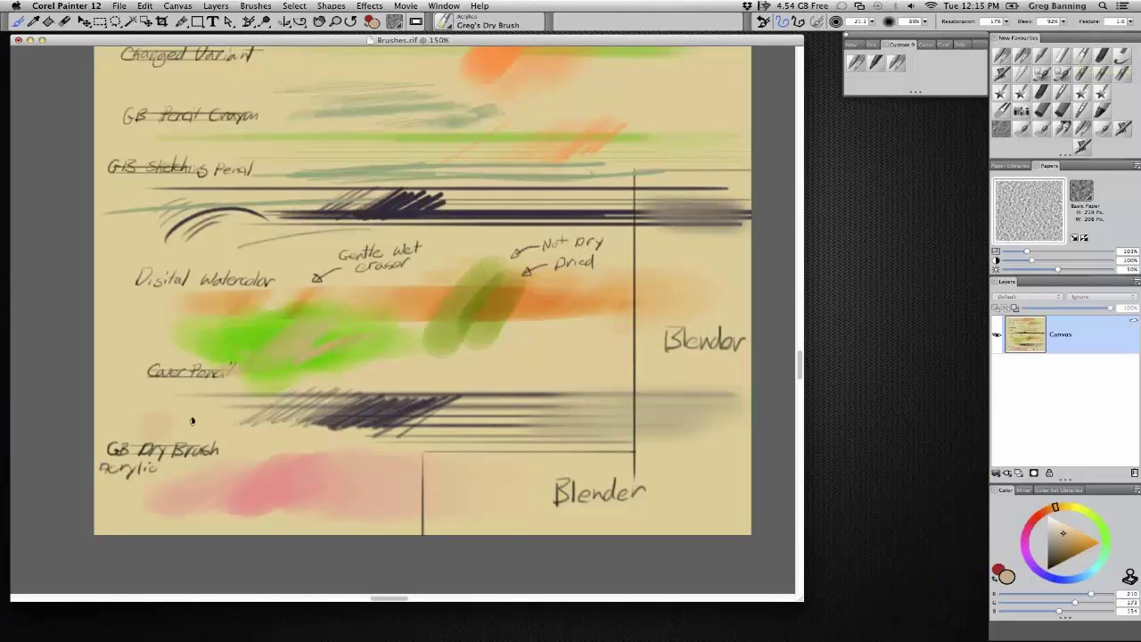
Paint broad pinkish-tan Greg's Dry Brush strokes over the lower-left labels and pink band
{"action": "mouse_move", "coordinate": [191, 421]}
{"action": "left_mouse_down"}
{"action": "mouse_move", "coordinate": [165, 428]}
{"action": "mouse_move", "coordinate": [178, 416]}
{"action": "mouse_move", "coordinate": [192, 450]}
{"action": "mouse_move", "coordinate": [134, 470]}
{"action": "mouse_move", "coordinate": [133, 416]}
{"action": "mouse_move", "coordinate": [173, 497]}
{"action": "mouse_move", "coordinate": [134, 382]}
{"action": "mouse_move", "coordinate": [106, 472]}
{"action": "left_mouse_up"}
{"action": "mouse_move", "coordinate": [419, 486]}
{"action": "left_mouse_down"}
{"action": "mouse_move", "coordinate": [566, 457]}
{"action": "mouse_move", "coordinate": [567, 420]}
{"action": "left_mouse_up"}
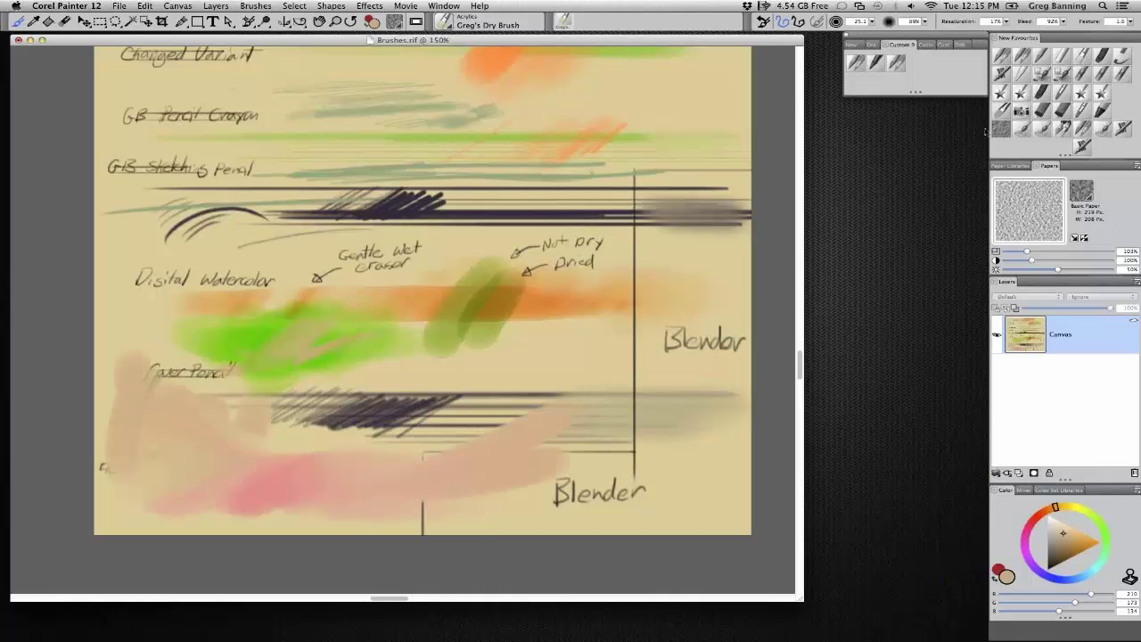
Enlarge the Just Add Water blender to 39.5 and blend away the Cover Pencil label
{"action": "left_click", "coordinate": [1023, 75]}
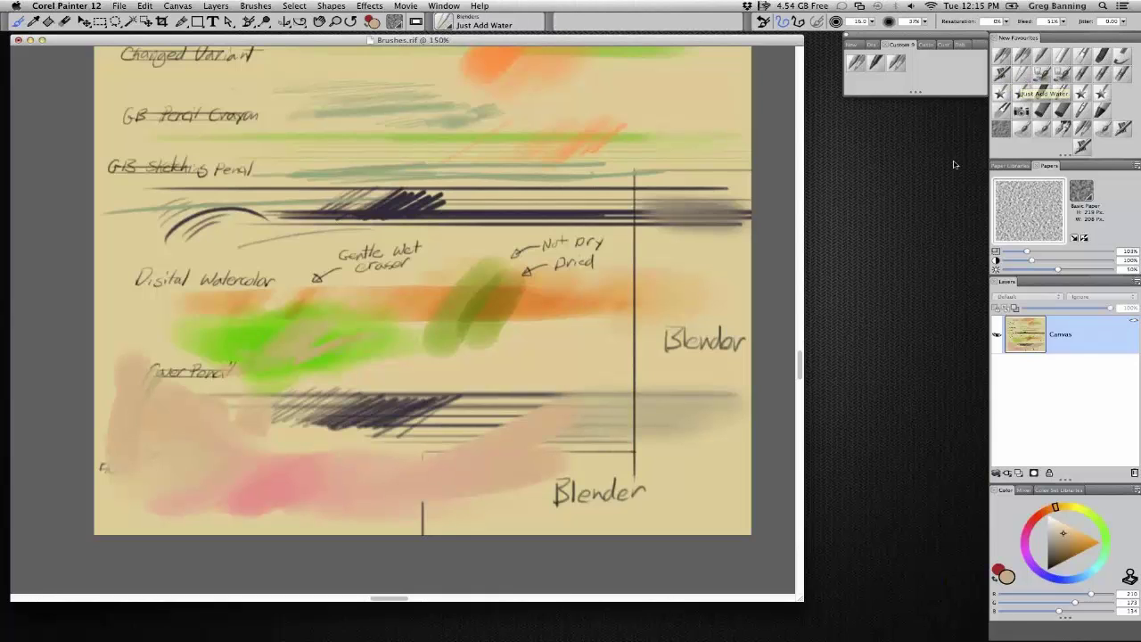
{"action": "mouse_move", "coordinate": [298, 434]}
{"action": "left_mouse_down"}
{"action": "mouse_move", "coordinate": [224, 464]}
{"action": "mouse_move", "coordinate": [348, 391]}
{"action": "mouse_move", "coordinate": [364, 395]}
{"action": "mouse_move", "coordinate": [316, 452]}
{"action": "mouse_move", "coordinate": [384, 392]}
{"action": "mouse_move", "coordinate": [340, 443]}
{"action": "mouse_move", "coordinate": [385, 388]}
{"action": "mouse_move", "coordinate": [317, 438]}
{"action": "mouse_move", "coordinate": [212, 465]}
{"action": "mouse_move", "coordinate": [341, 382]}
{"action": "mouse_move", "coordinate": [312, 376]}
{"action": "mouse_move", "coordinate": [196, 415]}
{"action": "mouse_move", "coordinate": [317, 321]}
{"action": "mouse_move", "coordinate": [257, 377]}
{"action": "mouse_move", "coordinate": [320, 314]}
{"action": "mouse_move", "coordinate": [190, 342]}
{"action": "mouse_move", "coordinate": [281, 294]}
{"action": "mouse_move", "coordinate": [238, 335]}
{"action": "mouse_move", "coordinate": [336, 297]}
{"action": "mouse_move", "coordinate": [274, 330]}
{"action": "mouse_move", "coordinate": [406, 321]}
{"action": "mouse_move", "coordinate": [292, 342]}
{"action": "mouse_move", "coordinate": [235, 333]}
{"action": "mouse_move", "coordinate": [198, 299]}
{"action": "left_mouse_up"}
{"action": "left_click_drag", "start_coordinate": [186, 377], "coordinate": [225, 372]}
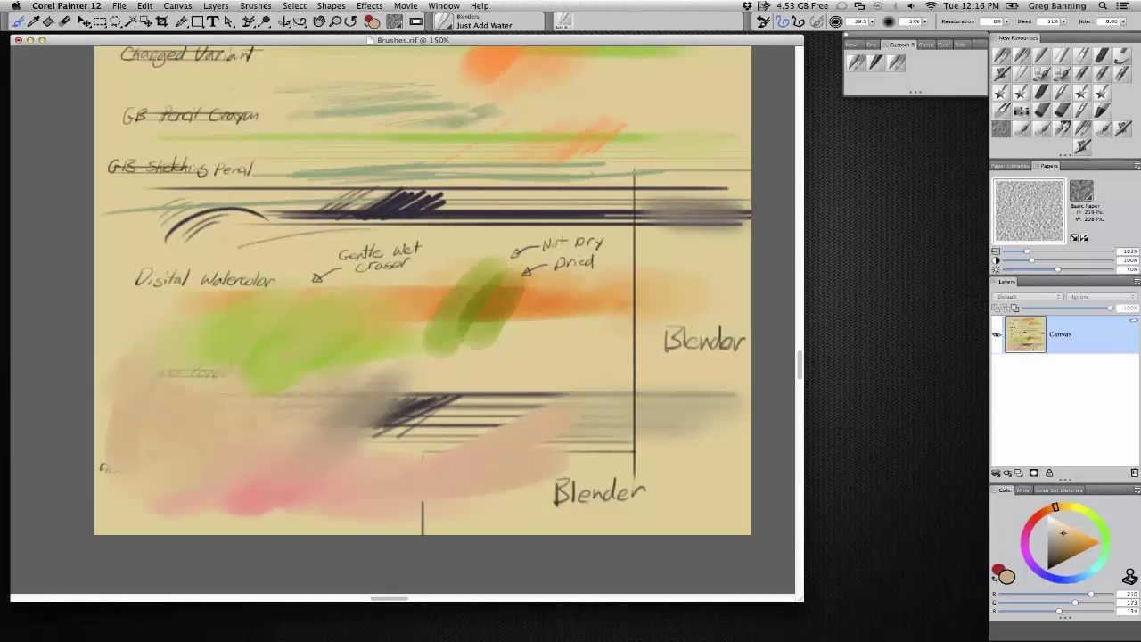
Hide Painter and drop the hockey illustration thumbnail onto the Corel Painter Dock icon
{"action": "key", "text": "super+Tab"}
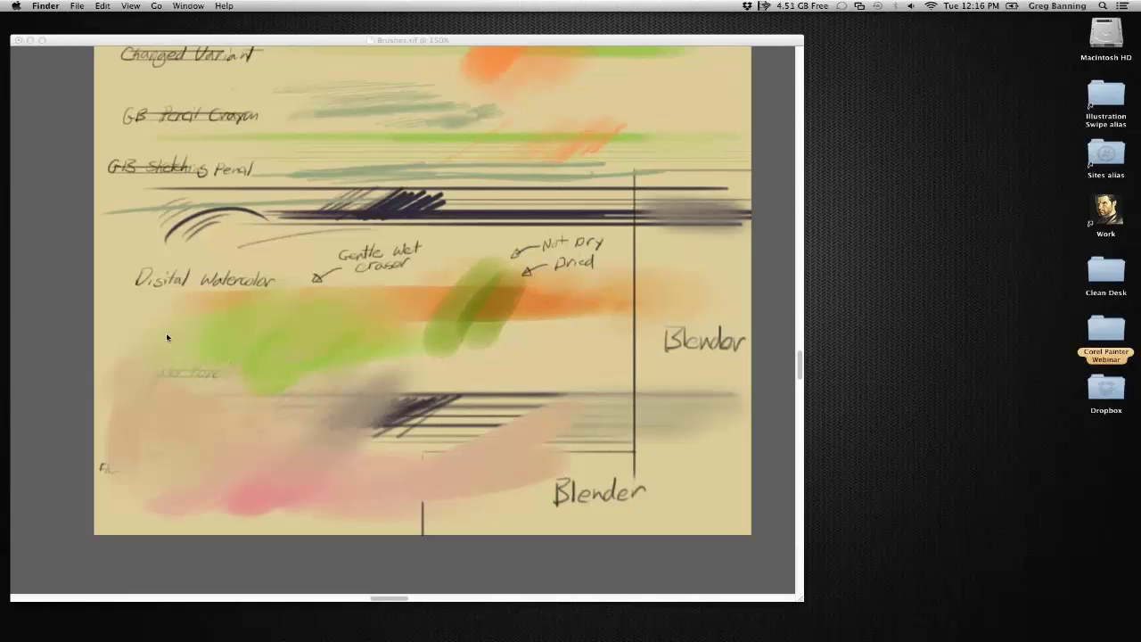
{"action": "mouse_move", "coordinate": [254, 635]}
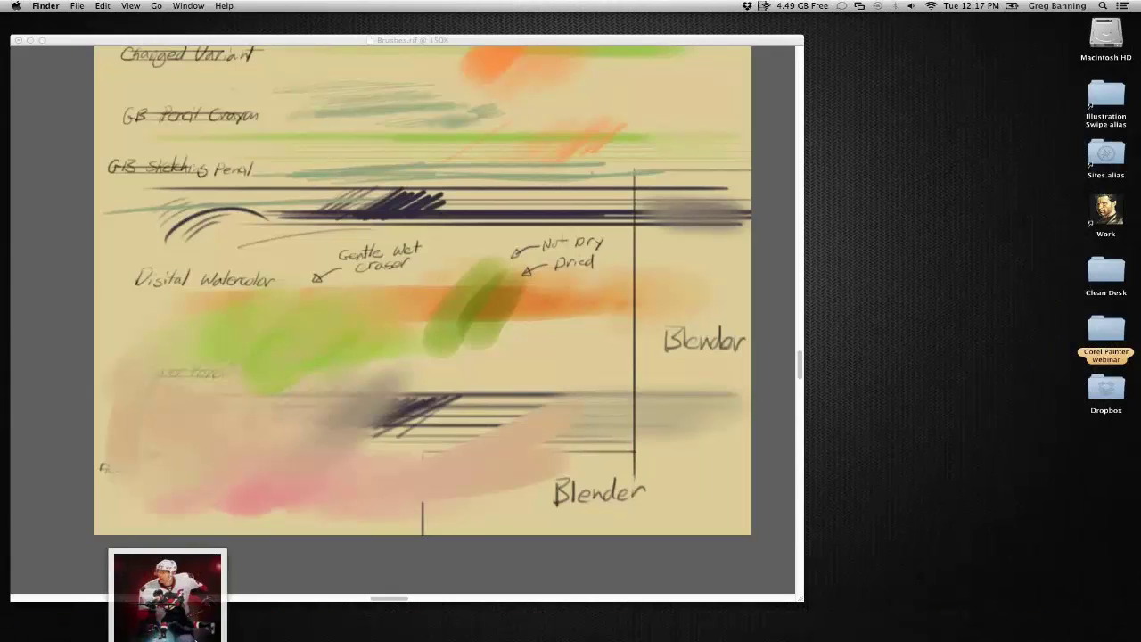
{"action": "left_click_drag", "start_coordinate": [167, 595], "coordinate": [211, 624]}
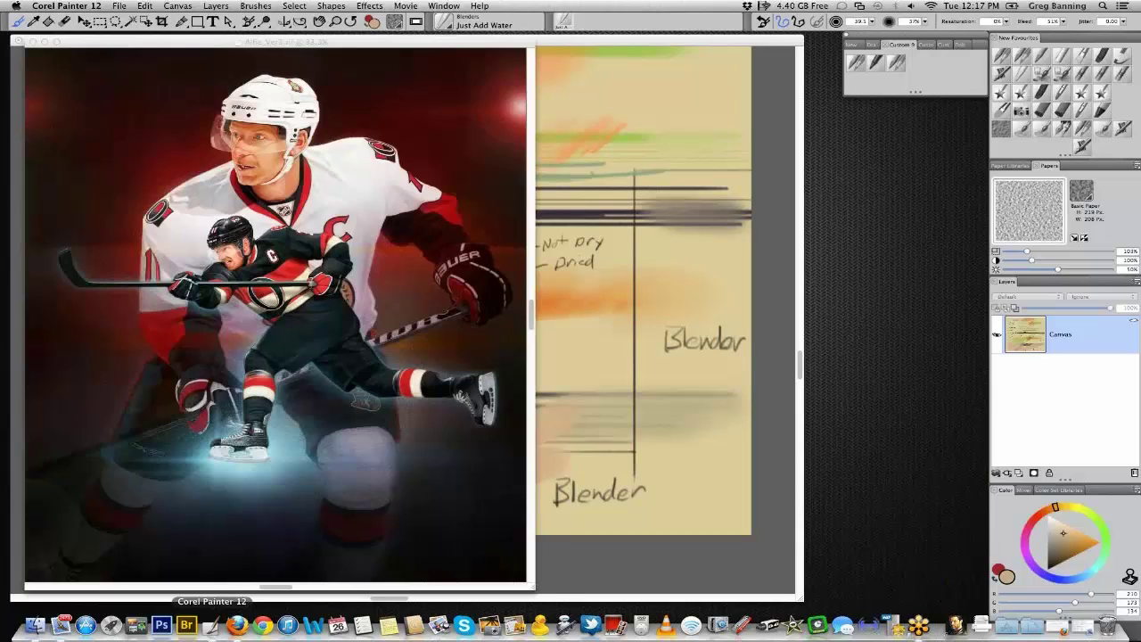
Enlarge the Allie_Ver3 window, zoom it to 50%, then bring ColourSketch.psd to the front
{"action": "left_click_drag", "start_coordinate": [533, 588], "coordinate": [540, 590]}
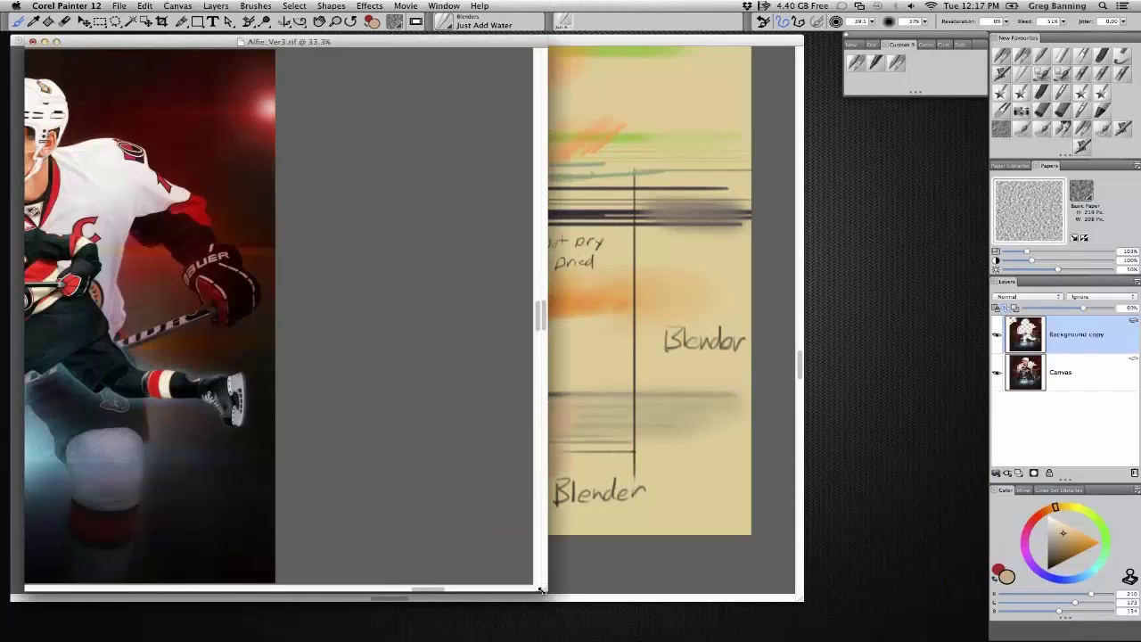
{"action": "key", "text": "super+equal"}
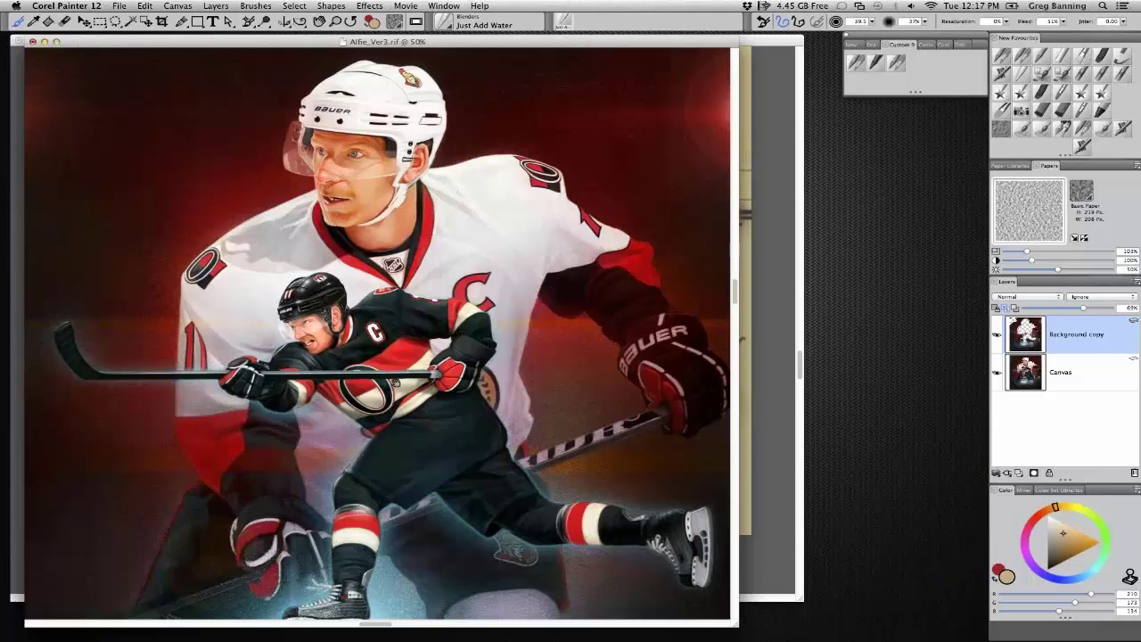
{"action": "scroll", "coordinate": [393, 381], "scroll_direction": "down", "scroll_amount": 1}
{"action": "mouse_move", "coordinate": [188, 626]}
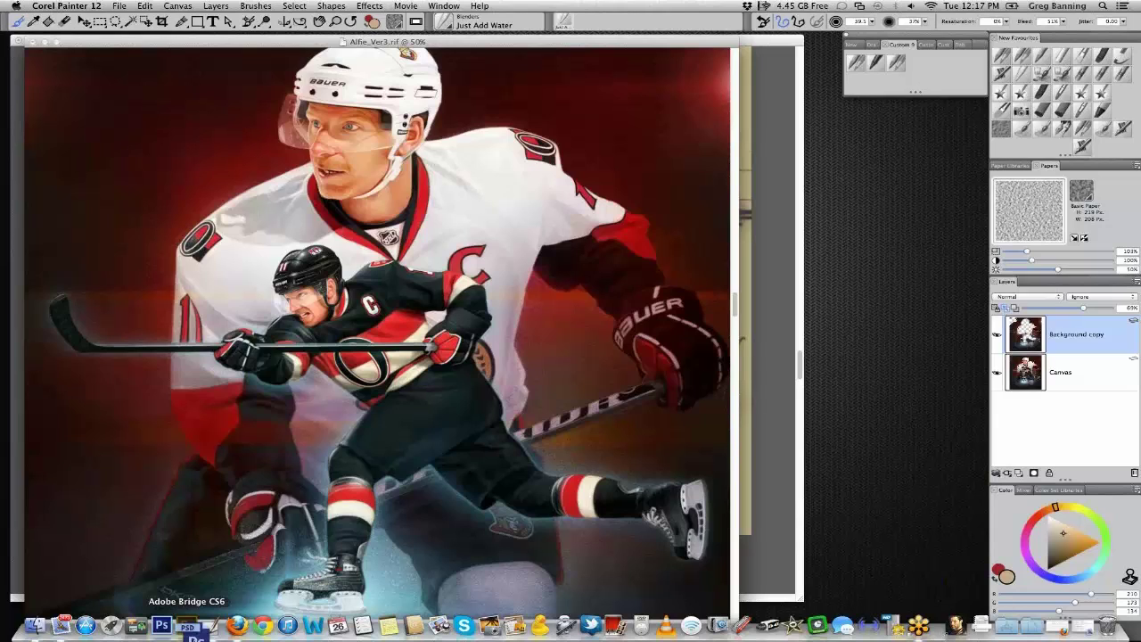
{"action": "key", "text": "super+grave"}
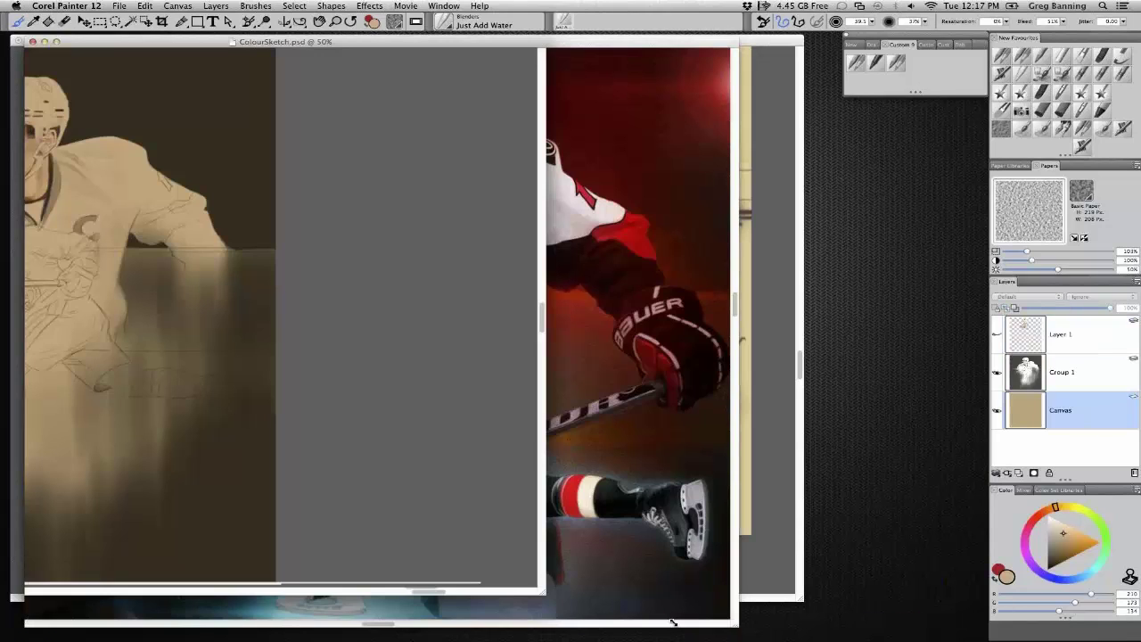
Zoom the sketch to 66.7%, pick a light yellow-tan colour, and select Layer 1
{"action": "key", "text": "super+equal"}
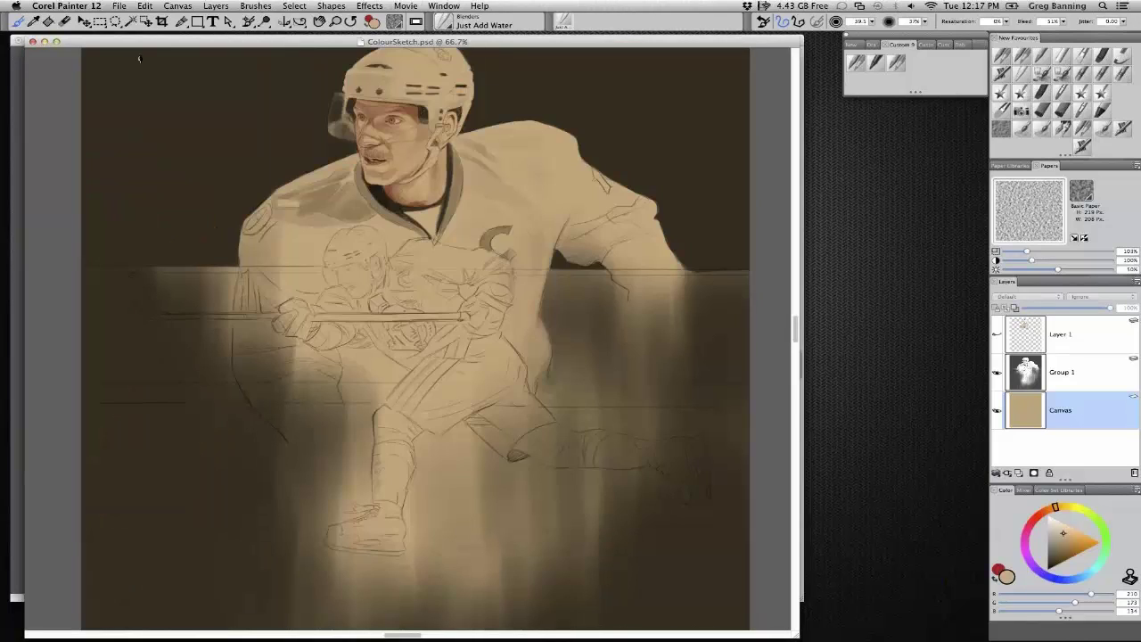
{"action": "key", "text": "super+shift+r"}
{"action": "left_click", "coordinate": [657, 395]}
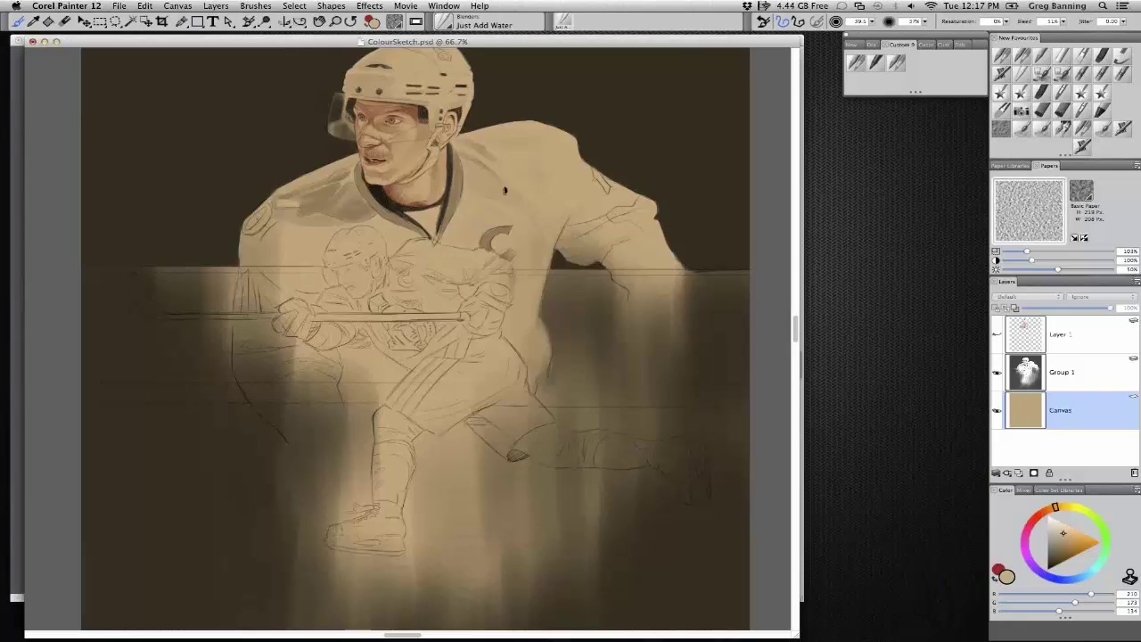
{"action": "left_click_drag", "start_coordinate": [1058, 508], "coordinate": [1069, 508]}
{"action": "left_click", "coordinate": [1073, 540]}
{"action": "left_click", "coordinate": [1072, 533]}
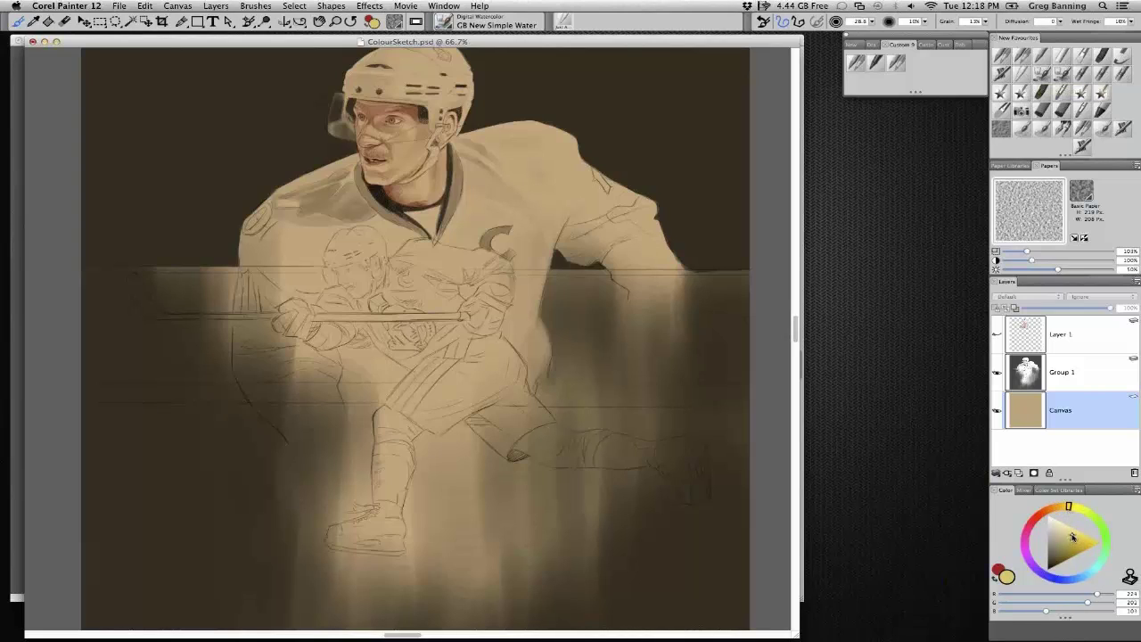
{"action": "left_click", "coordinate": [1061, 334]}
Paint orange watercolour over the player's face, undo it, and repaint the cheek
{"action": "left_click_drag", "start_coordinate": [378, 157], "coordinate": [394, 145]}
{"action": "key", "text": "super+z"}
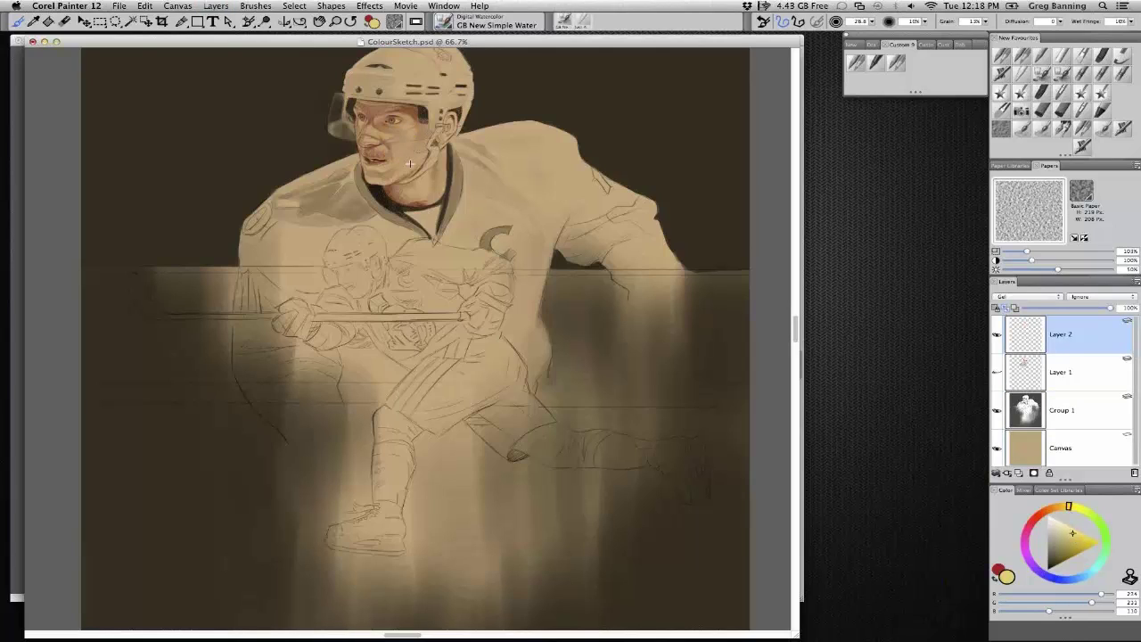
{"action": "mouse_move", "coordinate": [380, 161]}
{"action": "left_mouse_down"}
{"action": "mouse_move", "coordinate": [412, 145]}
{"action": "mouse_move", "coordinate": [392, 124]}
{"action": "left_mouse_up"}
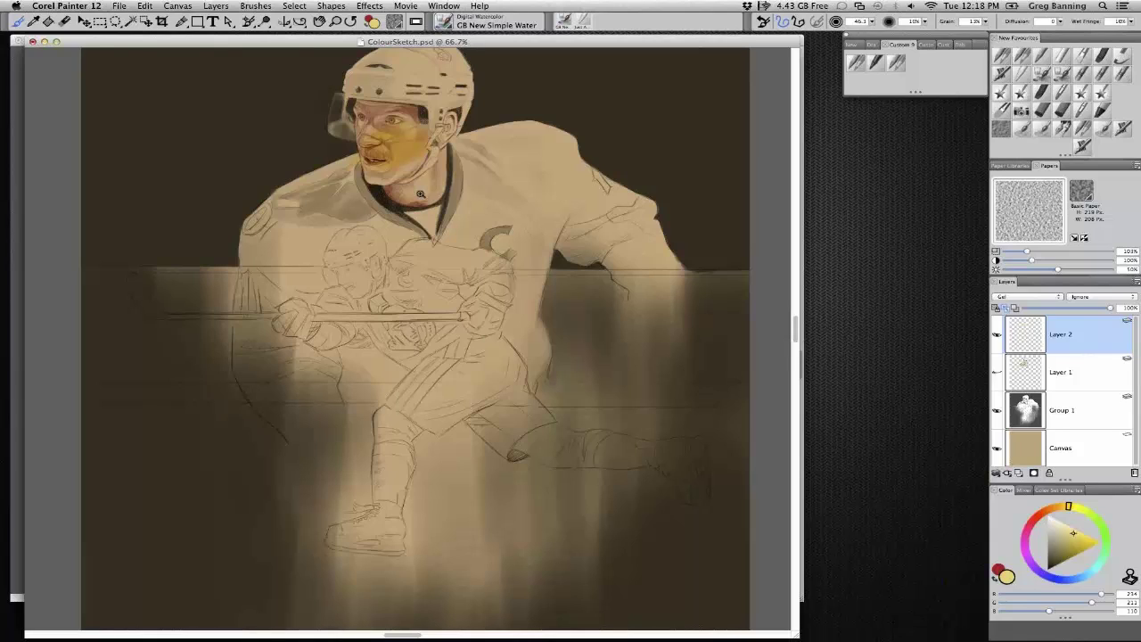
{"action": "left_click", "coordinate": [420, 193]}
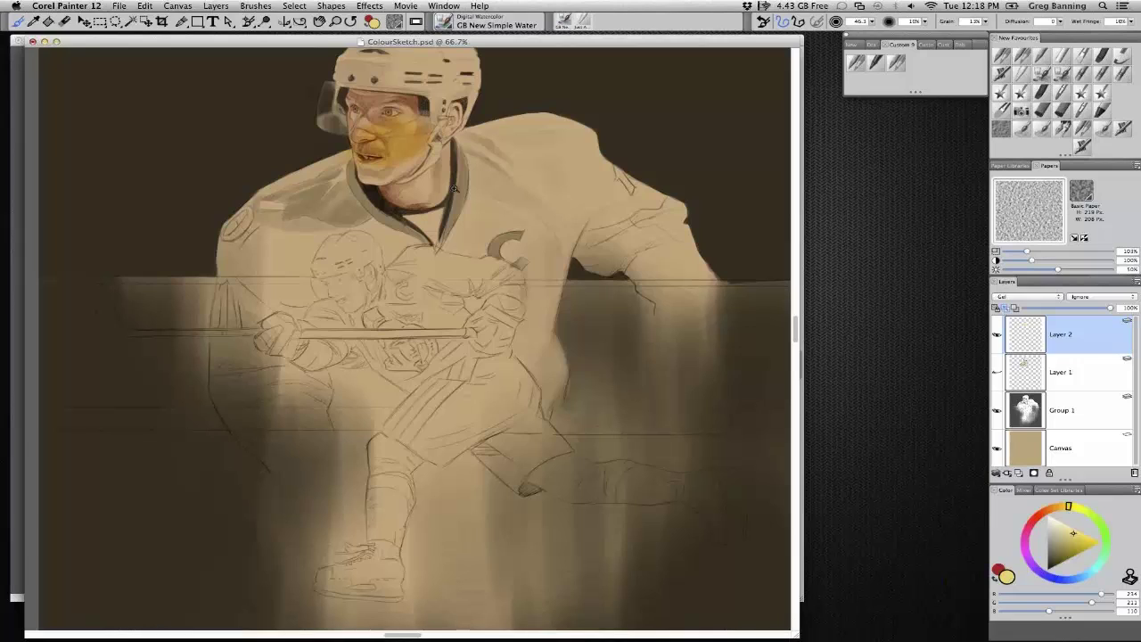
{"action": "left_click", "coordinate": [1081, 54]}
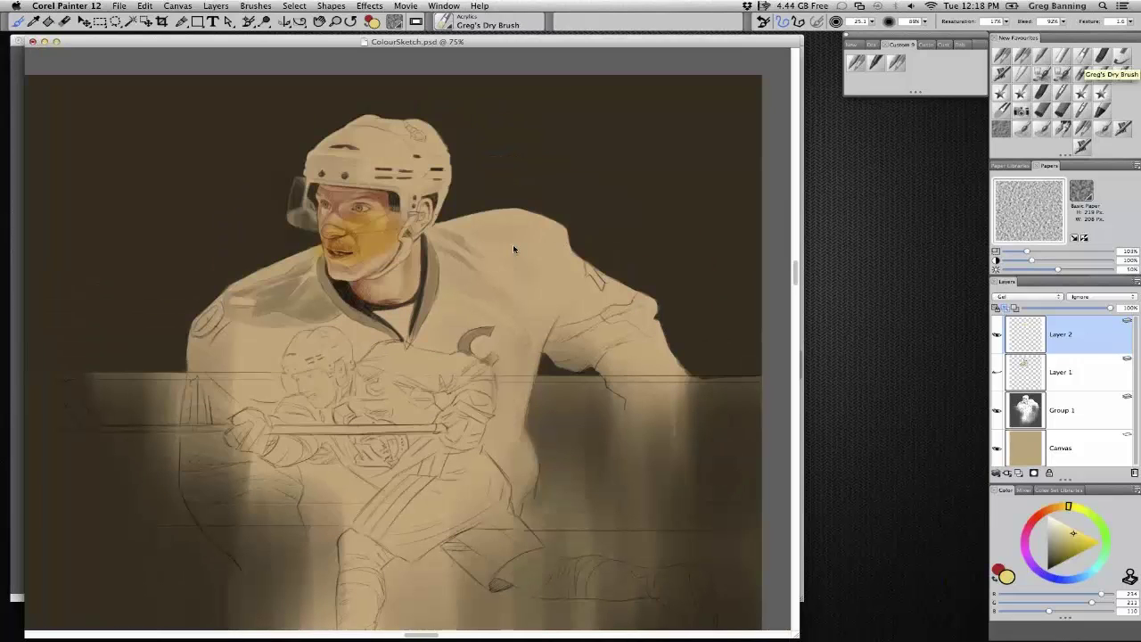
Brush brown dry-brush strokes over the shoulder, chest and collar, then bring Allie_Ver3.rif forward
{"action": "left_click_drag", "start_coordinate": [513, 249], "coordinate": [415, 360]}
{"action": "left_click_drag", "start_coordinate": [561, 277], "coordinate": [410, 348]}
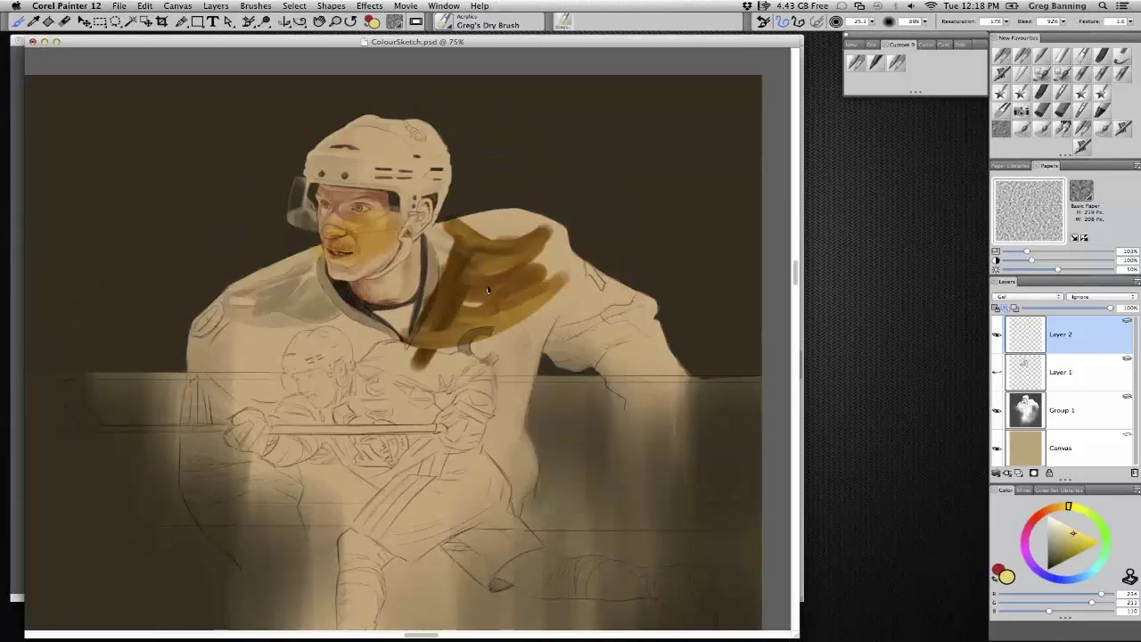
{"action": "left_click_drag", "start_coordinate": [517, 299], "coordinate": [365, 346]}
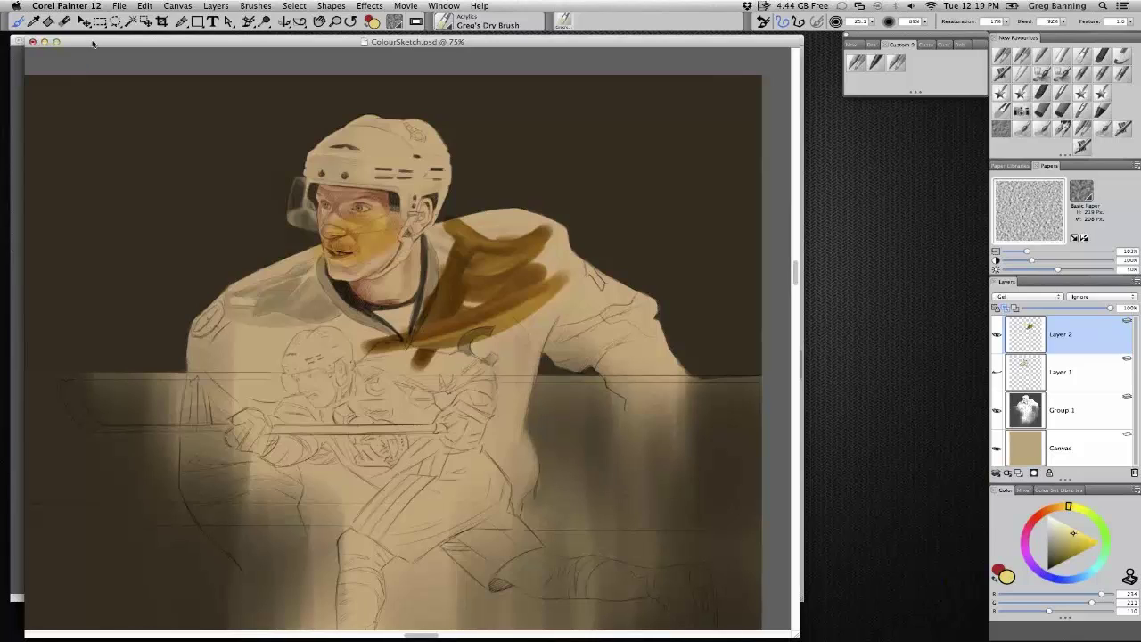
{"action": "left_click_drag", "start_coordinate": [93, 42], "coordinate": [345, 269]}
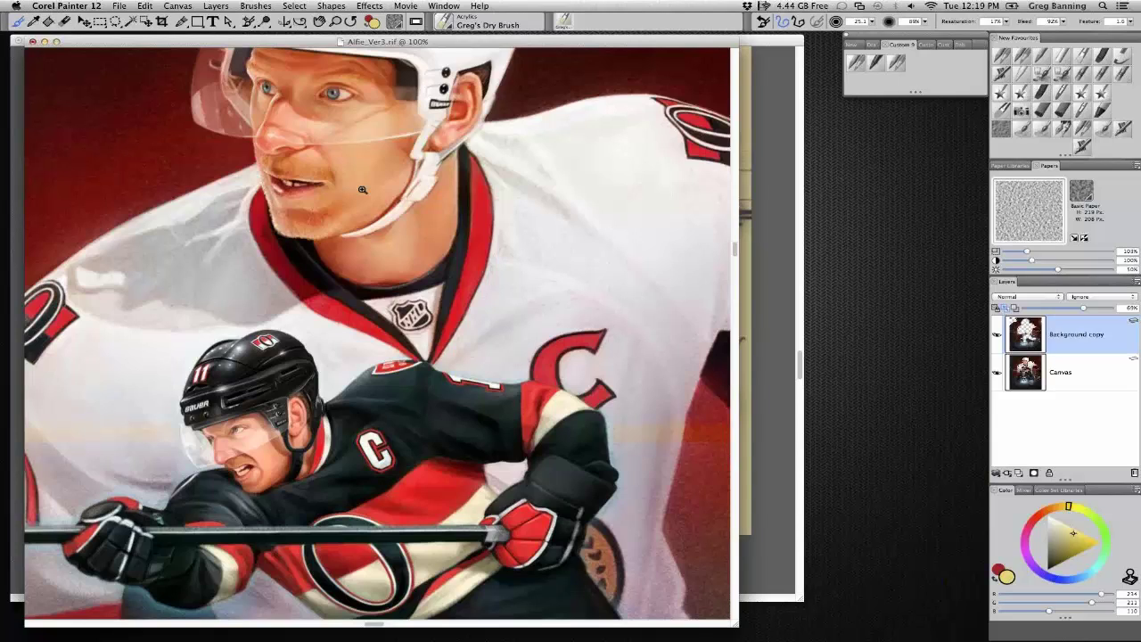
{"action": "key", "text": "super+alt+r"}
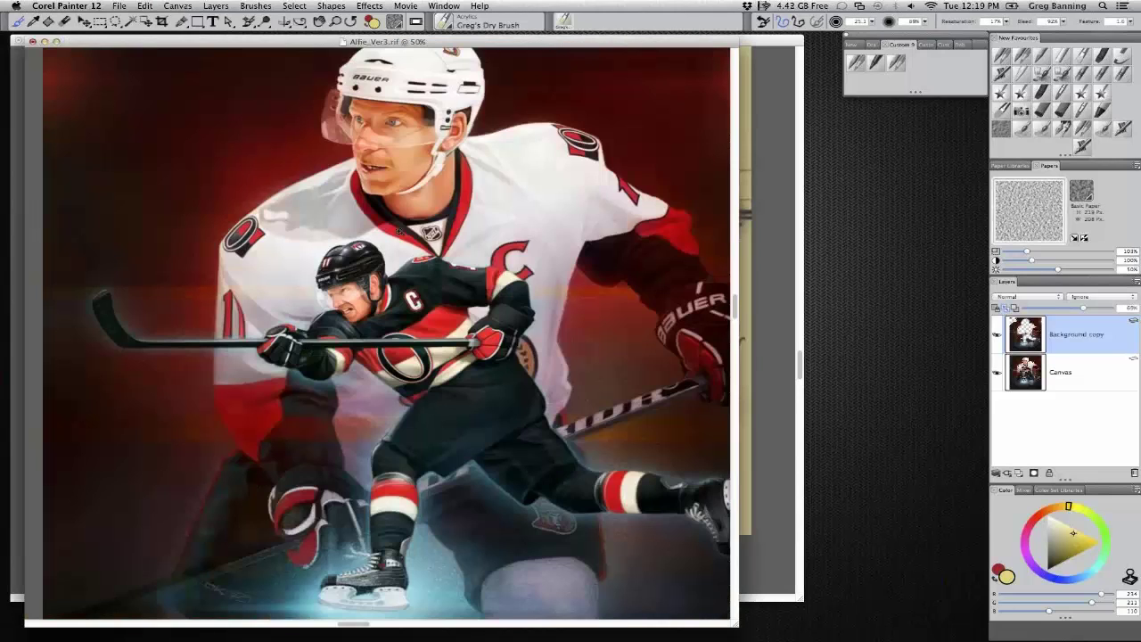
{"action": "left_click_drag", "start_coordinate": [359, 383], "coordinate": [350, 434]}
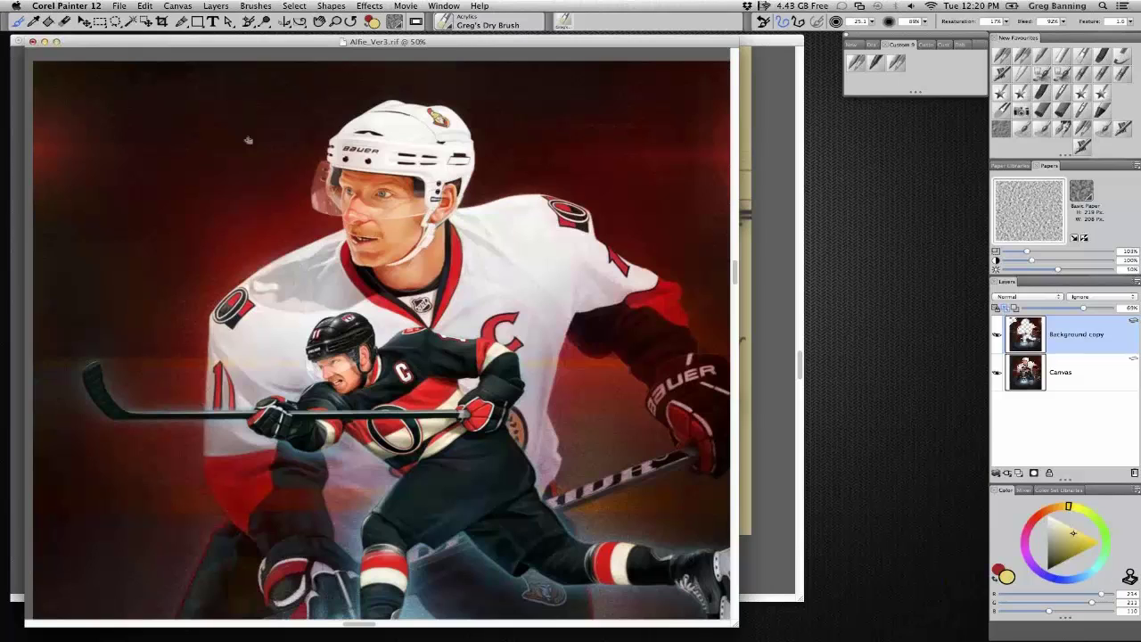
Rotate the canvas view back and forth, then reset it upright
{"action": "left_click_drag", "start_coordinate": [249, 140], "coordinate": [316, 127]}
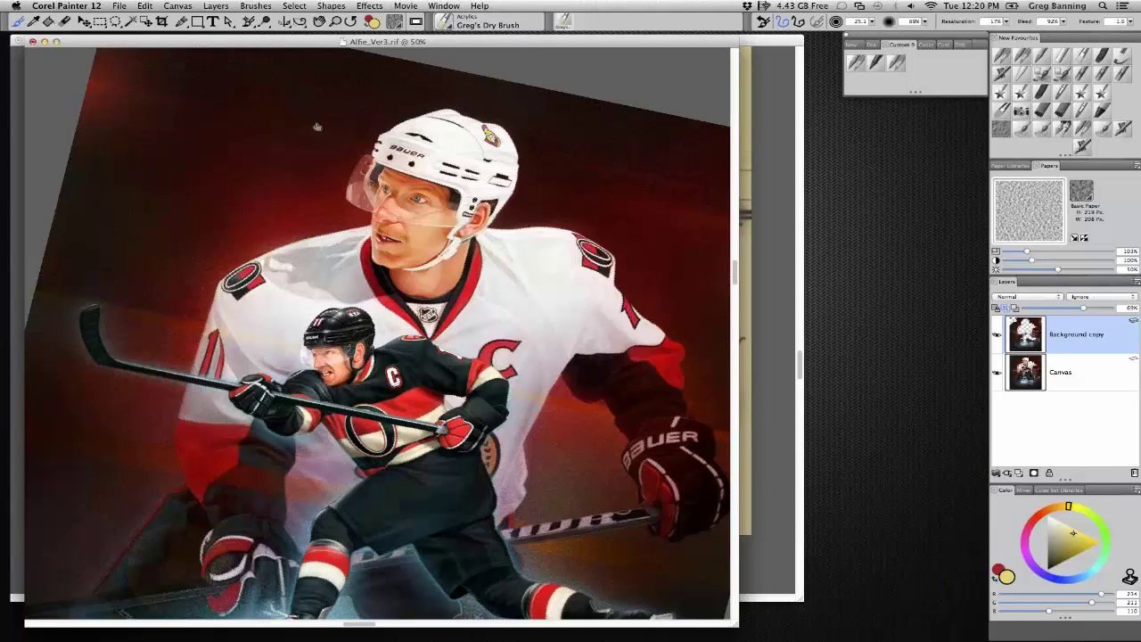
{"action": "left_click_drag", "start_coordinate": [317, 127], "coordinate": [171, 426]}
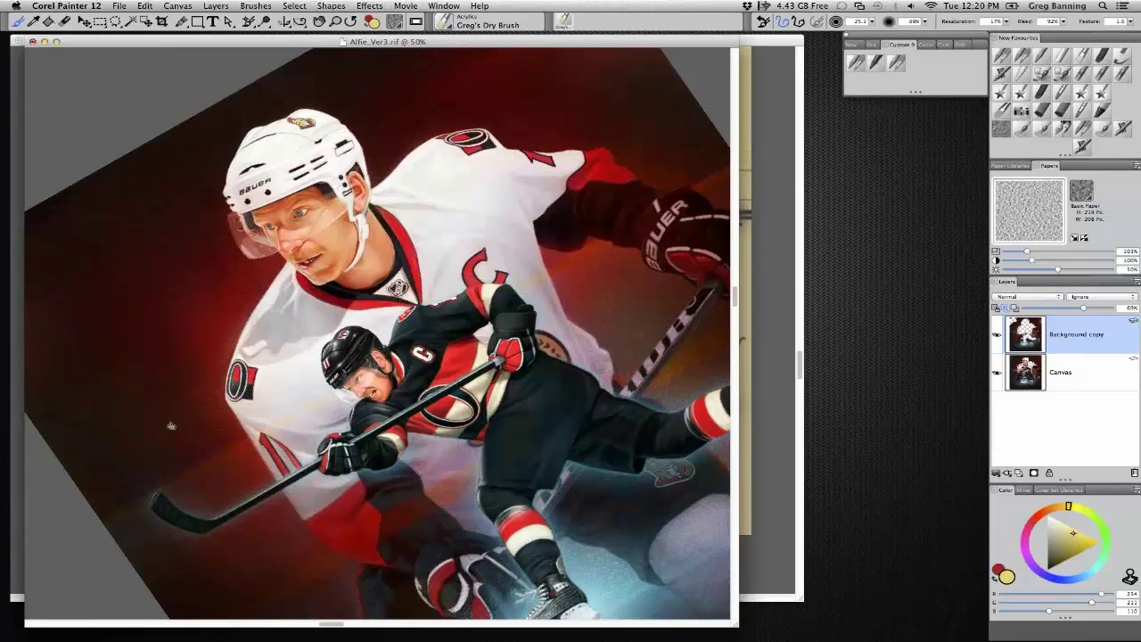
{"action": "key", "text": "ctrl+equal"}
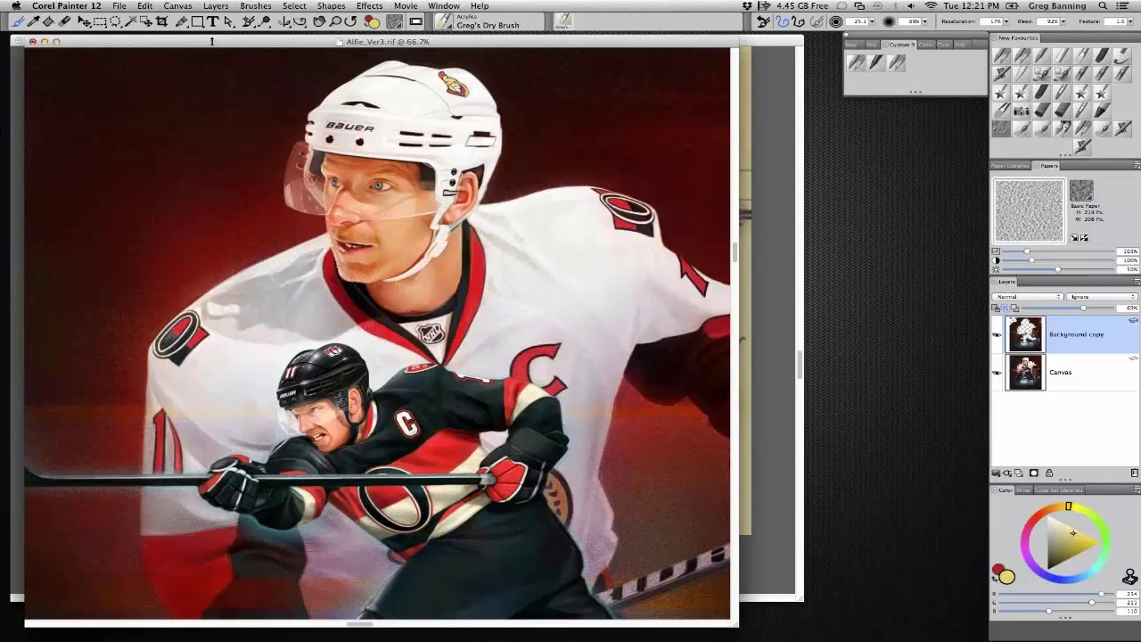
Nudge the illustration window lower and bring the Brushes.rif sheet to the front
{"action": "left_click_drag", "start_coordinate": [211, 41], "coordinate": [213, 43]}
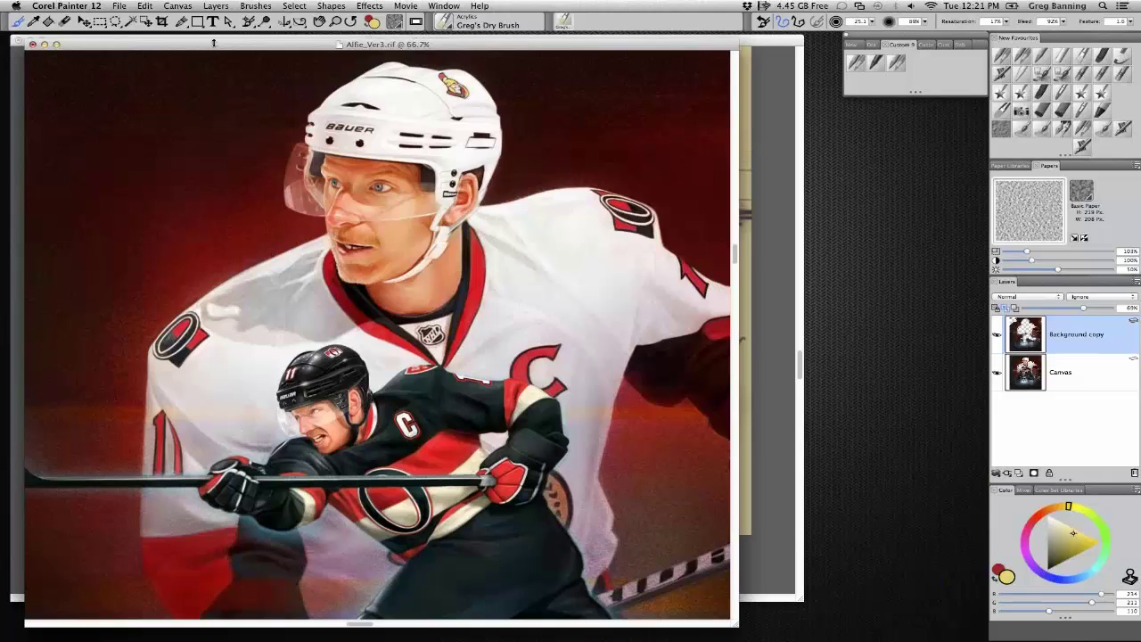
{"action": "left_click_drag", "start_coordinate": [213, 43], "coordinate": [214, 44]}
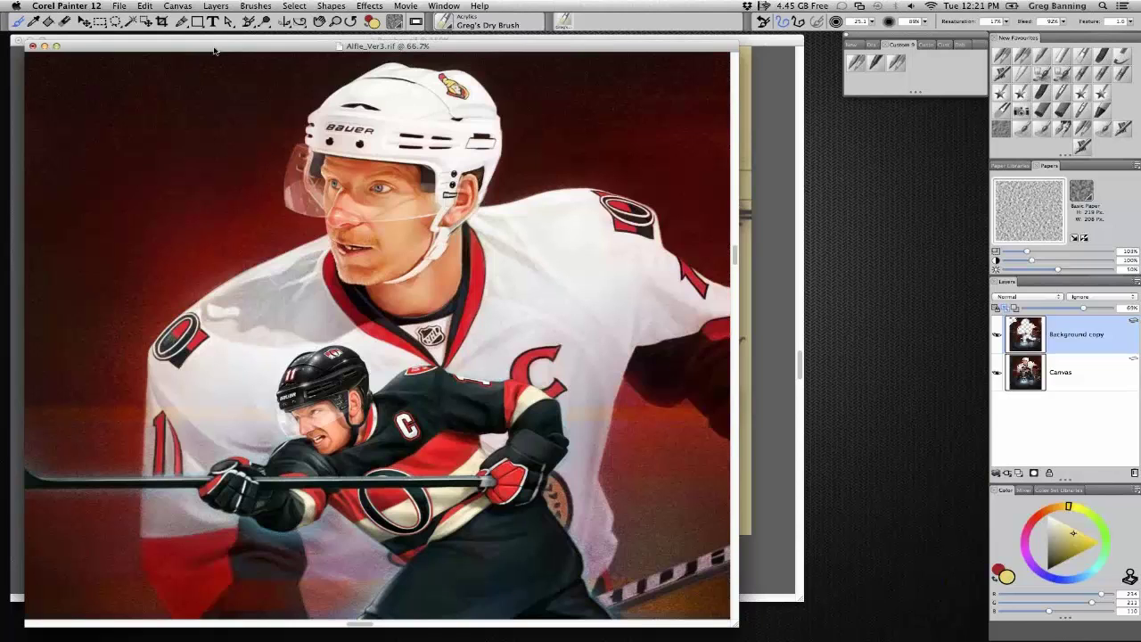
{"action": "left_click", "coordinate": [69, 49]}
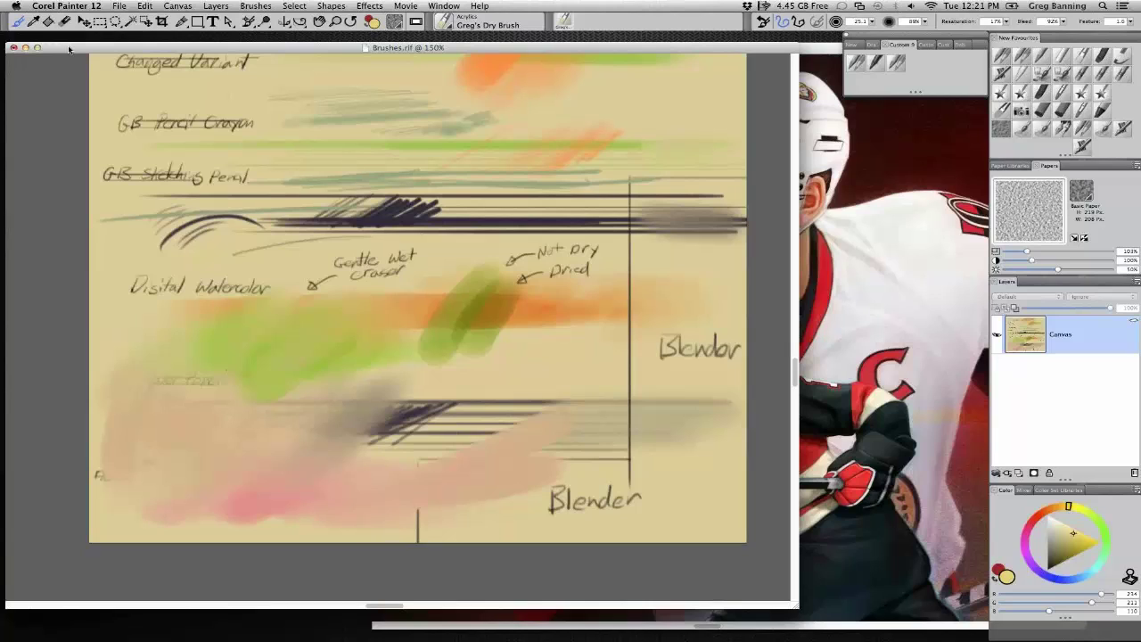
Choose the Pens category in the Brush Selector, keeping Scratchboard Tool as the brush
{"action": "left_click_drag", "start_coordinate": [68, 49], "coordinate": [70, 47]}
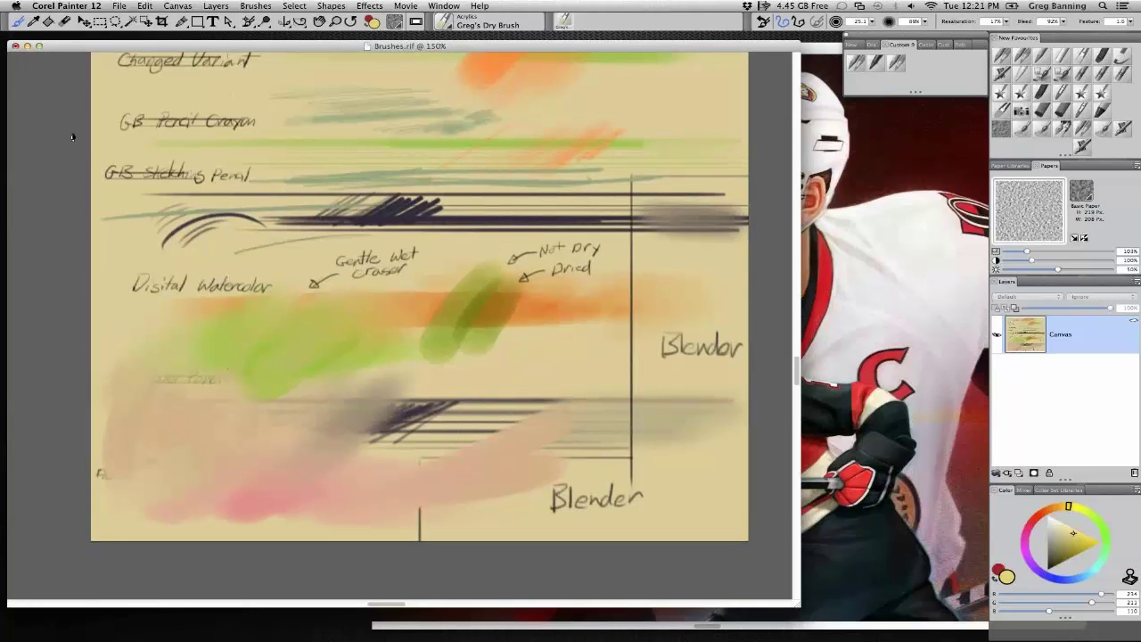
{"action": "key", "text": "super+b"}
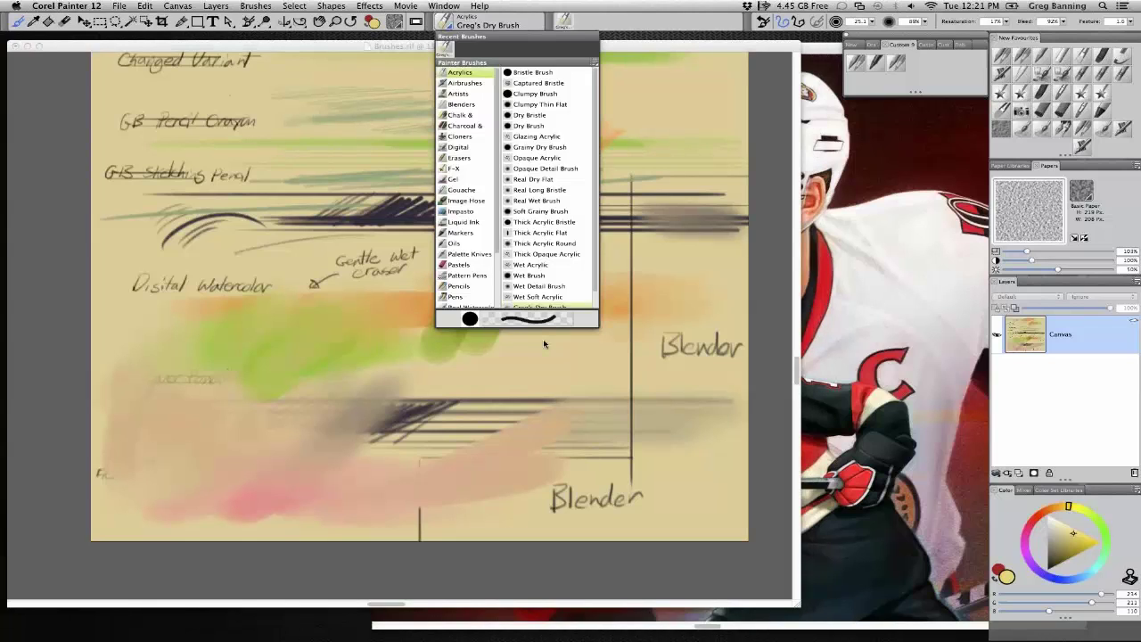
{"action": "left_click", "coordinate": [454, 296]}
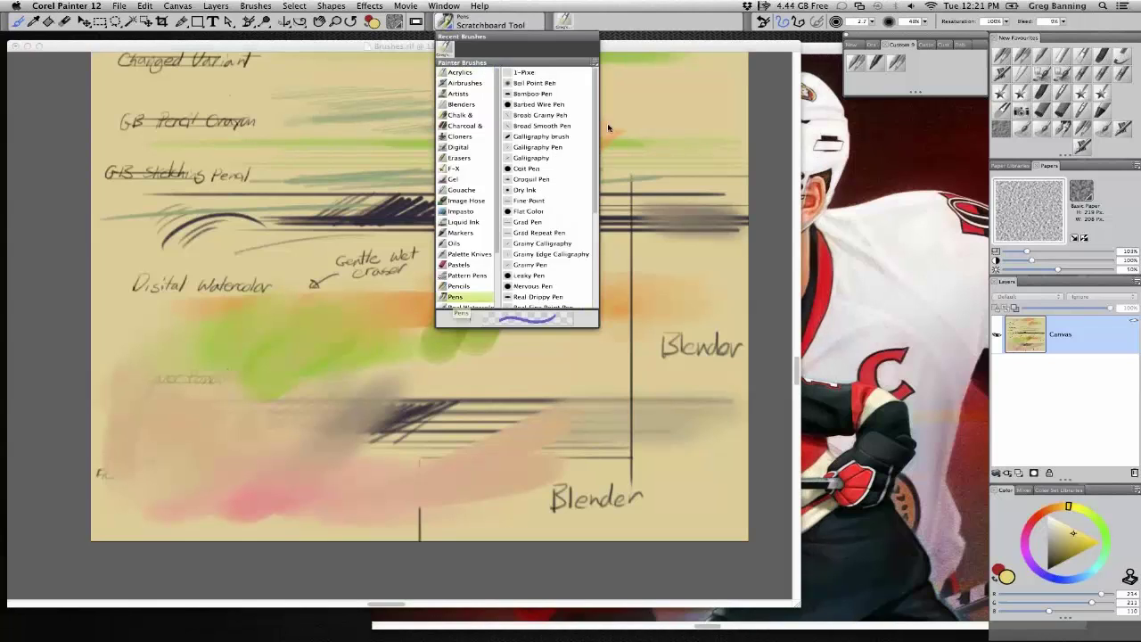
{"action": "left_click", "coordinate": [530, 368]}
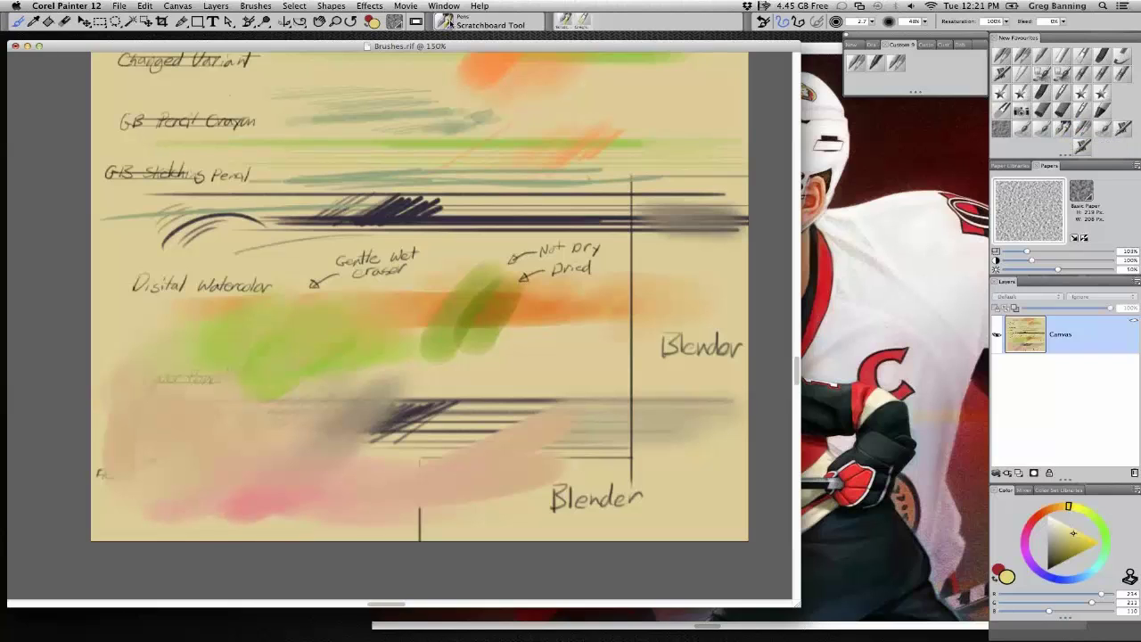
Pick near-black and paint dark scratchboard strokes across the top right of the sheet
{"action": "left_click", "coordinate": [446, 21]}
{"action": "key", "text": "Escape"}
{"action": "left_click_drag", "start_coordinate": [1074, 550], "coordinate": [1051, 563]}
{"action": "left_click_drag", "start_coordinate": [662, 91], "coordinate": [563, 130]}
{"action": "left_click_drag", "start_coordinate": [651, 75], "coordinate": [602, 96]}
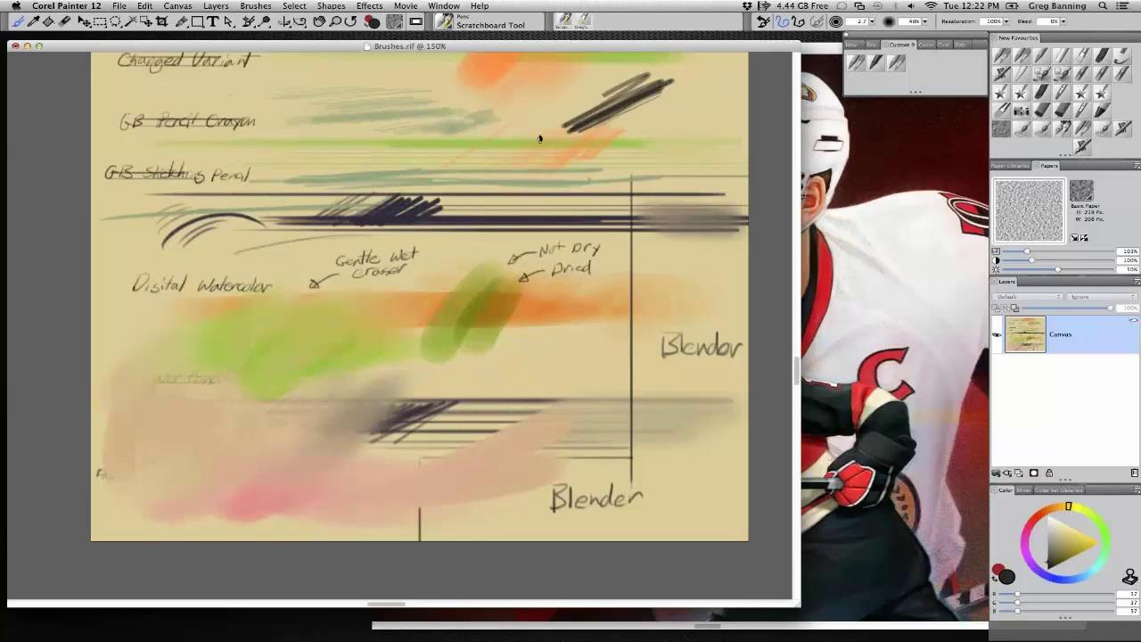
{"action": "left_click_drag", "start_coordinate": [539, 138], "coordinate": [651, 80]}
{"action": "mouse_move", "coordinate": [658, 133]}
{"action": "left_mouse_down"}
{"action": "mouse_move", "coordinate": [713, 89]}
{"action": "mouse_move", "coordinate": [646, 176]}
{"action": "left_mouse_up"}
{"action": "left_click_drag", "start_coordinate": [445, 116], "coordinate": [561, 79]}
Paint a grey C-shaped swirl at the top left and pile more dark grey strokes over it
{"action": "left_click_drag", "start_coordinate": [499, 129], "coordinate": [401, 136]}
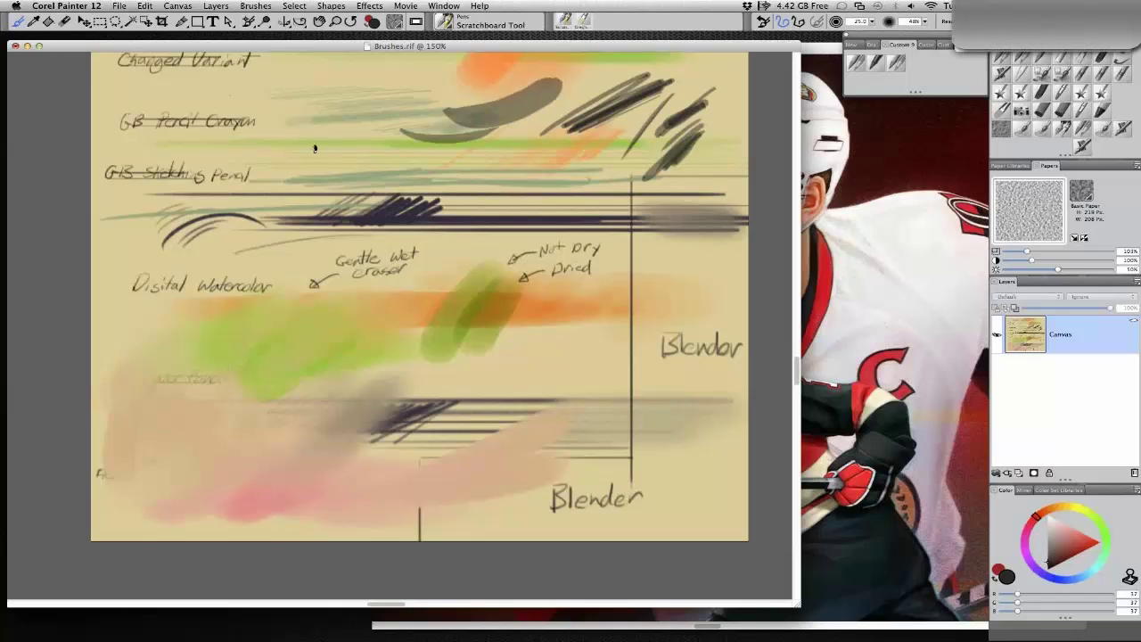
{"action": "left_click", "coordinate": [359, 73]}
{"action": "mouse_move", "coordinate": [303, 107]}
{"action": "left_mouse_down"}
{"action": "mouse_move", "coordinate": [355, 70]}
{"action": "mouse_move", "coordinate": [287, 116]}
{"action": "left_mouse_up"}
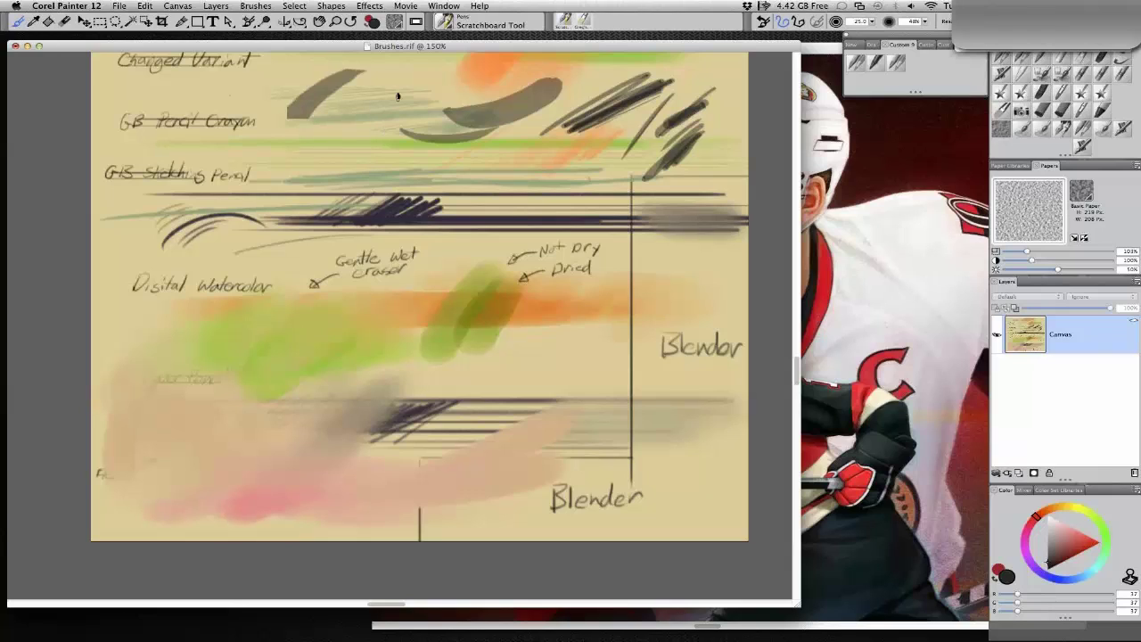
{"action": "left_click_drag", "start_coordinate": [385, 124], "coordinate": [278, 114]}
{"action": "left_click_drag", "start_coordinate": [283, 75], "coordinate": [278, 128]}
{"action": "left_click_drag", "start_coordinate": [250, 89], "coordinate": [444, 64]}
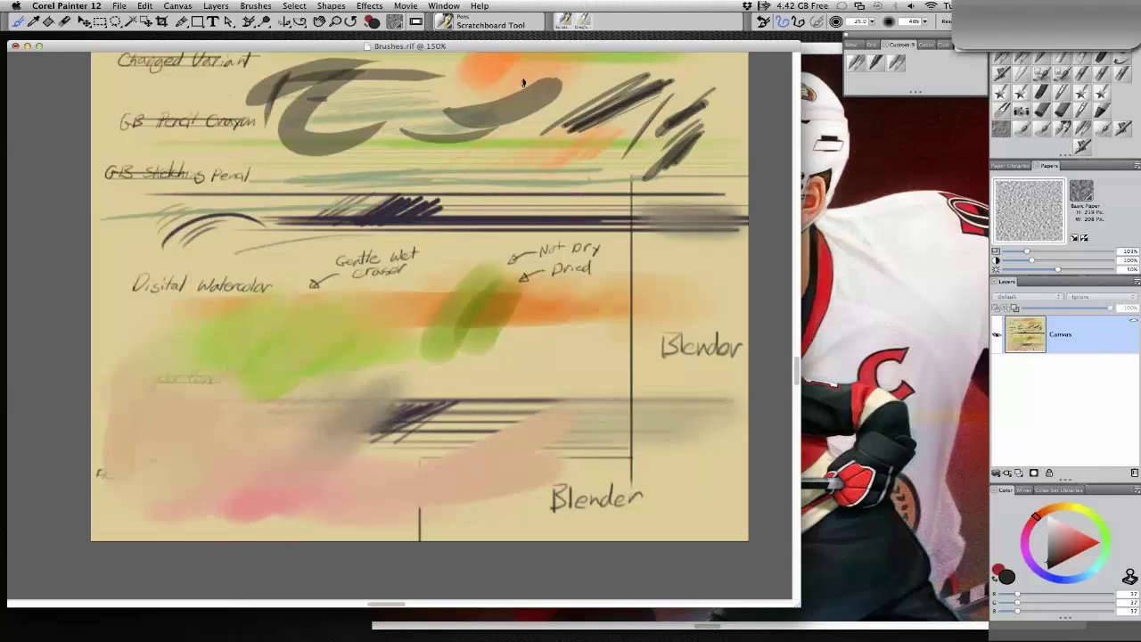
{"action": "left_click_drag", "start_coordinate": [339, 99], "coordinate": [561, 64]}
{"action": "mouse_move", "coordinate": [385, 125]}
{"action": "left_mouse_down"}
{"action": "mouse_move", "coordinate": [513, 80]}
{"action": "mouse_move", "coordinate": [481, 147]}
{"action": "left_mouse_up"}
{"action": "left_click_drag", "start_coordinate": [544, 114], "coordinate": [499, 153]}
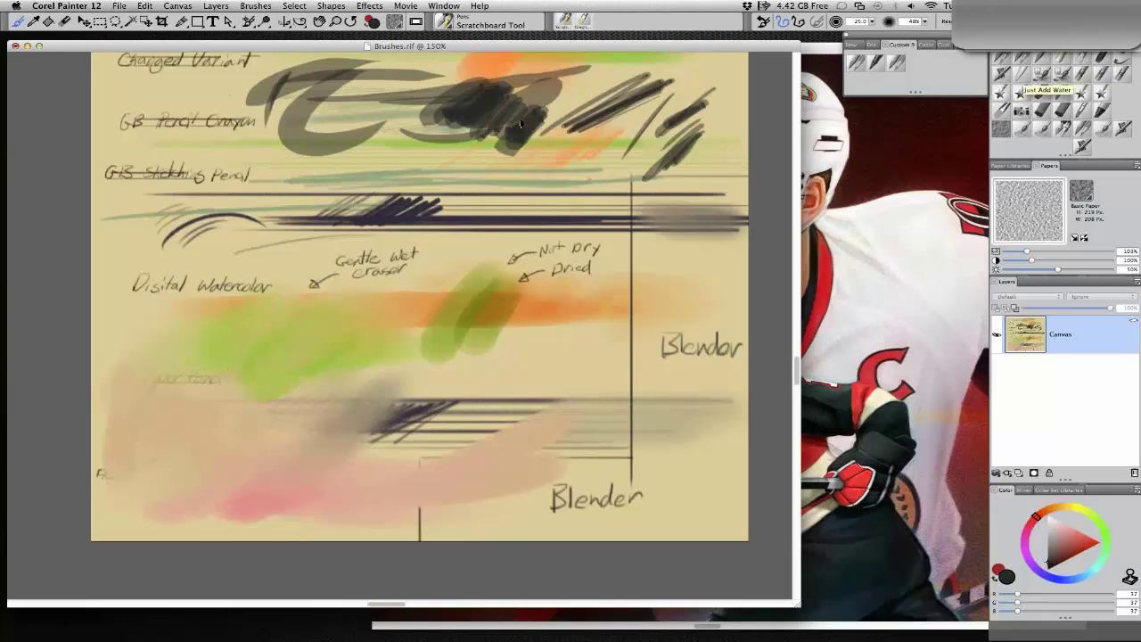
Soften the dark smudge with Just Add Water, then move and minimize the Brushes.rif window
{"action": "left_click", "coordinate": [1018, 91]}
{"action": "left_click_drag", "start_coordinate": [547, 100], "coordinate": [508, 115]}
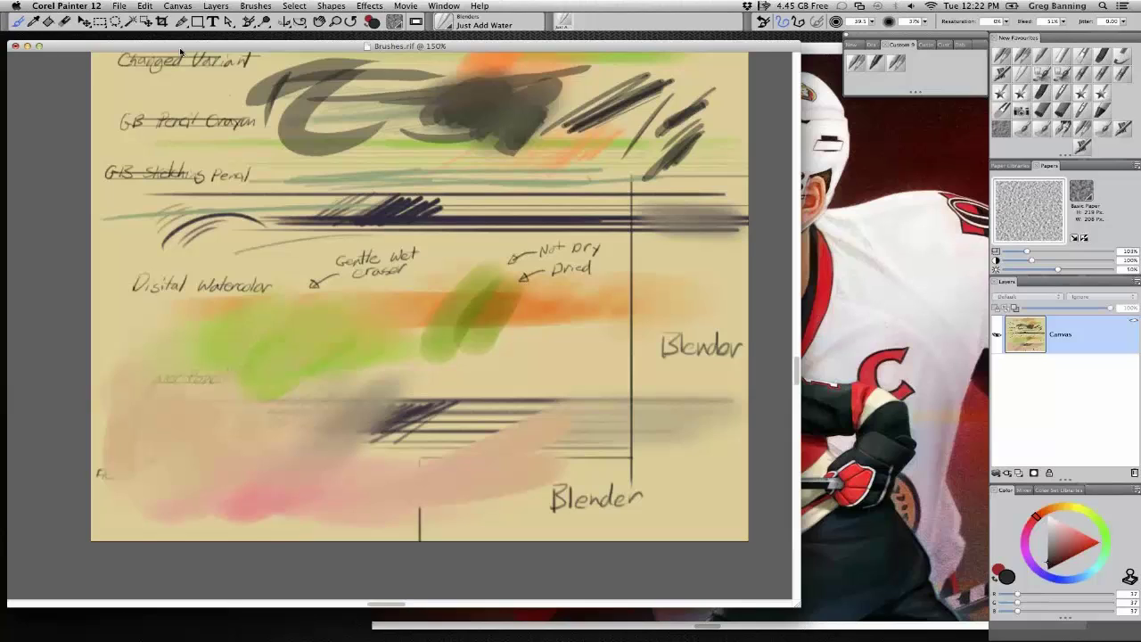
{"action": "left_click_drag", "start_coordinate": [180, 51], "coordinate": [180, 49]}
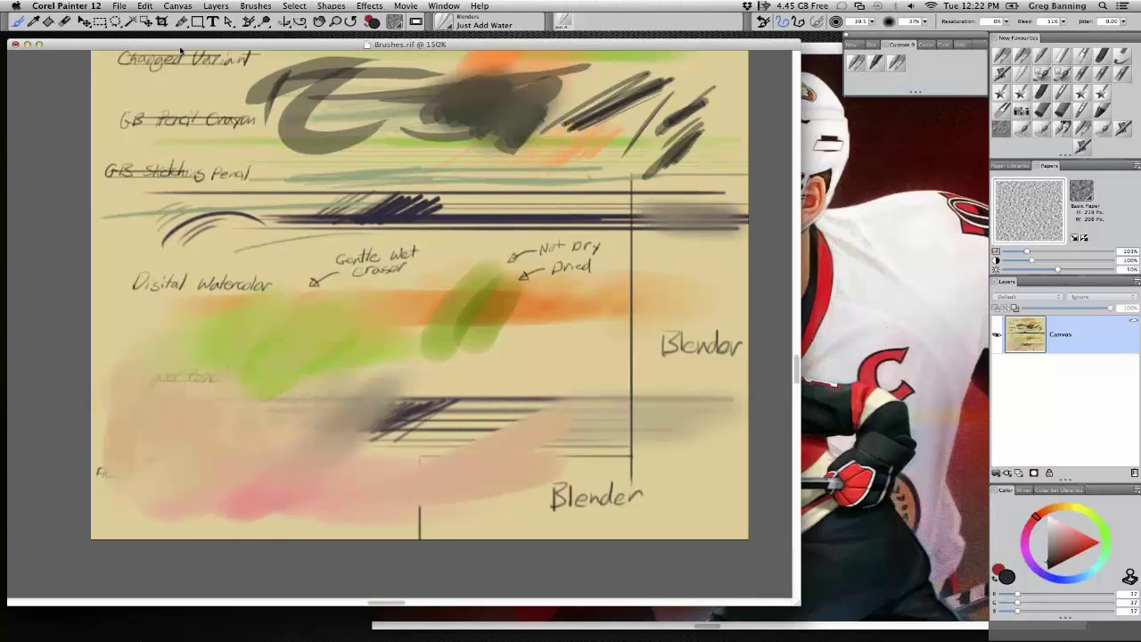
{"action": "left_click_drag", "start_coordinate": [180, 51], "coordinate": [194, 56]}
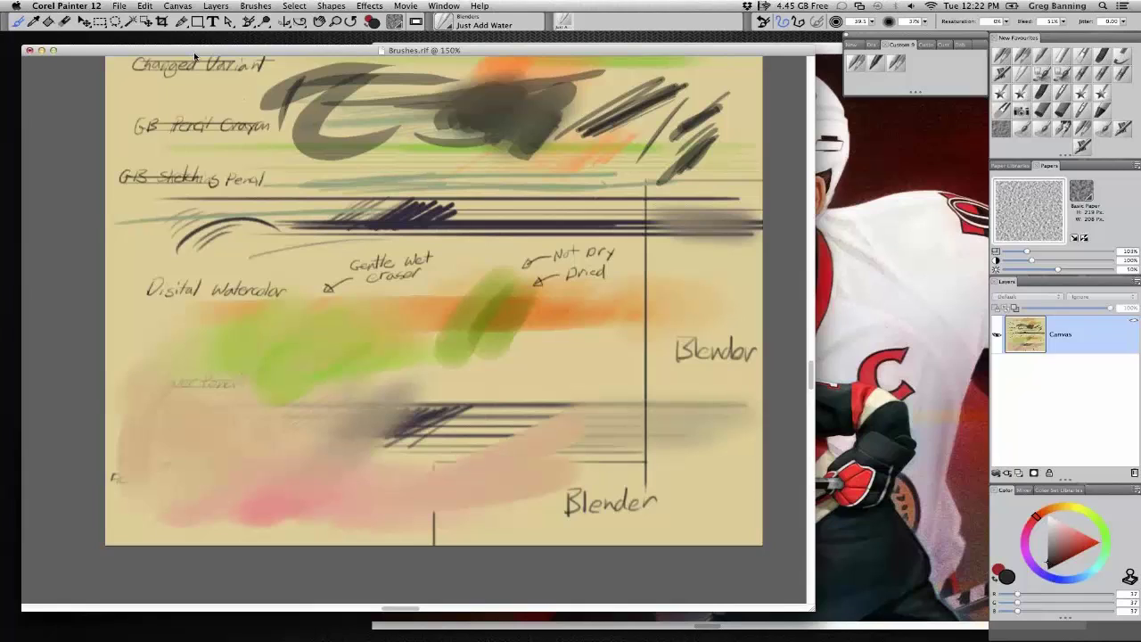
{"action": "left_click_drag", "start_coordinate": [194, 56], "coordinate": [118, 57]}
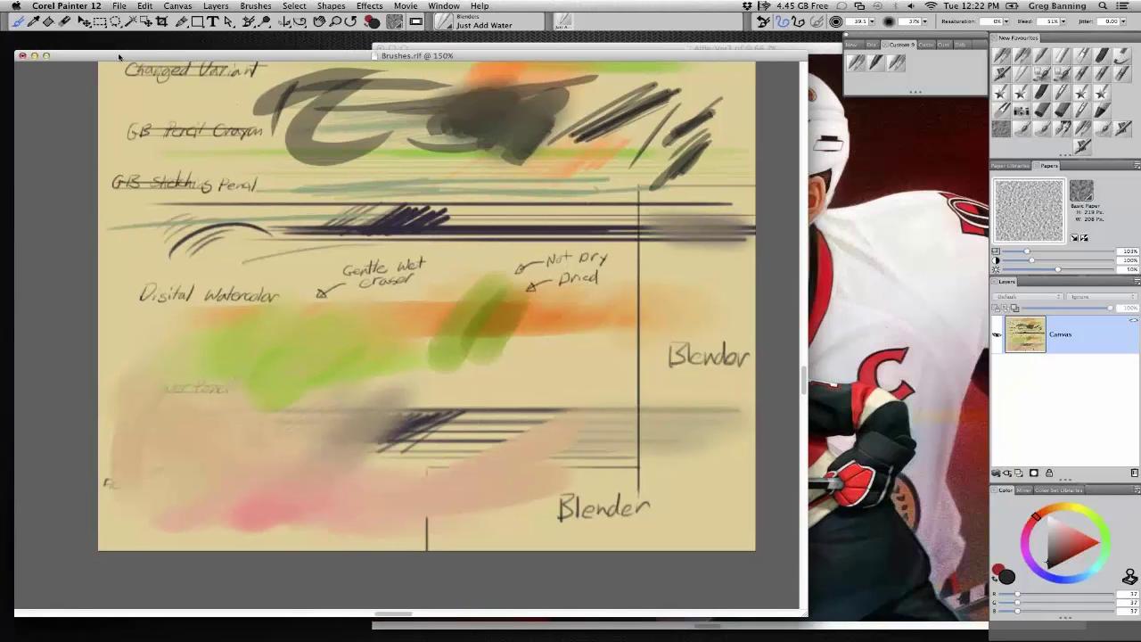
{"action": "left_click_drag", "start_coordinate": [119, 56], "coordinate": [30, 45]}
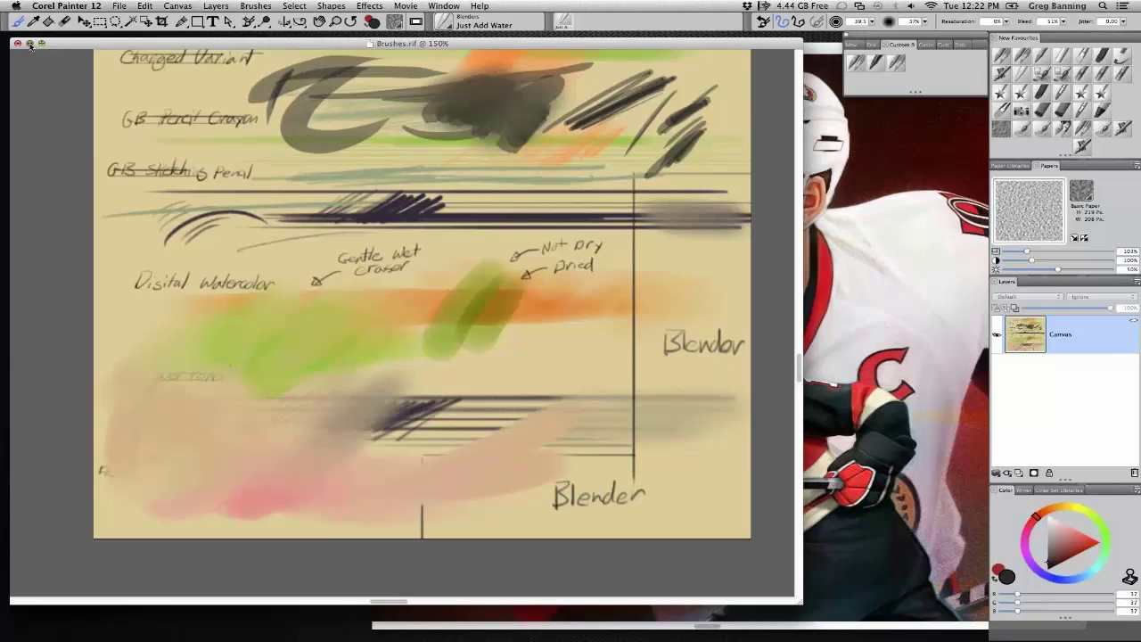
{"action": "left_click", "coordinate": [30, 44]}
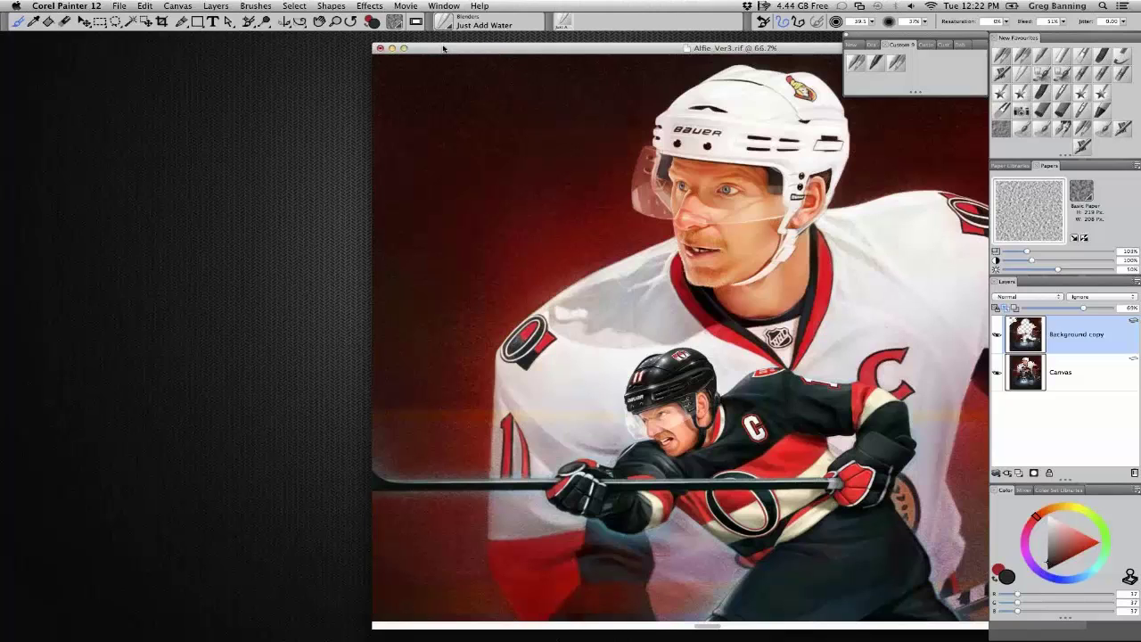
Fit the whole Allie_Ver3 illustration in view and move its window left
{"action": "key", "text": "super+0"}
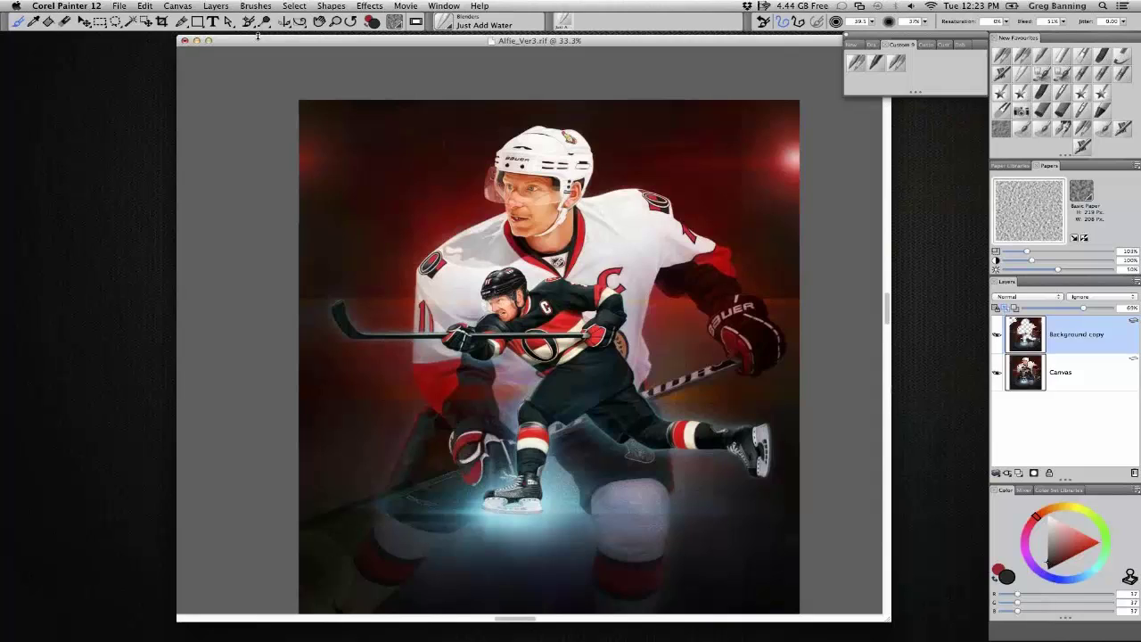
{"action": "left_click_drag", "start_coordinate": [258, 37], "coordinate": [122, 46]}
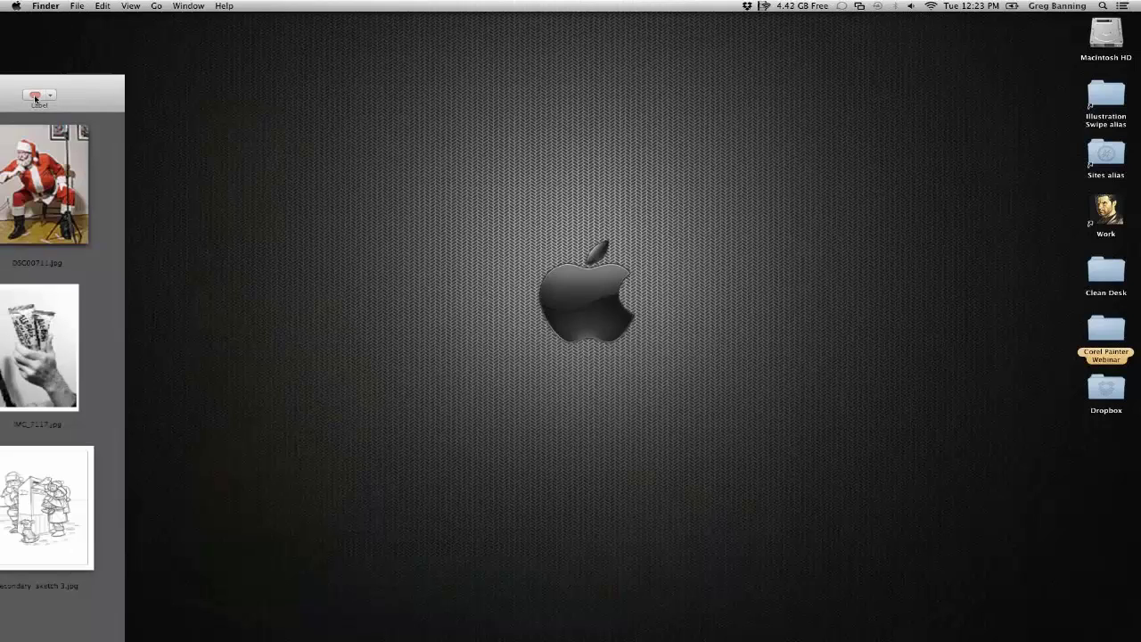
Bring the Santa folder into view and drag the four-panel Santa sketch to the Painter Dock icon
{"action": "left_click_drag", "start_coordinate": [36, 98], "coordinate": [392, 74]}
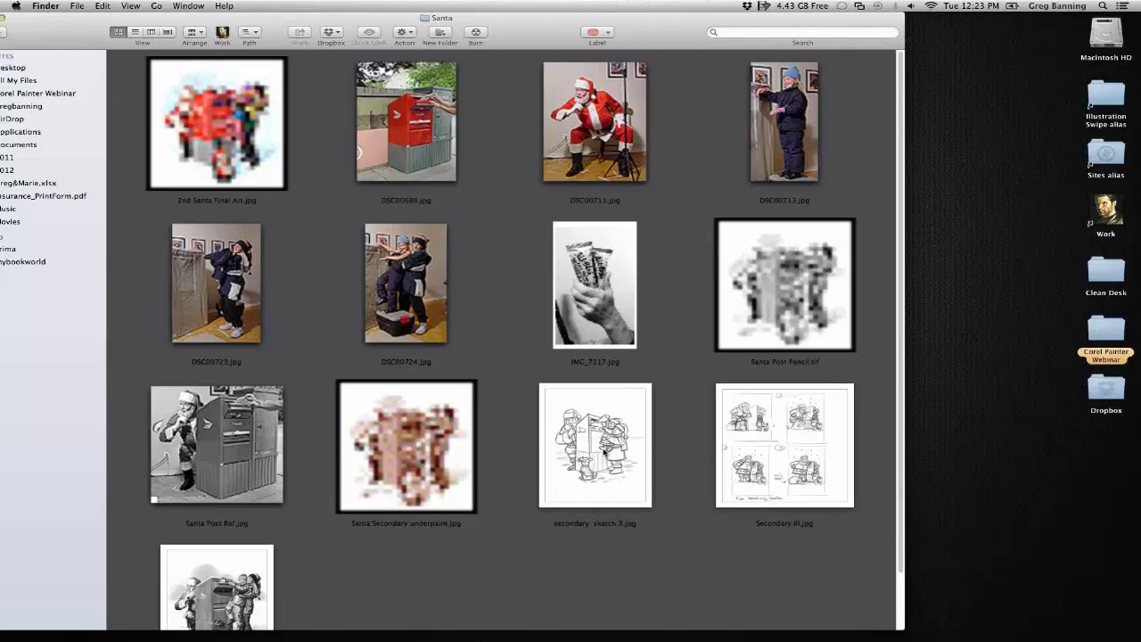
{"action": "left_click", "coordinate": [750, 446]}
{"action": "mouse_move", "coordinate": [750, 446]}
{"action": "left_mouse_down"}
{"action": "mouse_move", "coordinate": [538, 476]}
{"action": "mouse_move", "coordinate": [300, 560]}
{"action": "mouse_move", "coordinate": [179, 638]}
{"action": "mouse_move", "coordinate": [218, 635]}
{"action": "mouse_move", "coordinate": [203, 633]}
{"action": "left_mouse_up"}
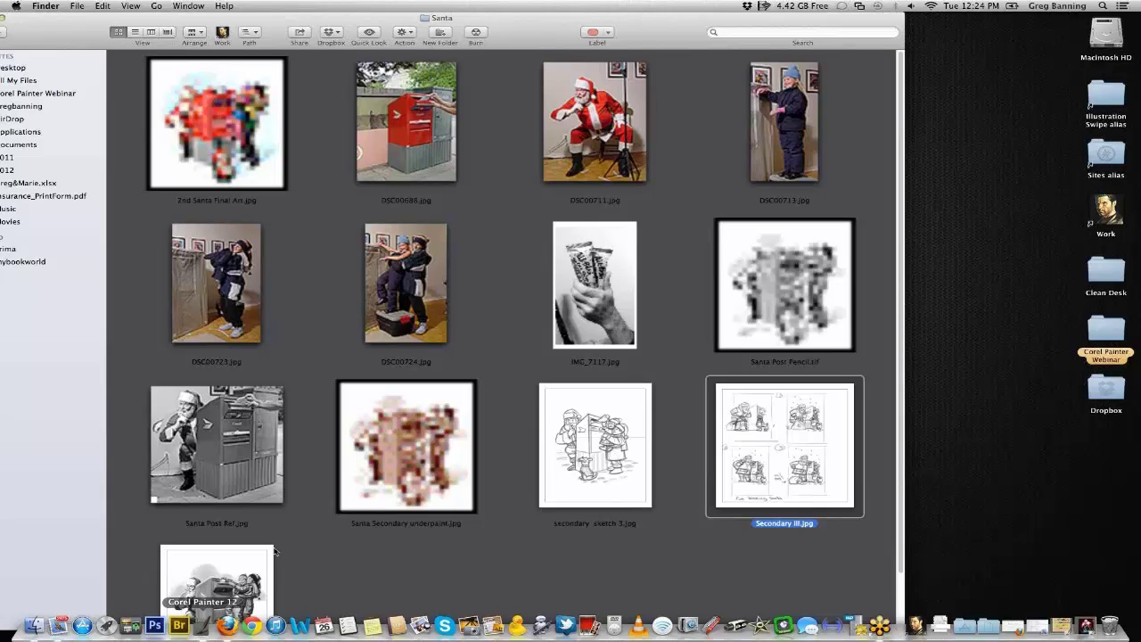
Open the four-panel Santa sketch, Secondary Ill.jpg, in Painter from the Santa folder
{"action": "key", "text": "ctrl+Down"}
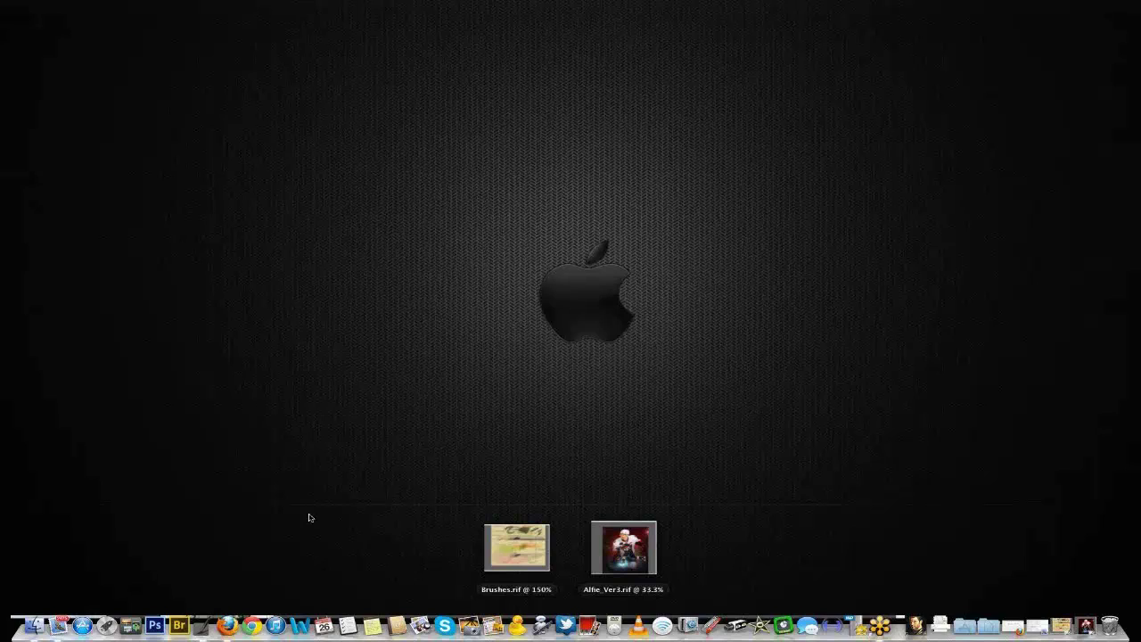
{"action": "left_click", "coordinate": [309, 517]}
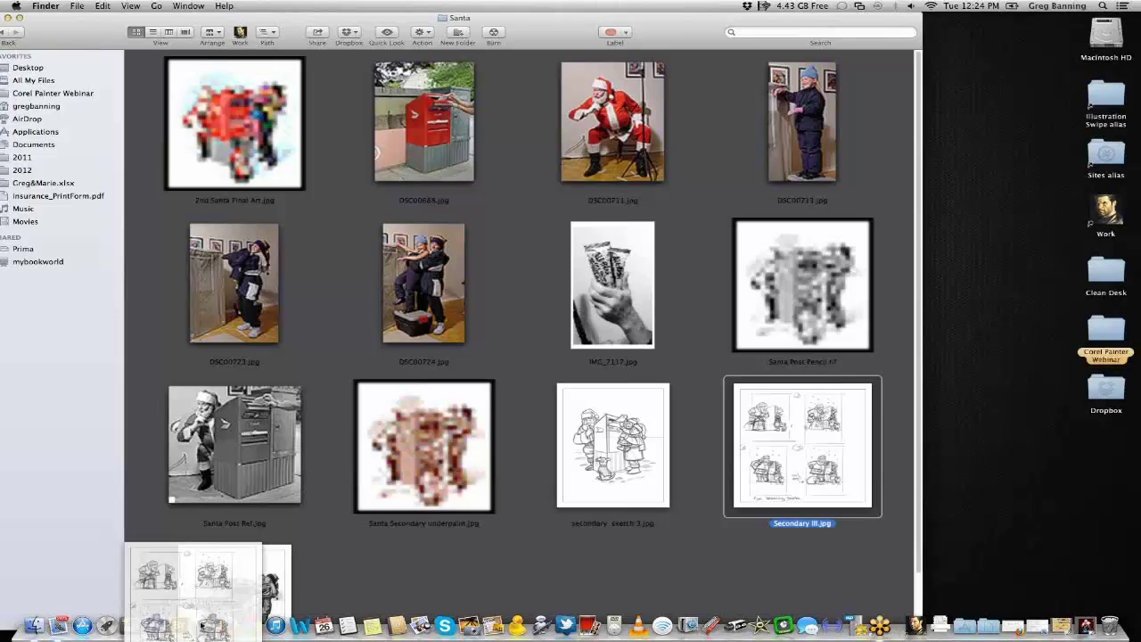
{"action": "left_click_drag", "start_coordinate": [203, 626], "coordinate": [203, 626]}
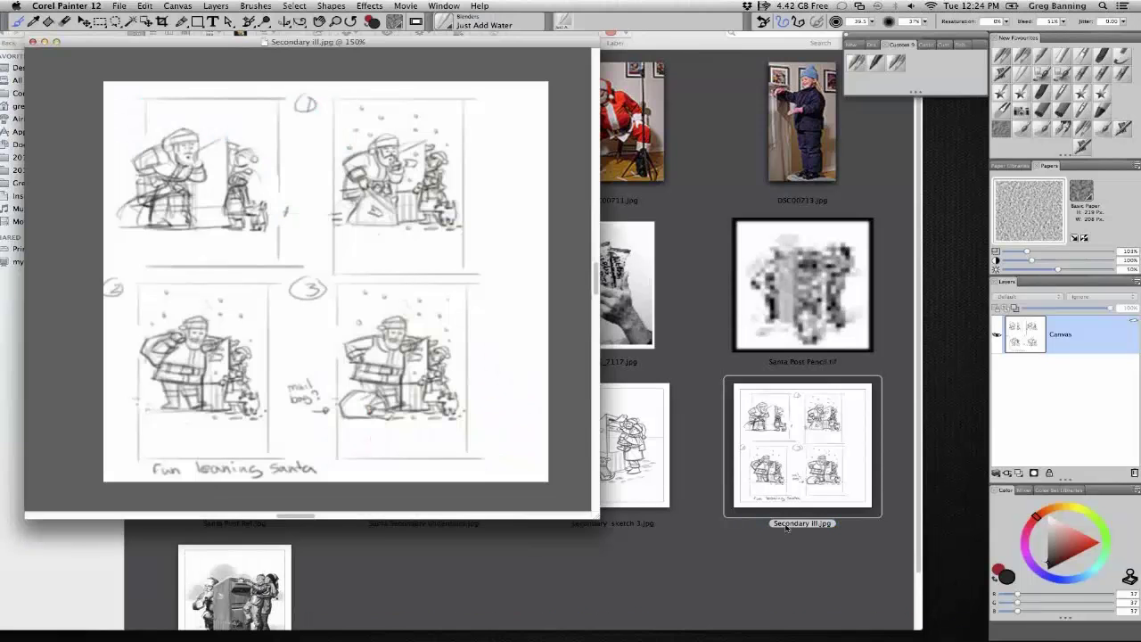
Drag secondary sketch 3.jpg from the Santa folder onto Painter's Dock icon
{"action": "left_click", "coordinate": [722, 566]}
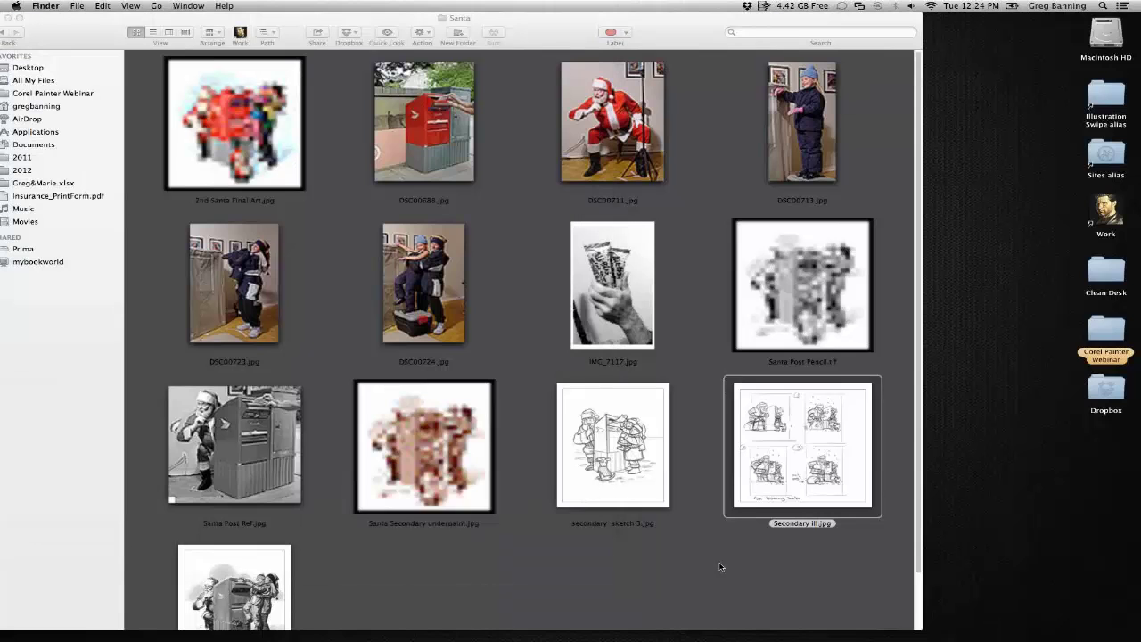
{"action": "mouse_move", "coordinate": [612, 434]}
{"action": "left_mouse_down"}
{"action": "mouse_move", "coordinate": [392, 519]}
{"action": "mouse_move", "coordinate": [577, 434]}
{"action": "left_mouse_up"}
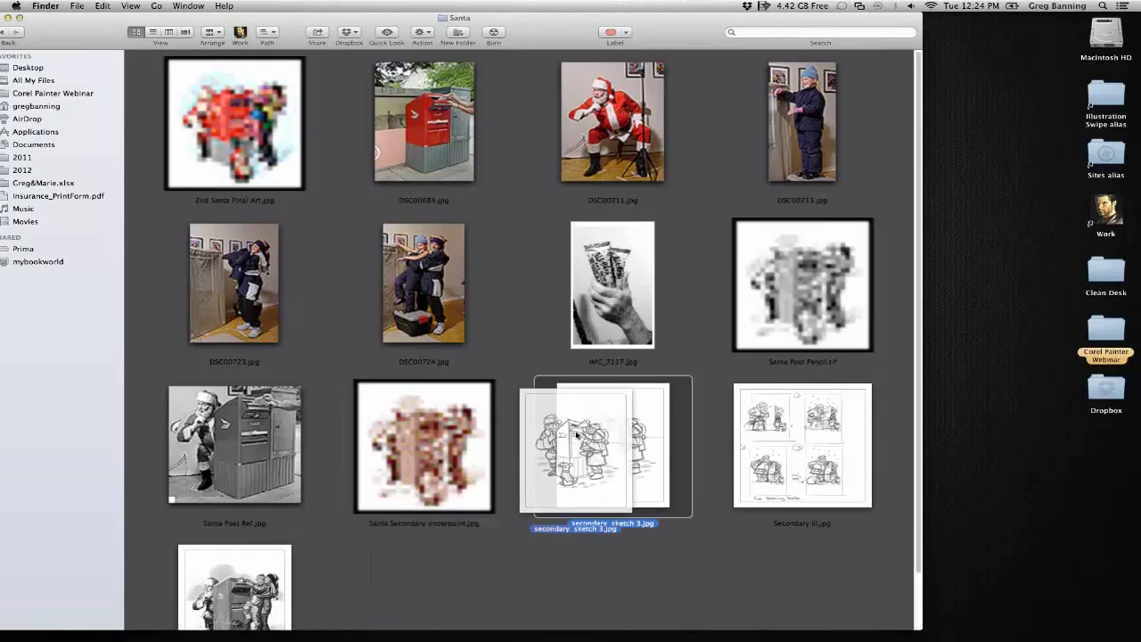
{"action": "left_click_drag", "start_coordinate": [576, 434], "coordinate": [277, 633]}
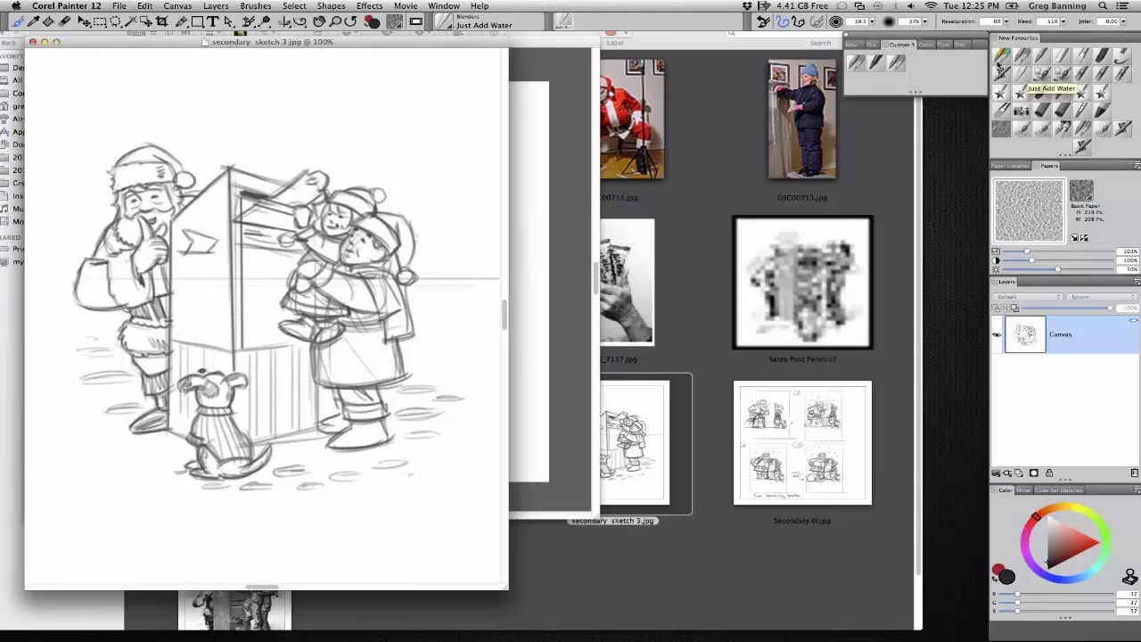
Scribble zigzags, border lines and hatching on the sketch with the GB Sketching Pencil
{"action": "left_click", "coordinate": [1000, 66]}
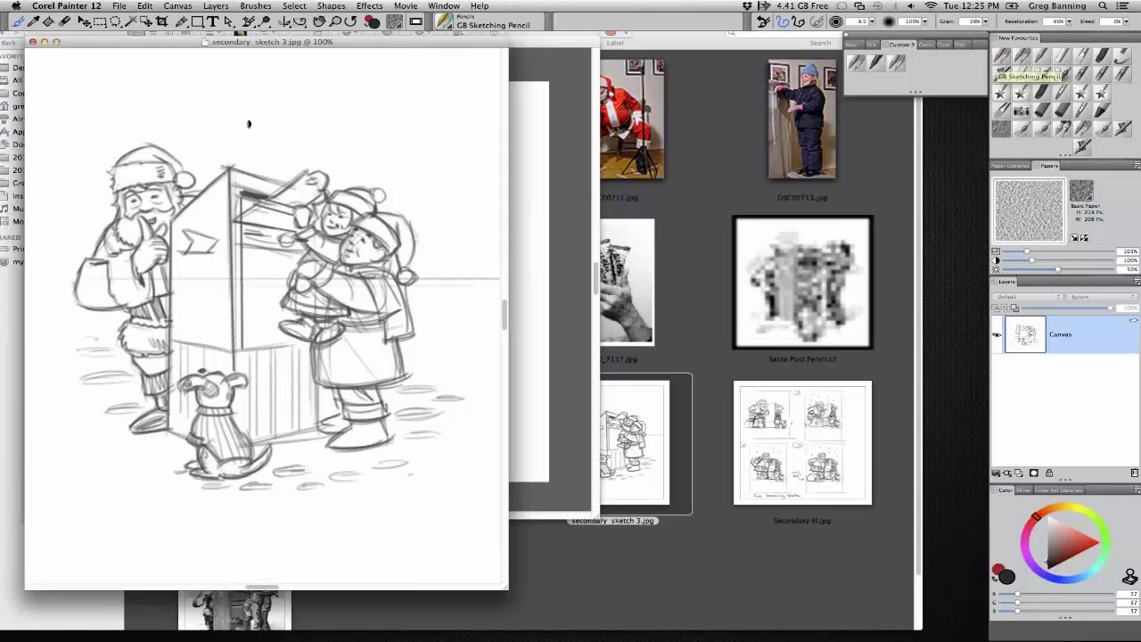
{"action": "mouse_move", "coordinate": [99, 94]}
{"action": "left_mouse_down"}
{"action": "mouse_move", "coordinate": [158, 69]}
{"action": "mouse_move", "coordinate": [237, 84]}
{"action": "mouse_move", "coordinate": [242, 97]}
{"action": "mouse_move", "coordinate": [308, 81]}
{"action": "mouse_move", "coordinate": [265, 92]}
{"action": "left_mouse_up"}
{"action": "mouse_move", "coordinate": [362, 72]}
{"action": "left_mouse_down"}
{"action": "mouse_move", "coordinate": [331, 101]}
{"action": "mouse_move", "coordinate": [463, 76]}
{"action": "left_mouse_up"}
{"action": "left_click_drag", "start_coordinate": [74, 139], "coordinate": [74, 581]}
{"action": "left_click_drag", "start_coordinate": [446, 116], "coordinate": [446, 583]}
{"action": "left_click_drag", "start_coordinate": [39, 560], "coordinate": [431, 564]}
{"action": "mouse_move", "coordinate": [64, 123]}
{"action": "left_mouse_down"}
{"action": "mouse_move", "coordinate": [60, 195]}
{"action": "mouse_move", "coordinate": [27, 240]}
{"action": "left_mouse_up"}
{"action": "mouse_move", "coordinate": [473, 174]}
{"action": "left_mouse_down"}
{"action": "mouse_move", "coordinate": [432, 276]}
{"action": "mouse_move", "coordinate": [413, 420]}
{"action": "left_mouse_up"}
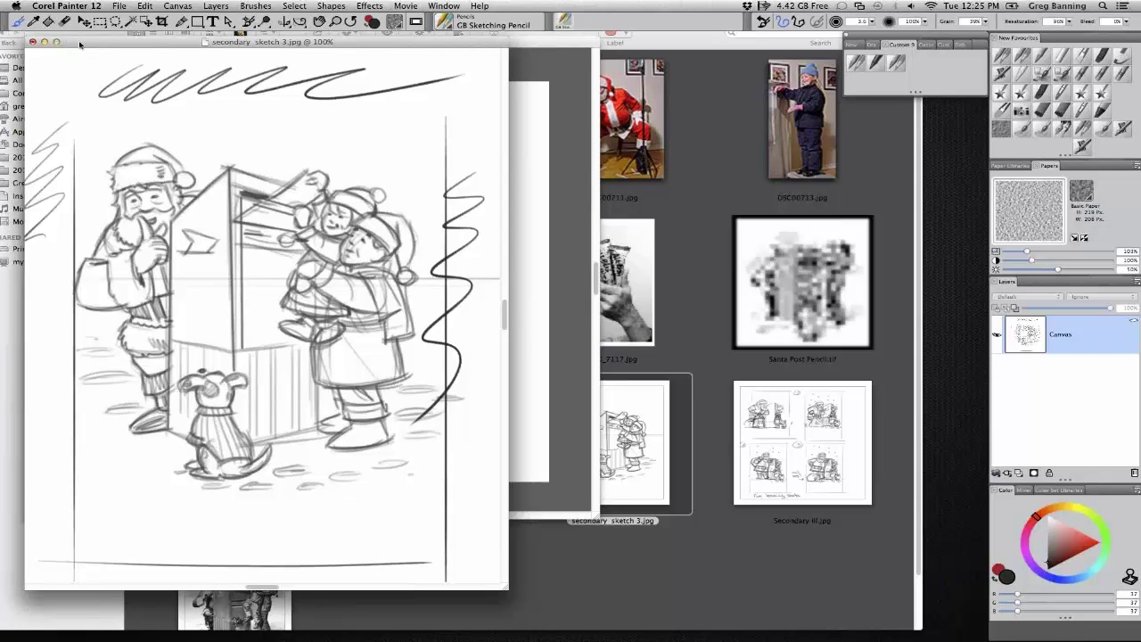
Reposition the sketch window, then close it choosing Don't Save
{"action": "left_click_drag", "start_coordinate": [80, 42], "coordinate": [82, 50]}
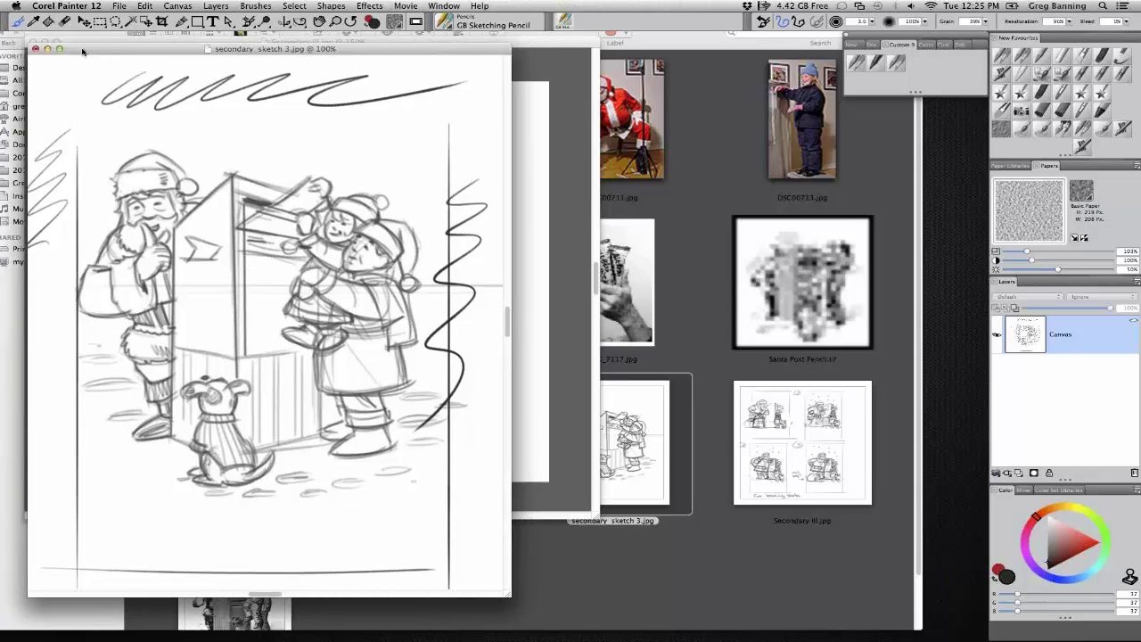
{"action": "left_click_drag", "start_coordinate": [82, 51], "coordinate": [108, 86]}
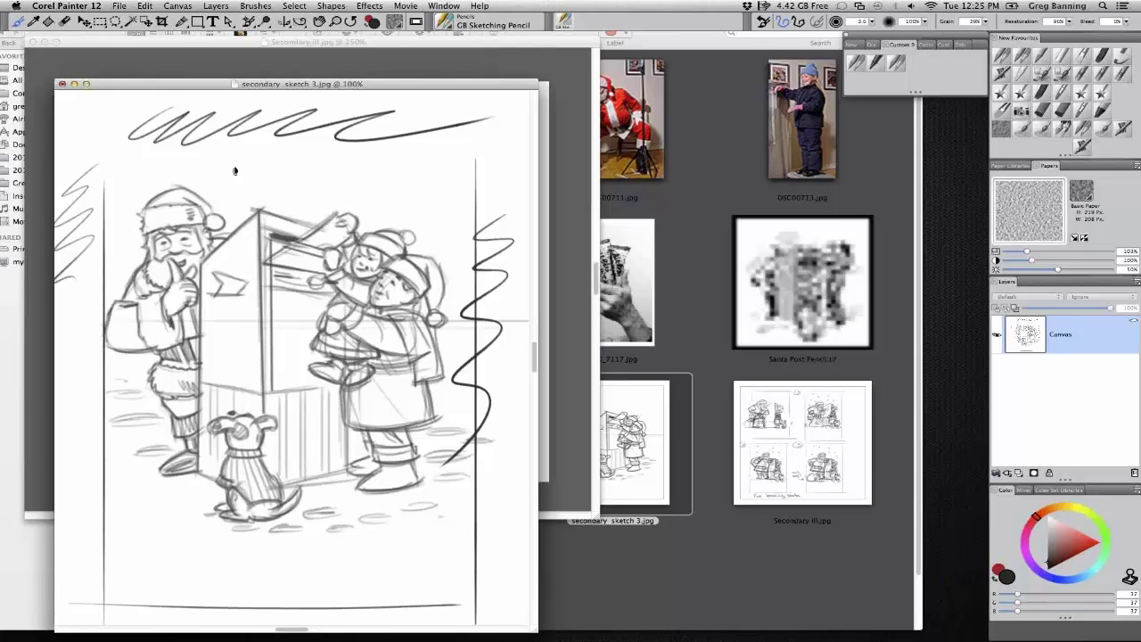
{"action": "left_click_drag", "start_coordinate": [235, 84], "coordinate": [218, 45]}
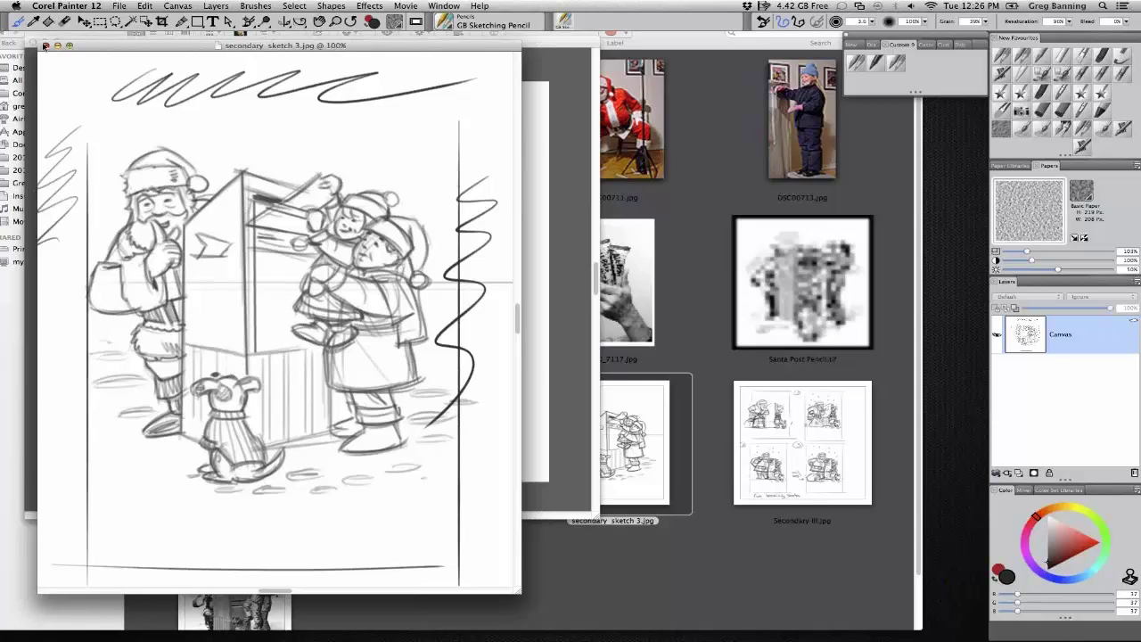
{"action": "left_click", "coordinate": [45, 45]}
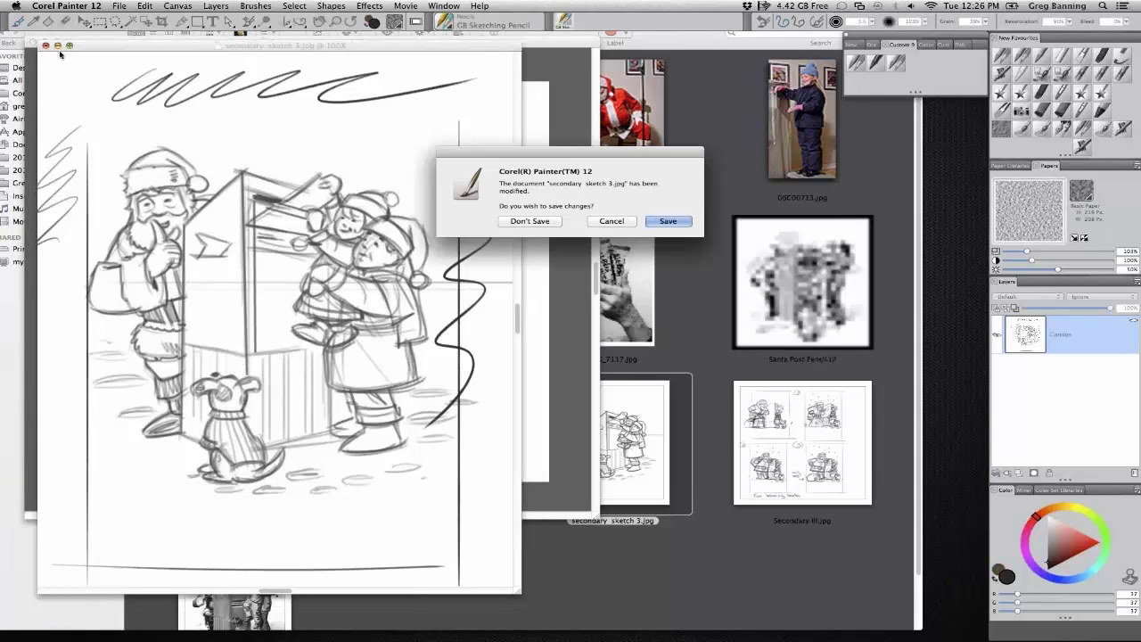
{"action": "left_click", "coordinate": [557, 221]}
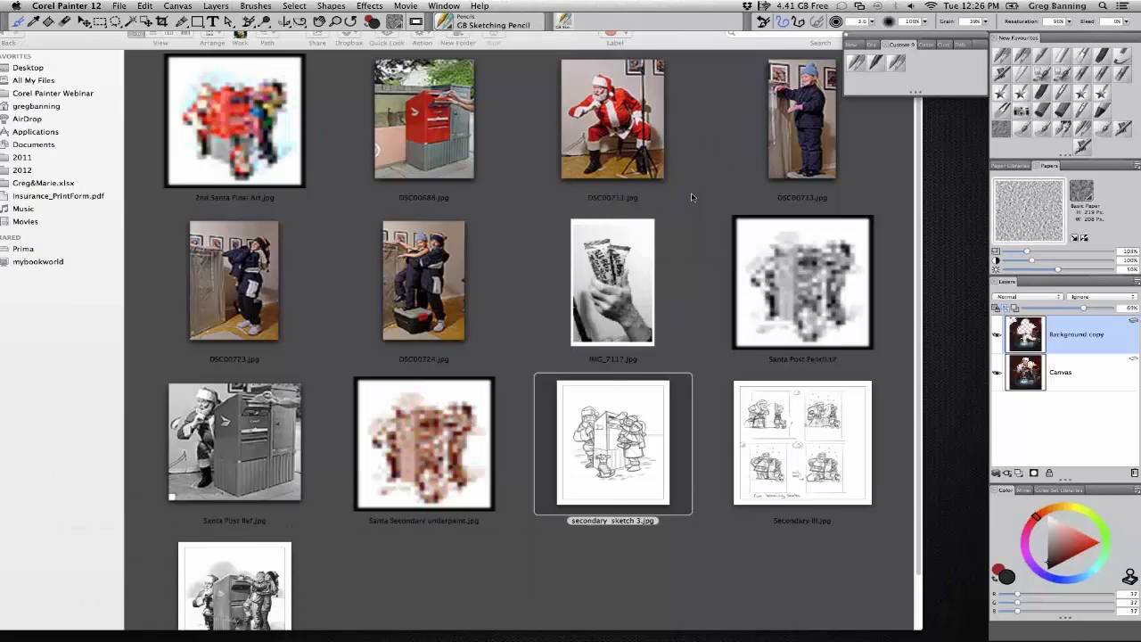
Drag DSC00711.jpg from Finder's Santa folder onto Painter's Dock icon to open it
{"action": "key", "text": "super+h"}
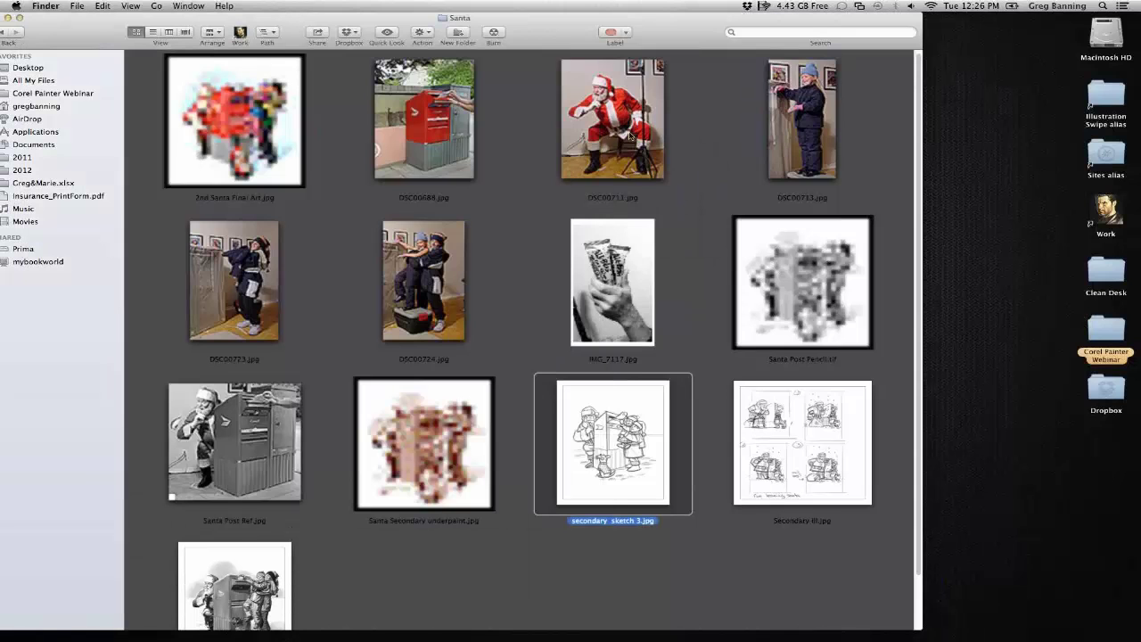
{"action": "left_click", "coordinate": [626, 138]}
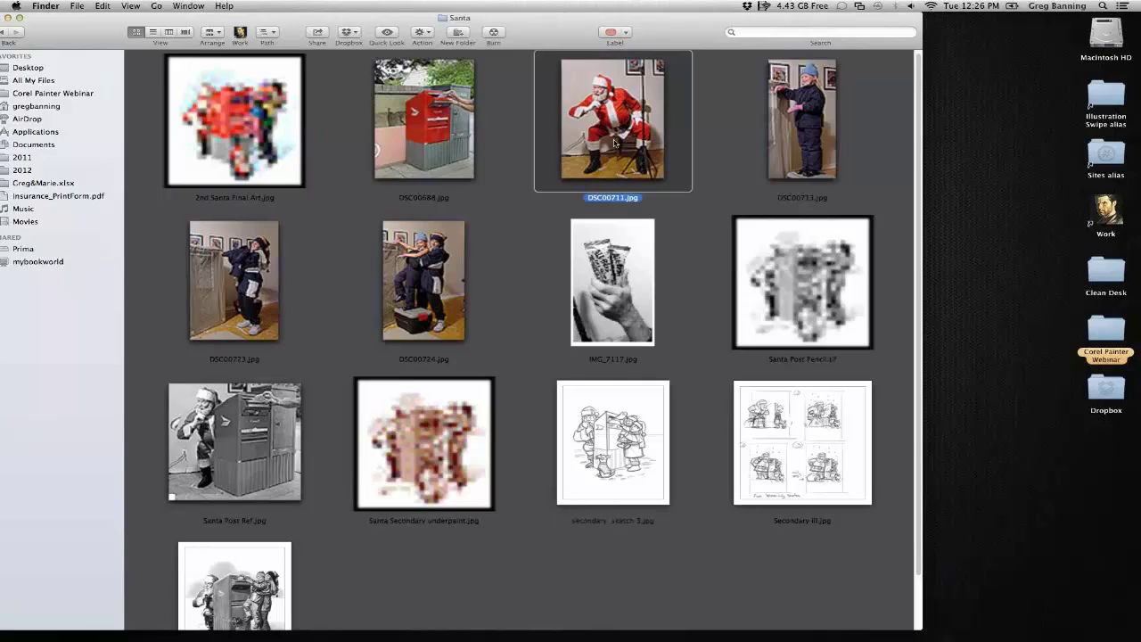
{"action": "left_click_drag", "start_coordinate": [613, 142], "coordinate": [299, 563]}
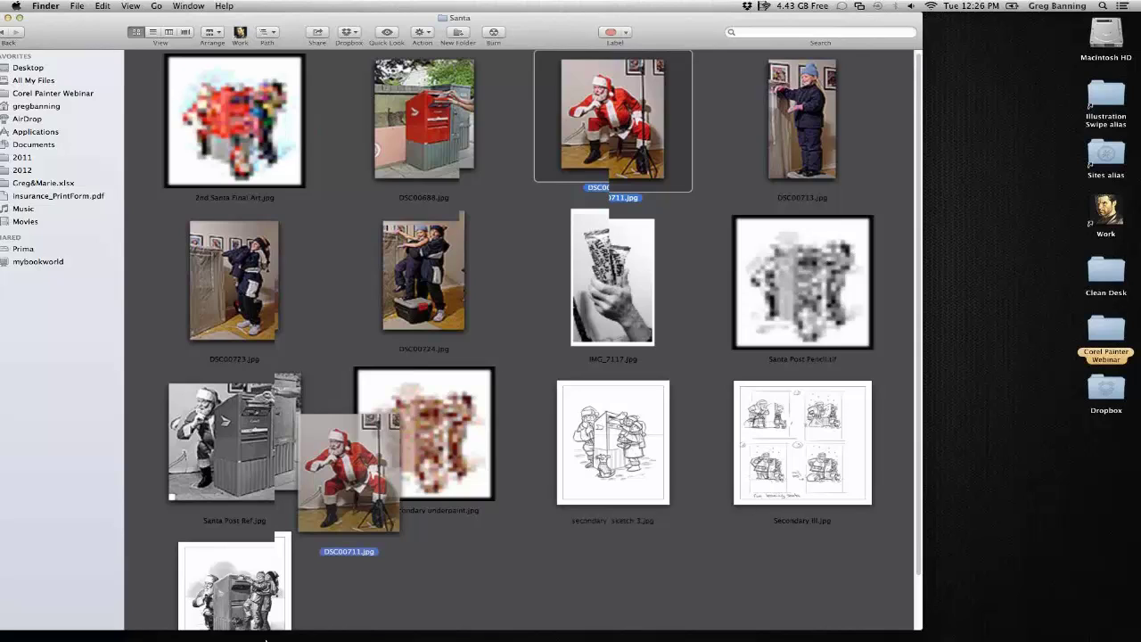
{"action": "left_click_drag", "start_coordinate": [265, 638], "coordinate": [169, 638]}
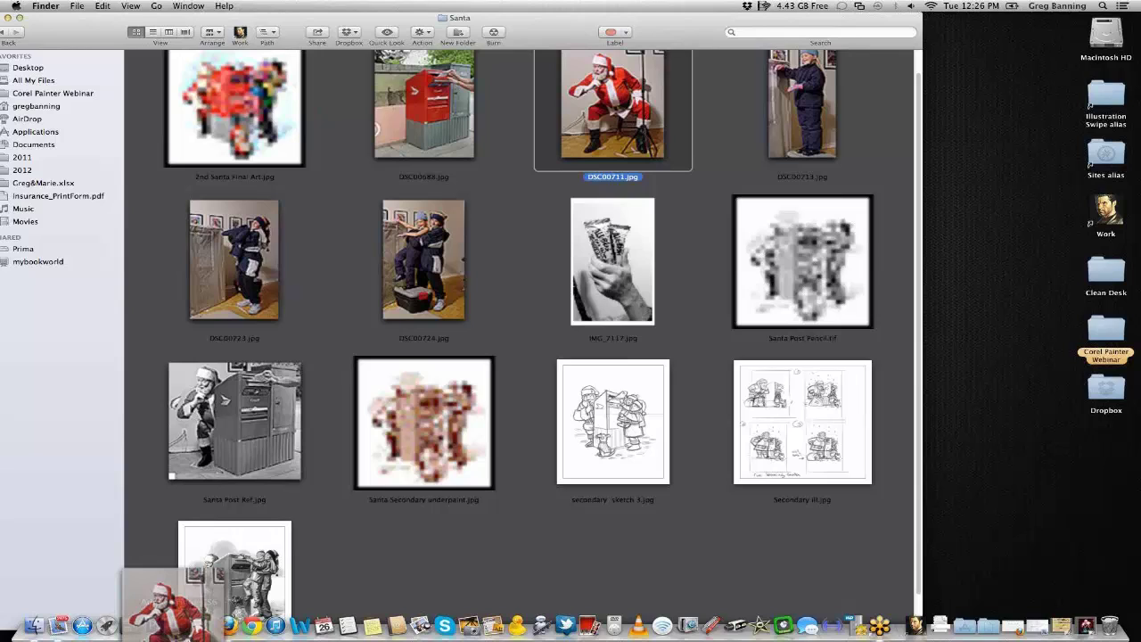
{"action": "left_click_drag", "start_coordinate": [170, 628], "coordinate": [169, 628]}
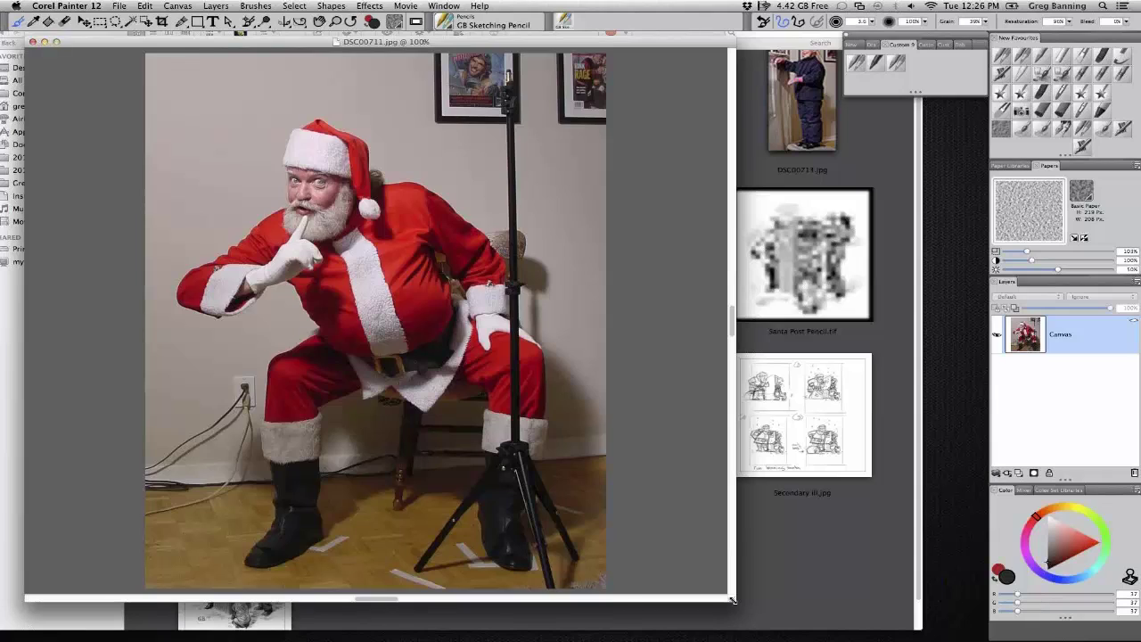
Narrow and move the DSC00711.jpg Santa photo window, then close it
{"action": "left_click_drag", "start_coordinate": [732, 600], "coordinate": [729, 601]}
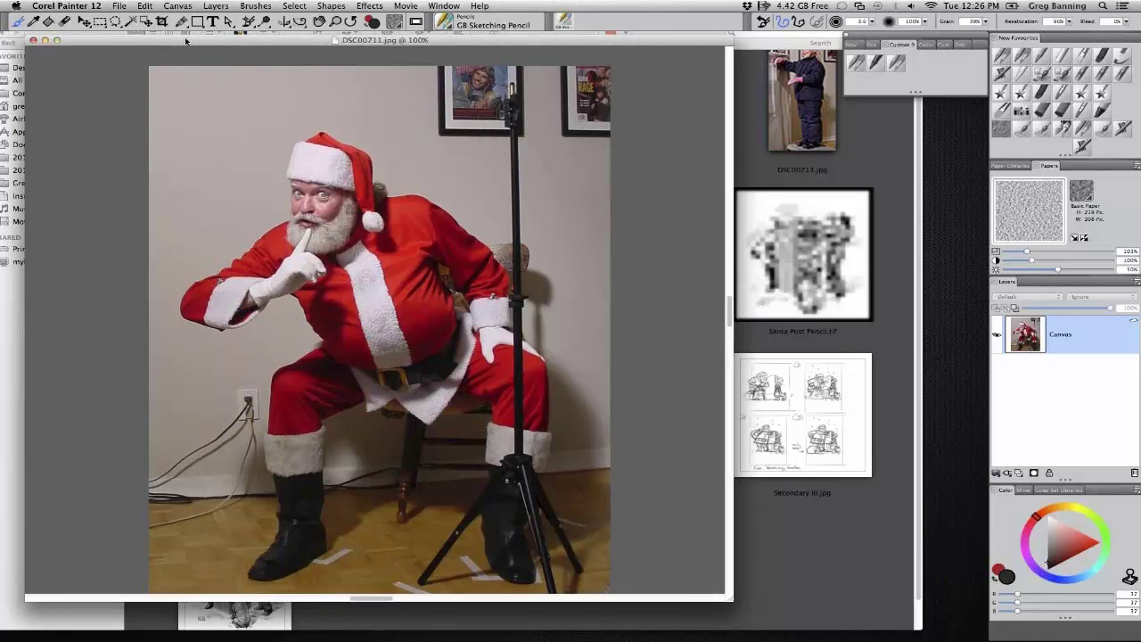
{"action": "left_click_drag", "start_coordinate": [185, 40], "coordinate": [541, 154]}
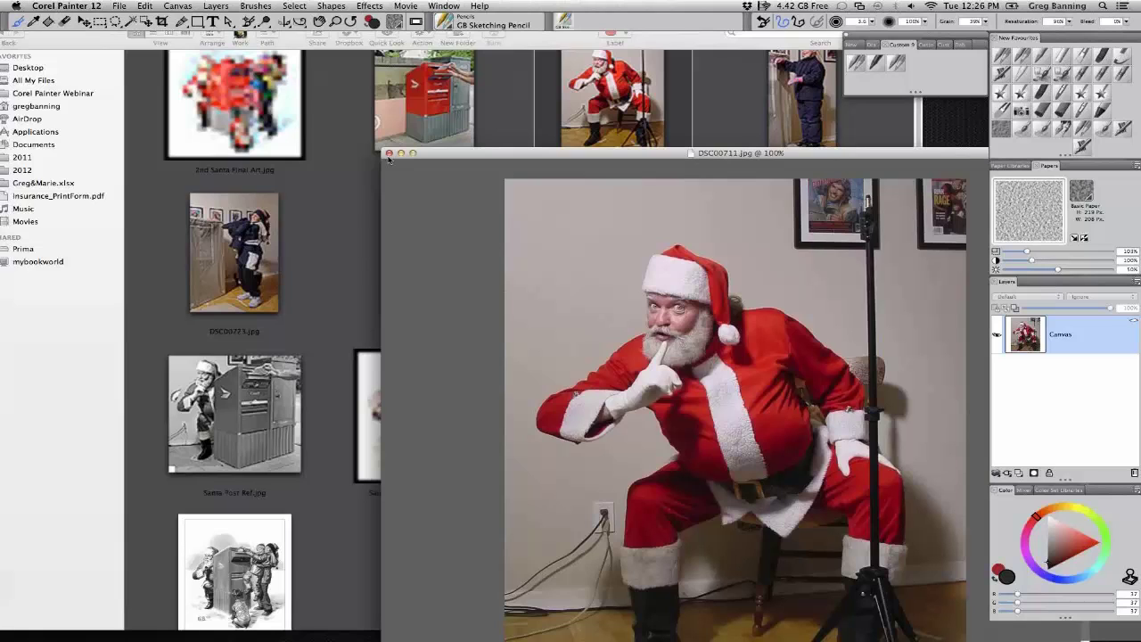
{"action": "left_click", "coordinate": [389, 155]}
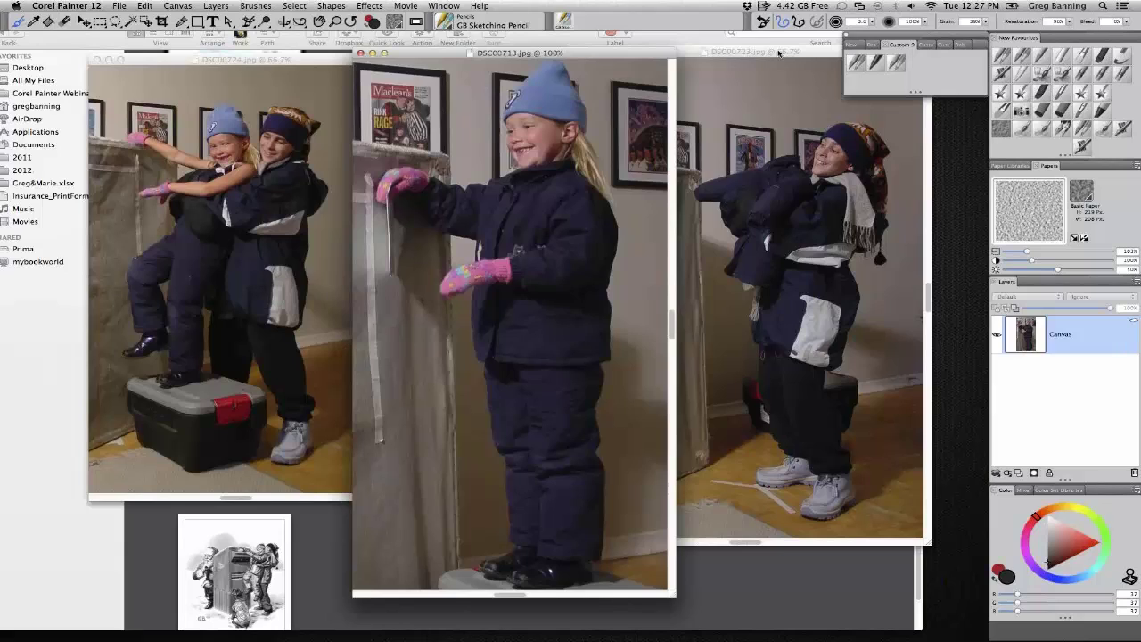
Line up the DSC00723.jpg and DSC00724.jpg windows side by side, then switch to Finder and back
{"action": "left_click_drag", "start_coordinate": [778, 52], "coordinate": [827, 60]}
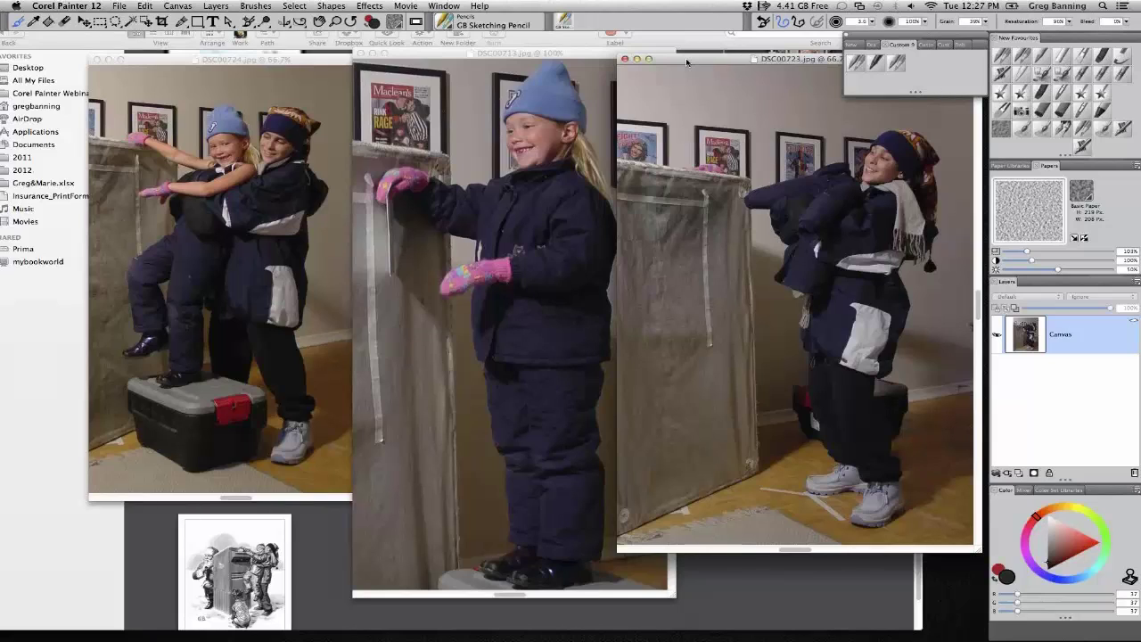
{"action": "left_click", "coordinate": [312, 60]}
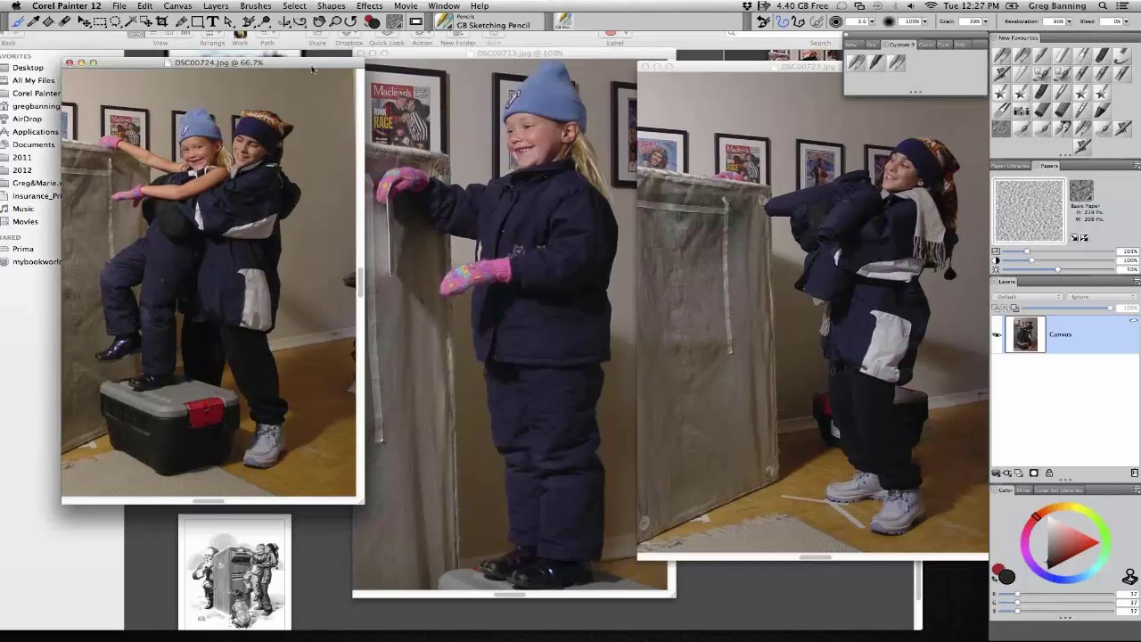
{"action": "left_click_drag", "start_coordinate": [312, 69], "coordinate": [336, 83]}
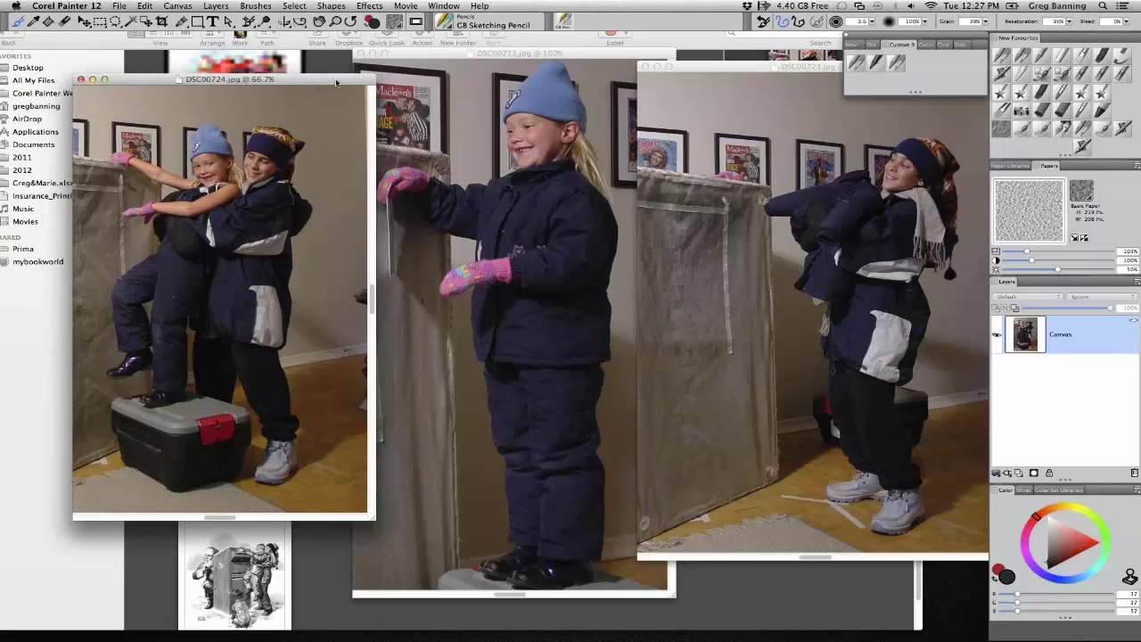
{"action": "left_click_drag", "start_coordinate": [336, 83], "coordinate": [375, 80]}
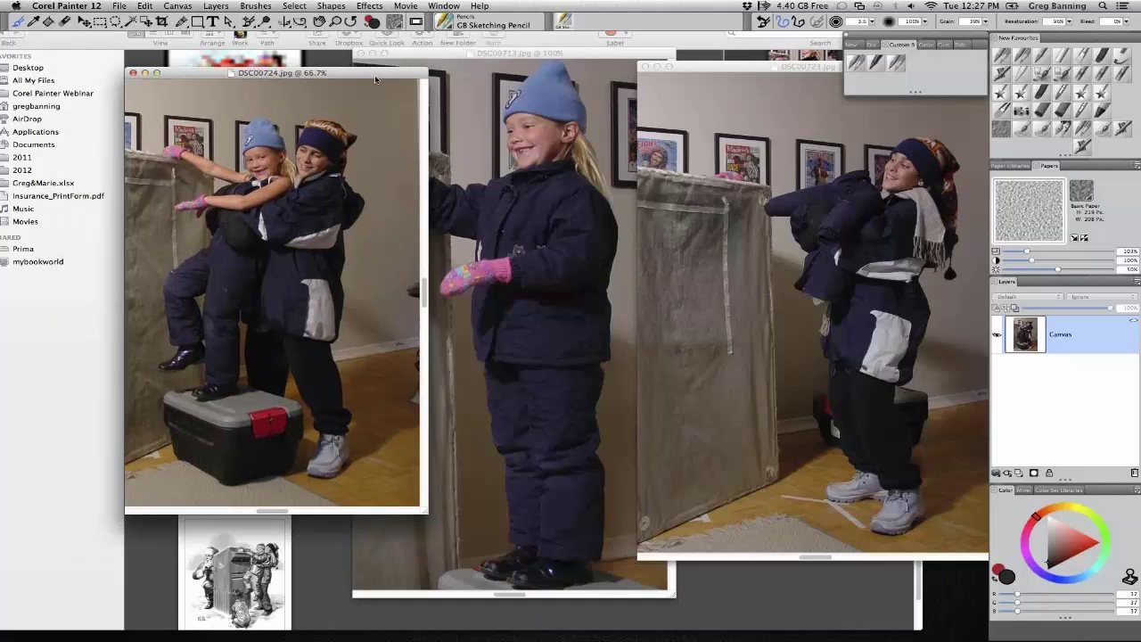
{"action": "left_click", "coordinate": [345, 533]}
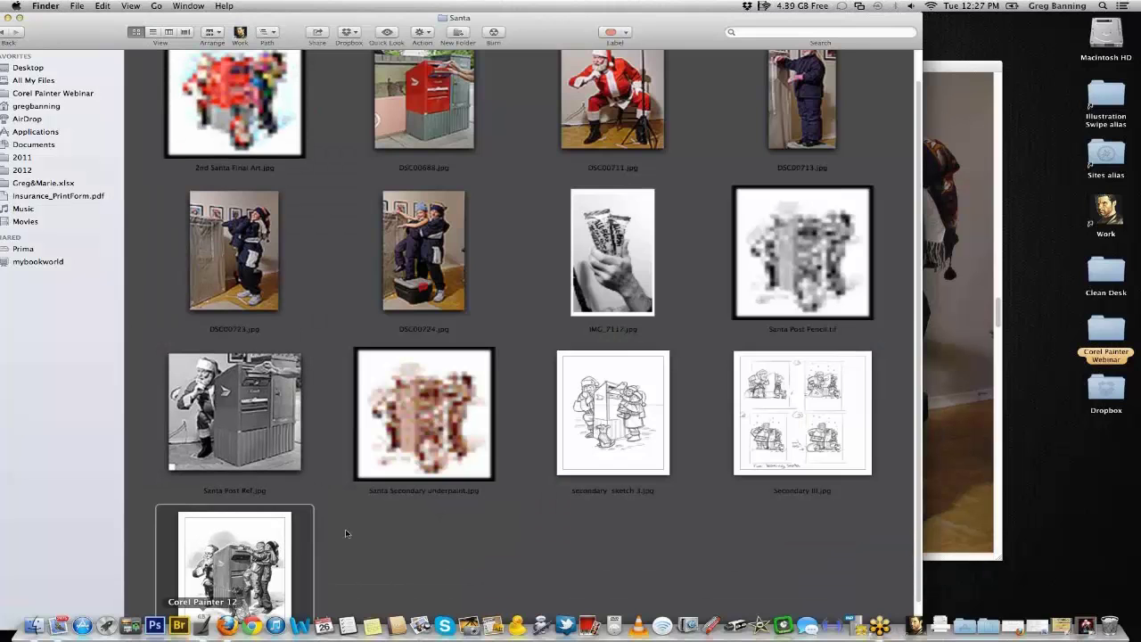
{"action": "key", "text": "super+Tab"}
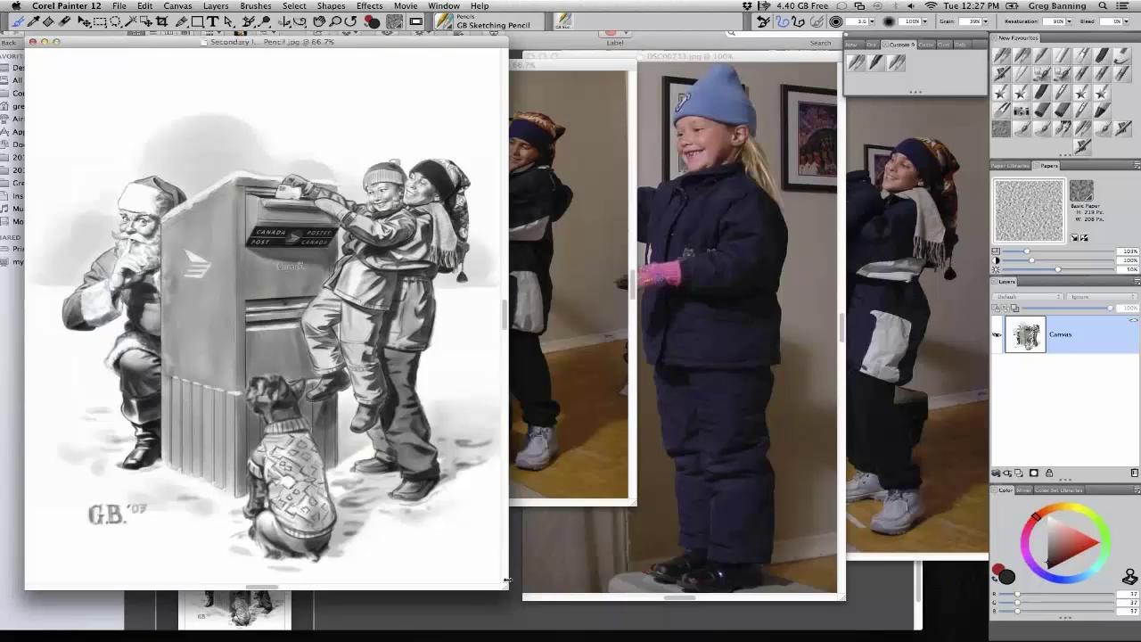
Zoom into Santa and the mailbox in the pencil illustration
{"action": "key", "text": "super+plus"}
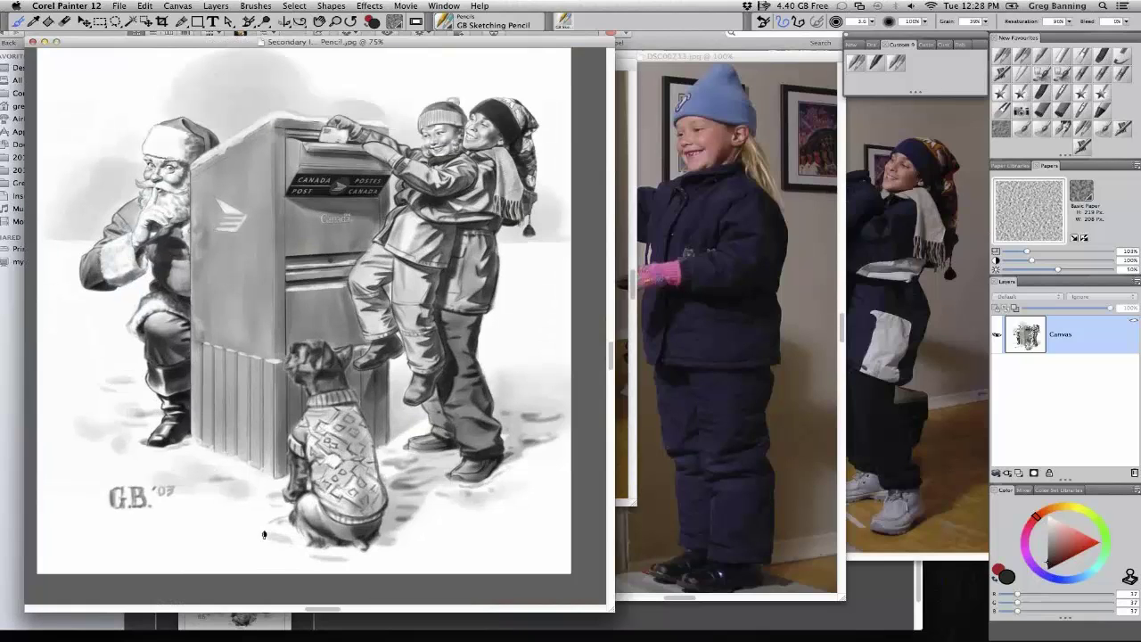
{"action": "left_click", "coordinate": [179, 199]}
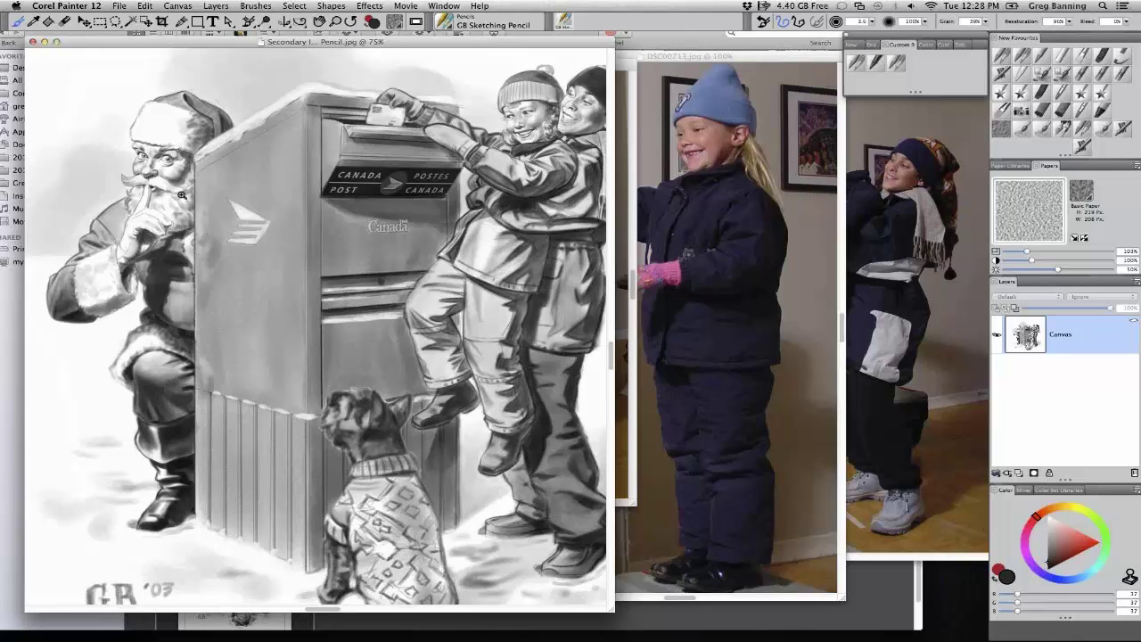
{"action": "left_click", "coordinate": [289, 212]}
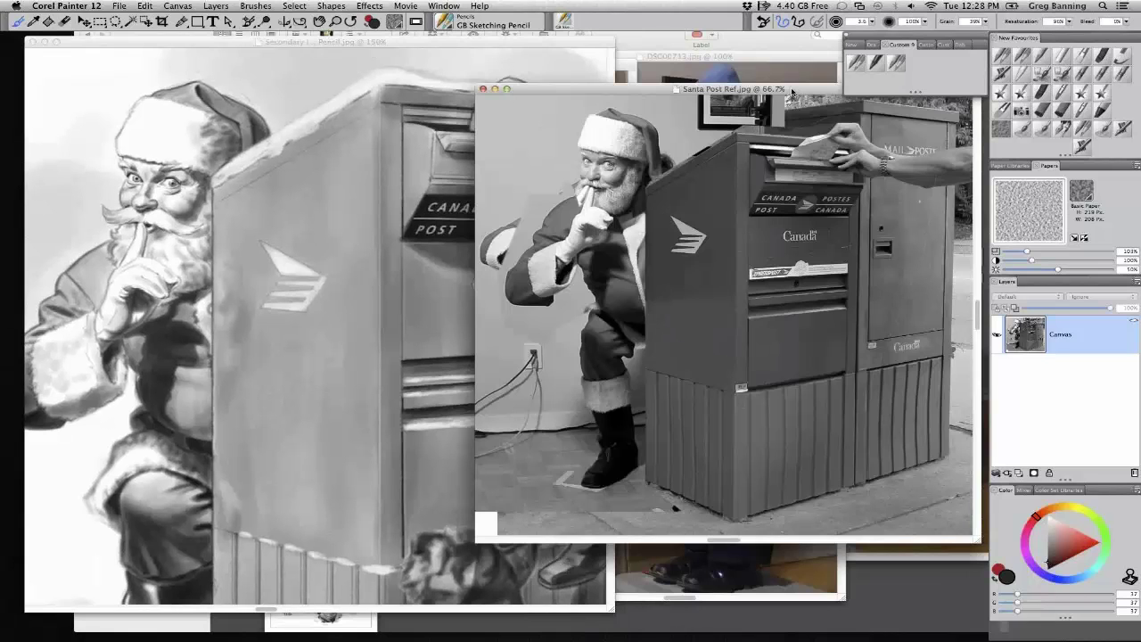
Show the pencil illustration at 100%, then bring Santa Post Ref.jpg forward and shift it left
{"action": "left_click_drag", "start_coordinate": [792, 92], "coordinate": [786, 105]}
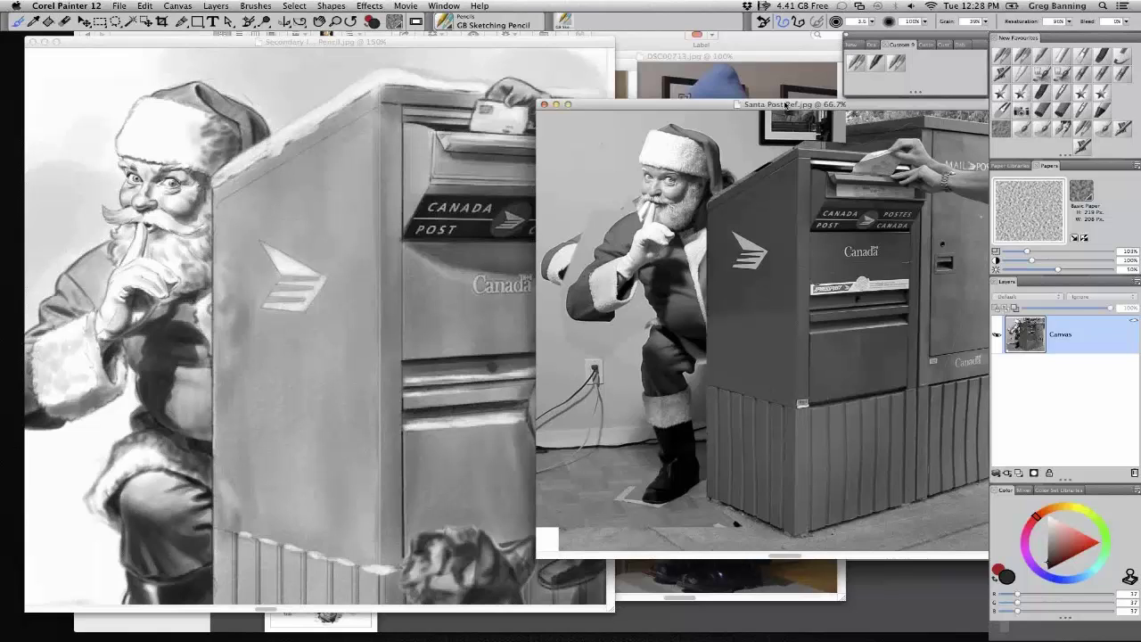
{"action": "left_click_drag", "start_coordinate": [326, 411], "coordinate": [374, 401]}
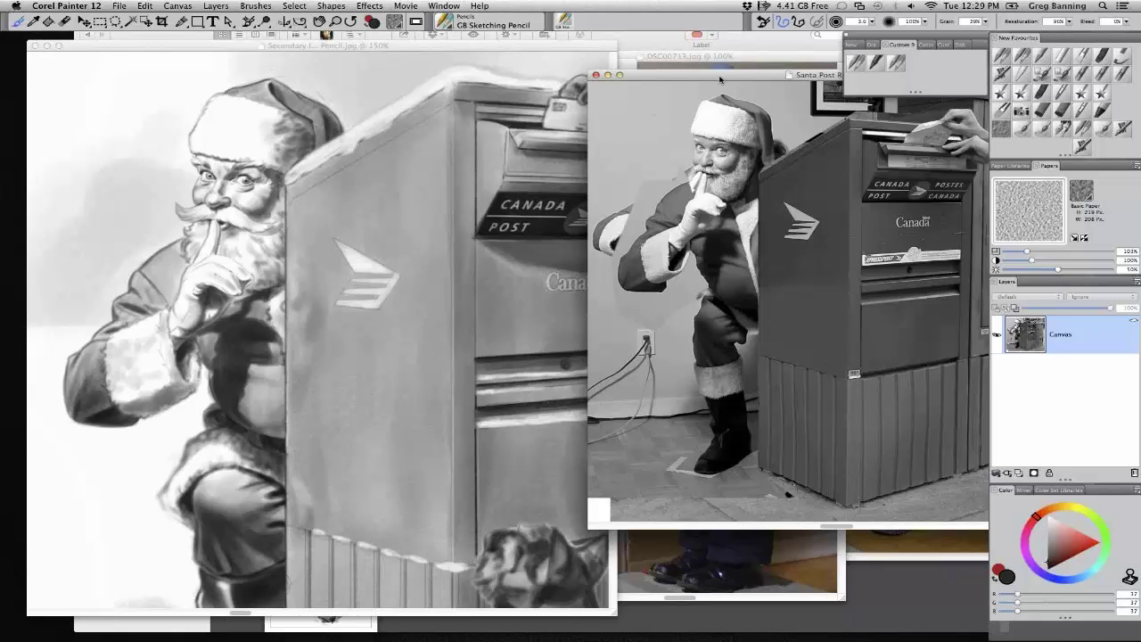
{"action": "left_click", "coordinate": [493, 360]}
{"action": "key", "text": "super+0"}
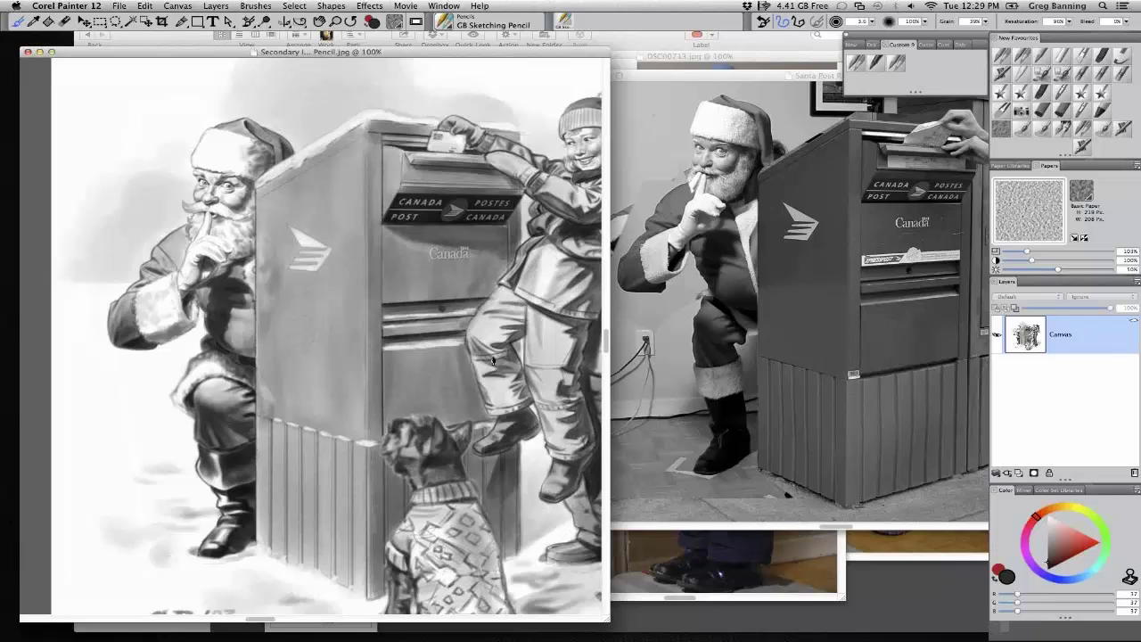
{"action": "scroll", "coordinate": [493, 359], "scroll_direction": "right", "scroll_amount": 5}
{"action": "scroll", "coordinate": [493, 359], "scroll_direction": "down", "scroll_amount": 1}
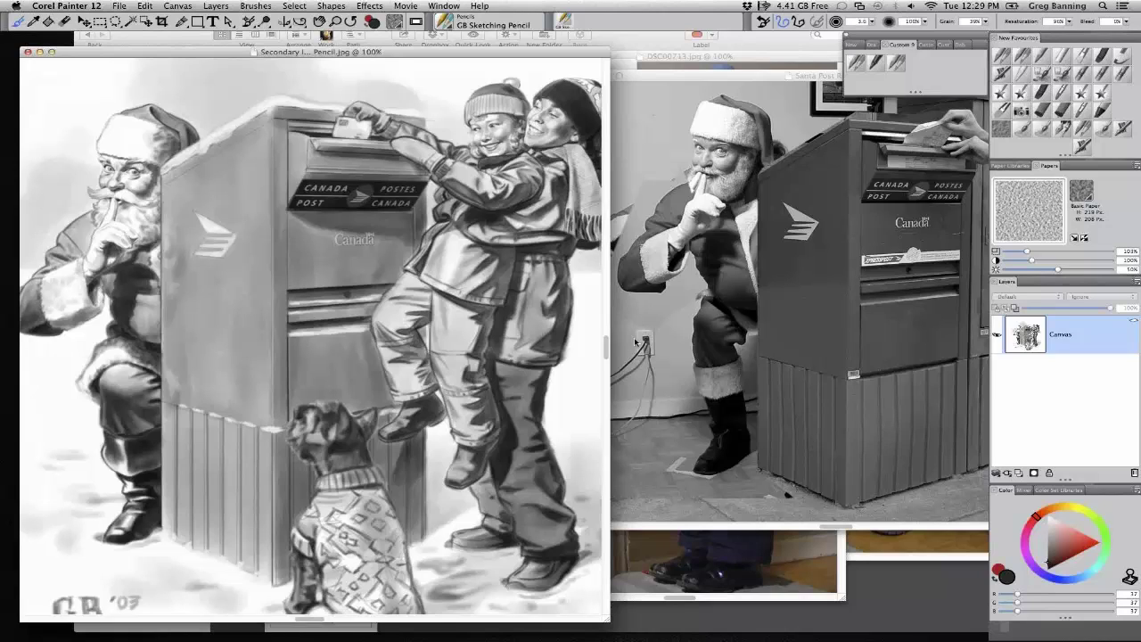
{"action": "left_click", "coordinate": [637, 341]}
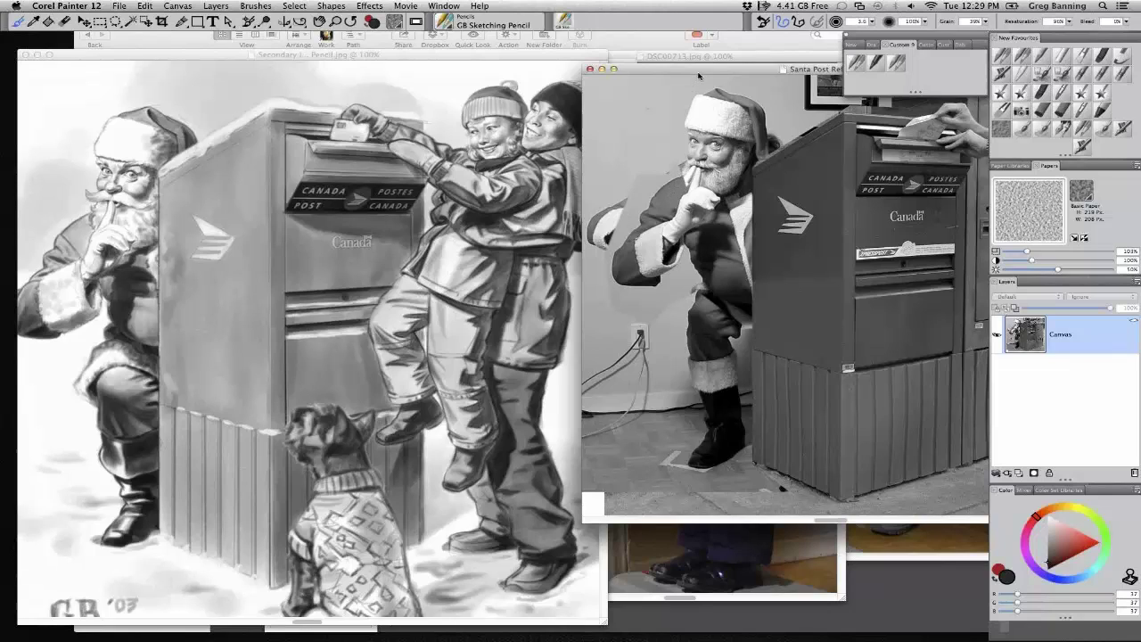
{"action": "left_click_drag", "start_coordinate": [699, 76], "coordinate": [700, 73]}
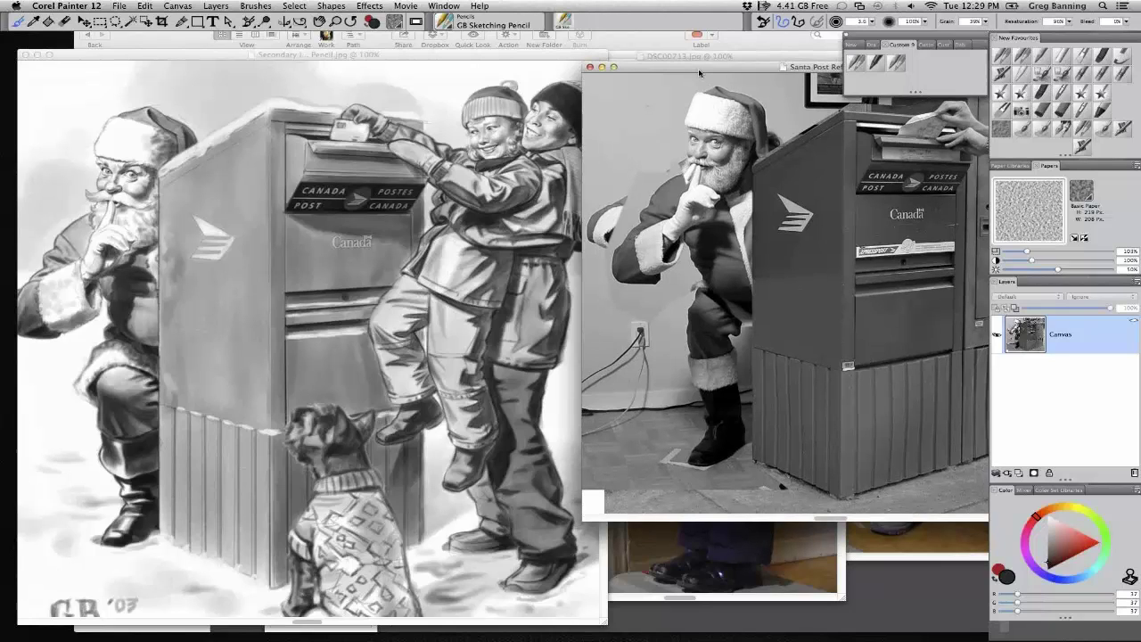
{"action": "left_click_drag", "start_coordinate": [700, 73], "coordinate": [577, 79]}
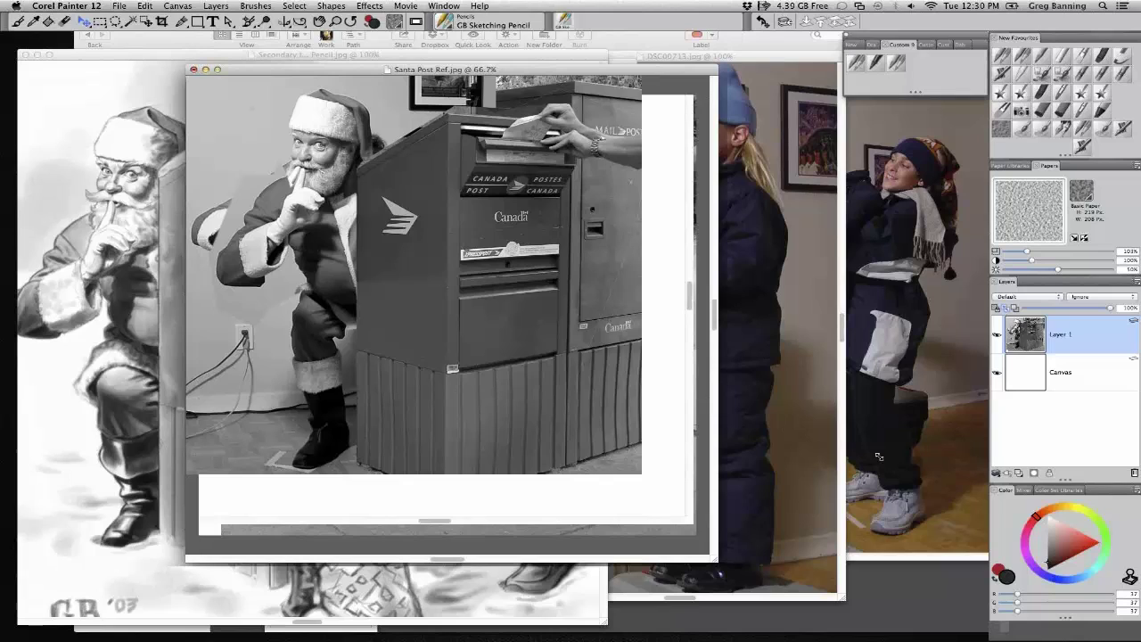
Set the photo layer to Multiply, fade it, choose black Cover Pencil and target the Canvas
{"action": "left_click", "coordinate": [1030, 296]}
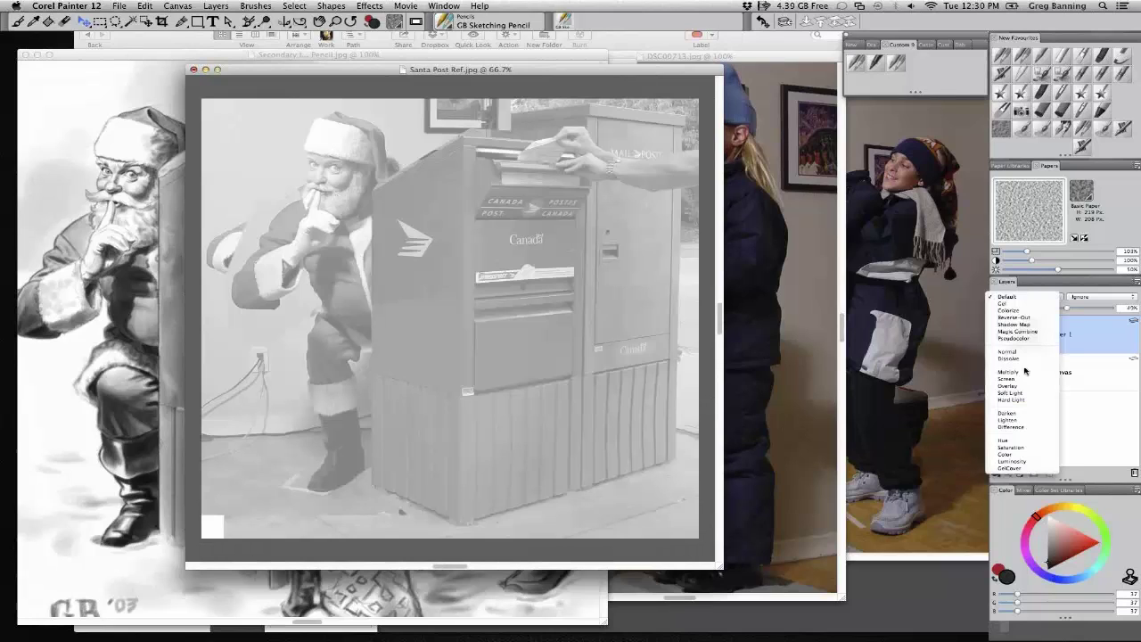
{"action": "left_click", "coordinate": [1025, 372]}
{"action": "left_click", "coordinate": [1067, 561]}
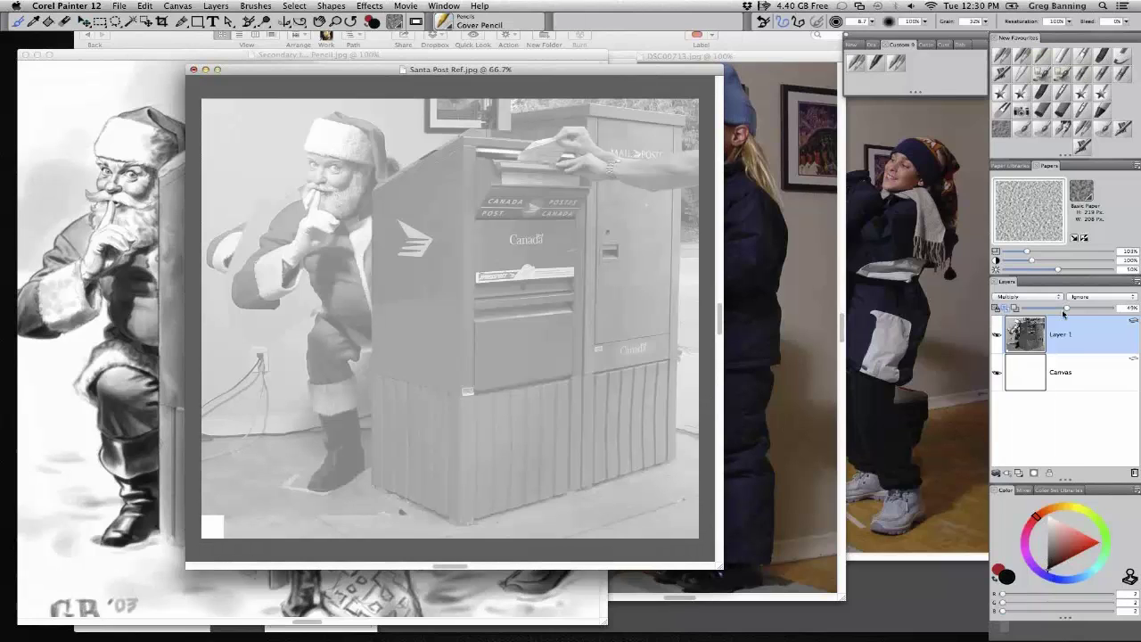
{"action": "left_click_drag", "start_coordinate": [1064, 309], "coordinate": [1050, 308]}
{"action": "left_click", "coordinate": [1061, 372]}
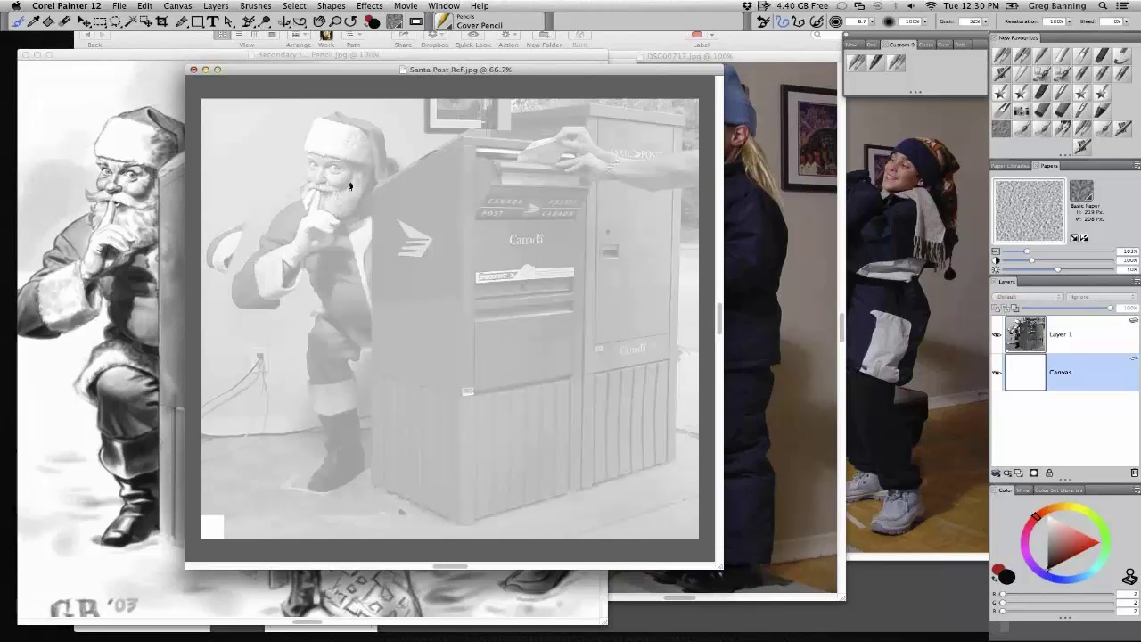
Zoom into Santa's face and trace his curled mustache and hat top
{"action": "left_click", "coordinate": [304, 195]}
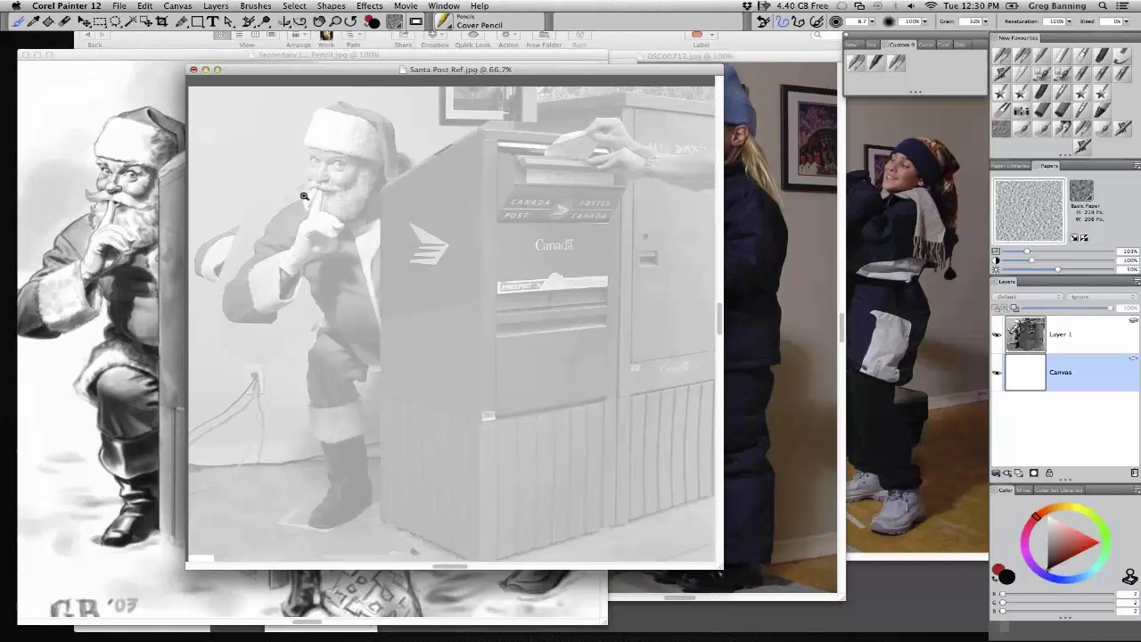
{"action": "left_click", "coordinate": [303, 195]}
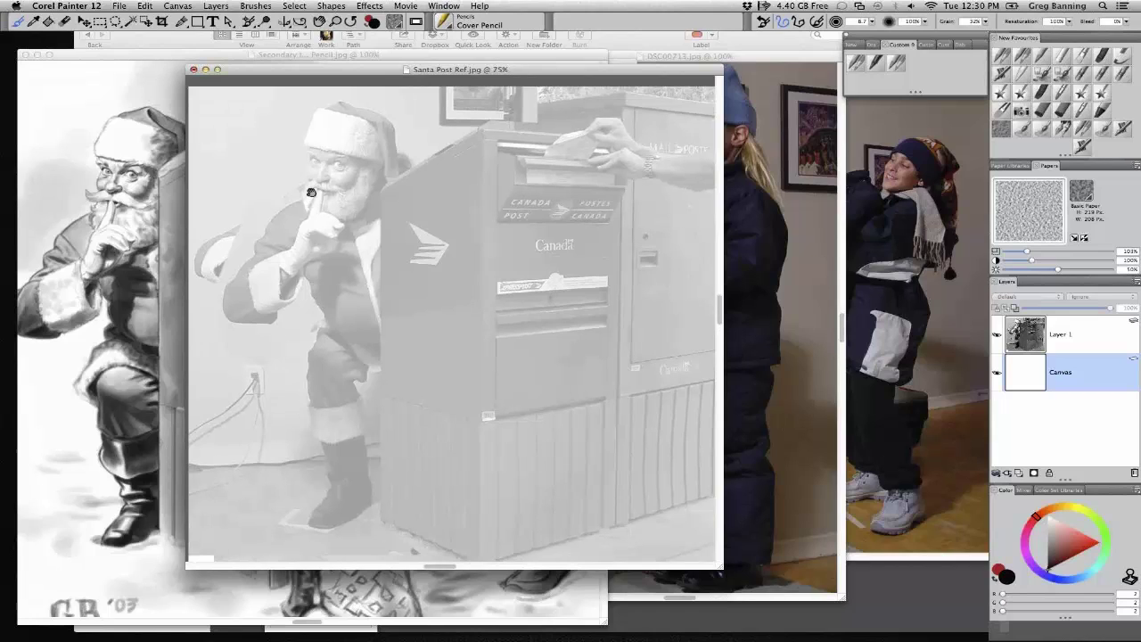
{"action": "left_click", "coordinate": [311, 192]}
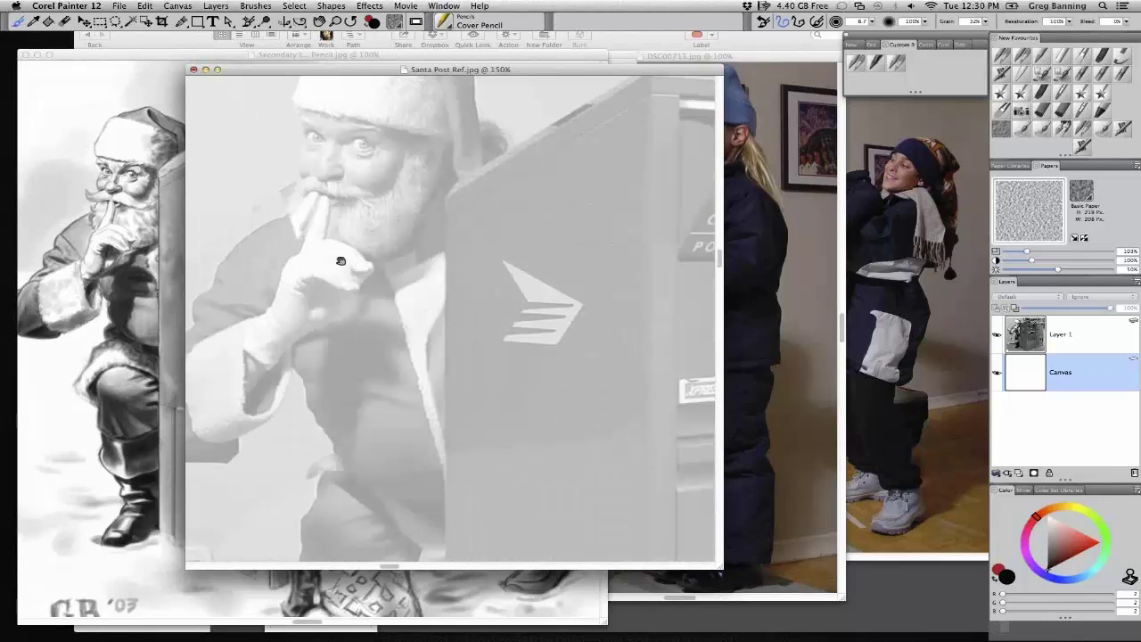
{"action": "left_click", "coordinate": [358, 194]}
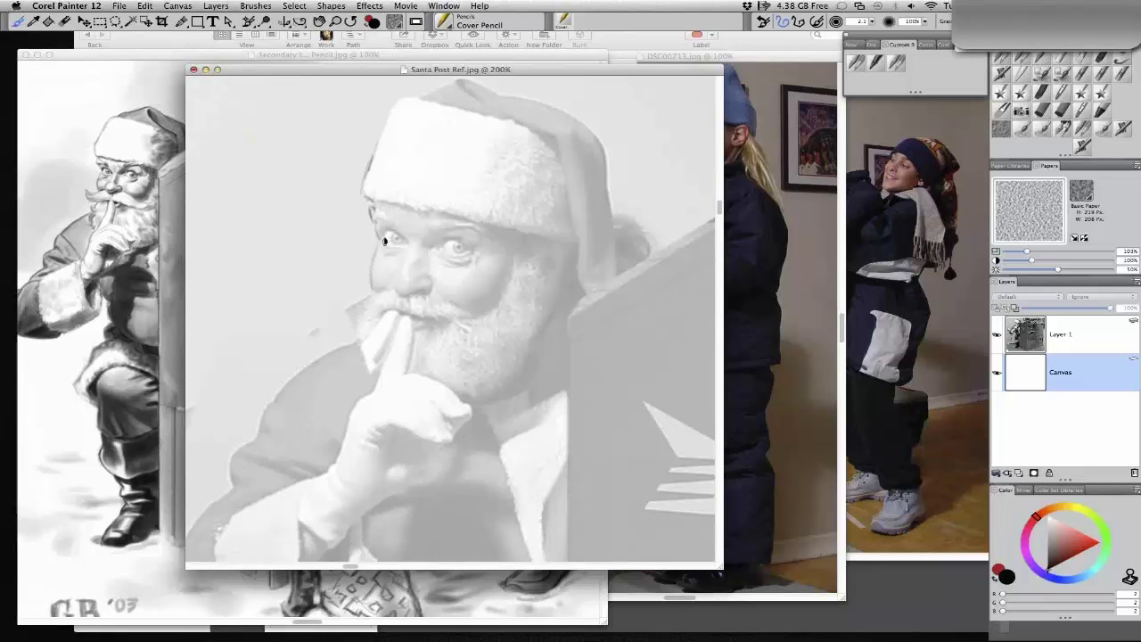
{"action": "mouse_move", "coordinate": [380, 299]}
{"action": "left_mouse_down"}
{"action": "mouse_move", "coordinate": [345, 293]}
{"action": "mouse_move", "coordinate": [392, 312]}
{"action": "left_mouse_up"}
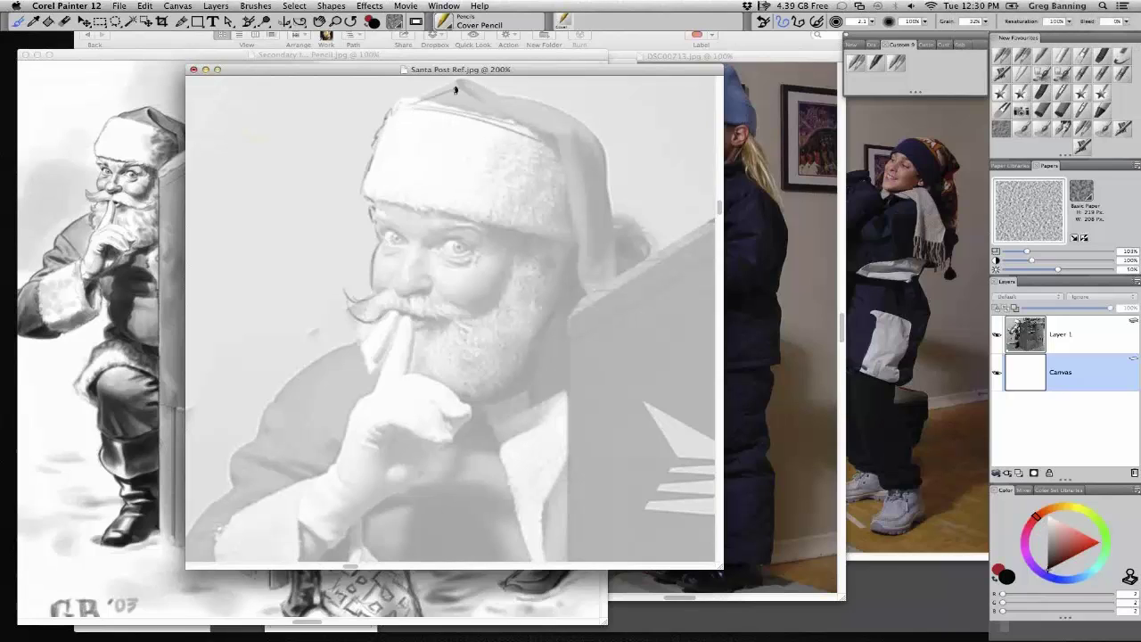
{"action": "mouse_move", "coordinate": [417, 107]}
{"action": "left_mouse_down"}
{"action": "mouse_move", "coordinate": [473, 84]}
{"action": "mouse_move", "coordinate": [575, 123]}
{"action": "mouse_move", "coordinate": [478, 93]}
{"action": "mouse_move", "coordinate": [546, 147]}
{"action": "mouse_move", "coordinate": [610, 164]}
{"action": "mouse_move", "coordinate": [600, 150]}
{"action": "mouse_move", "coordinate": [575, 229]}
{"action": "left_mouse_up"}
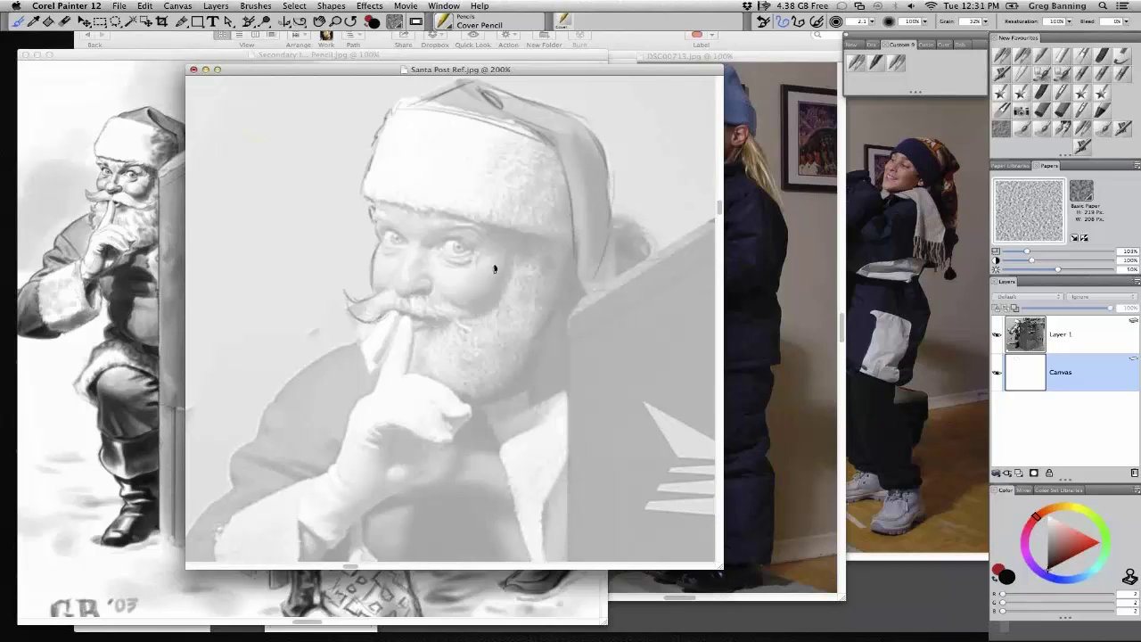
Hide the photo layer, undo a stray hat stroke, and move the reference window aside
{"action": "left_click", "coordinate": [997, 335]}
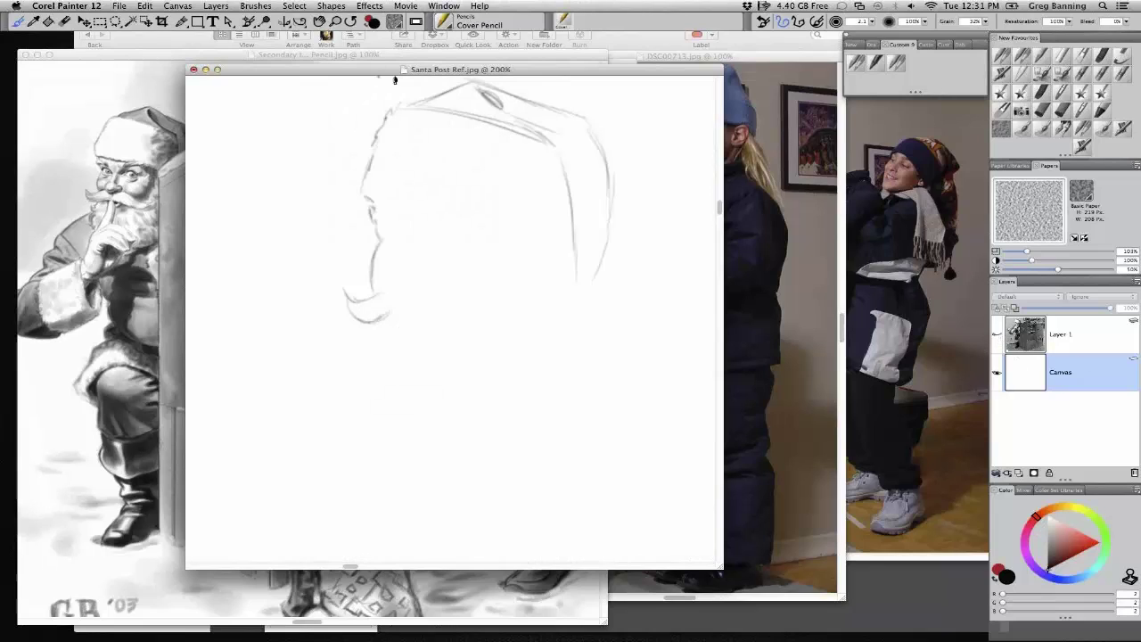
{"action": "left_click_drag", "start_coordinate": [394, 81], "coordinate": [465, 85]}
{"action": "key", "text": "super+z"}
{"action": "left_click_drag", "start_coordinate": [349, 68], "coordinate": [230, 230]}
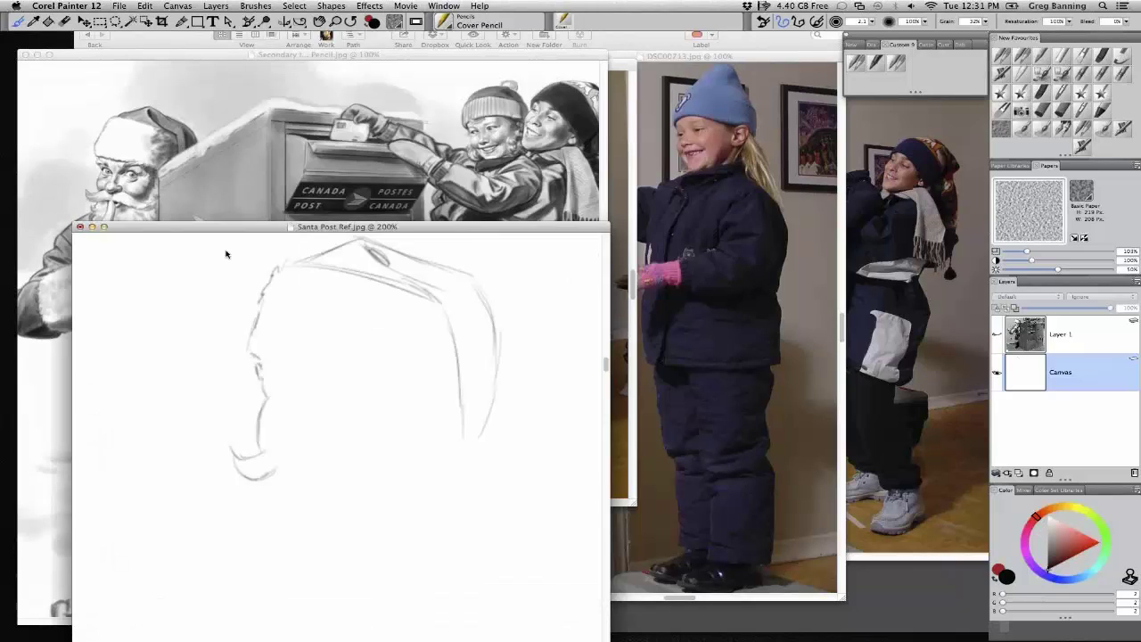
{"action": "left_click_drag", "start_coordinate": [226, 226], "coordinate": [191, 250]}
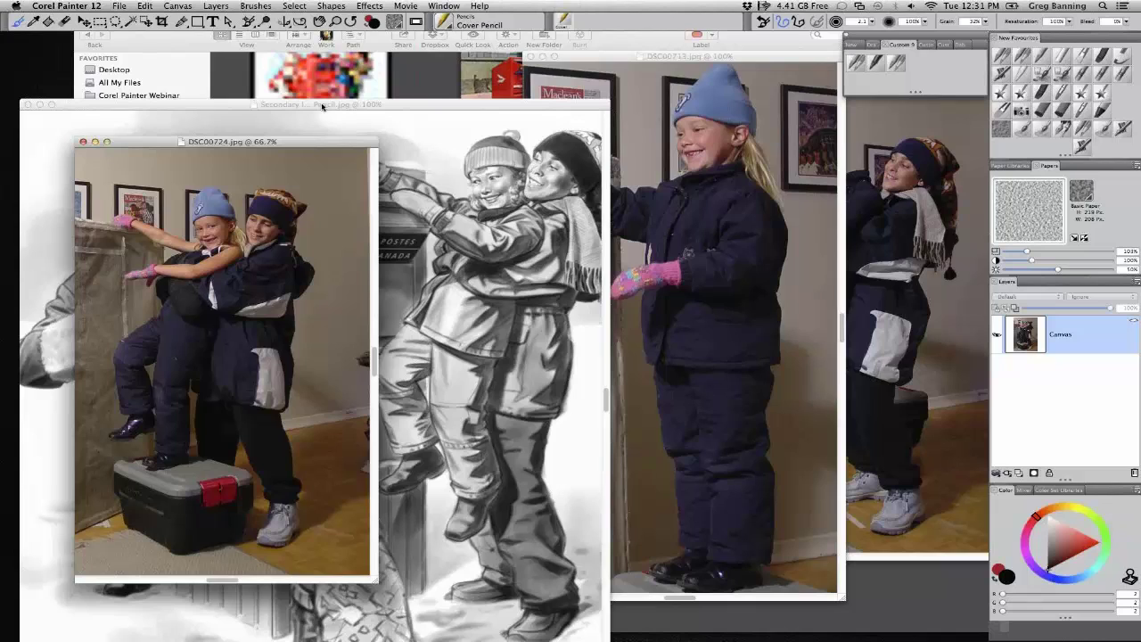
Bring the pencil drawing window forward, nudge it into place, then switch to Finder's Santa folder
{"action": "left_click", "coordinate": [321, 105]}
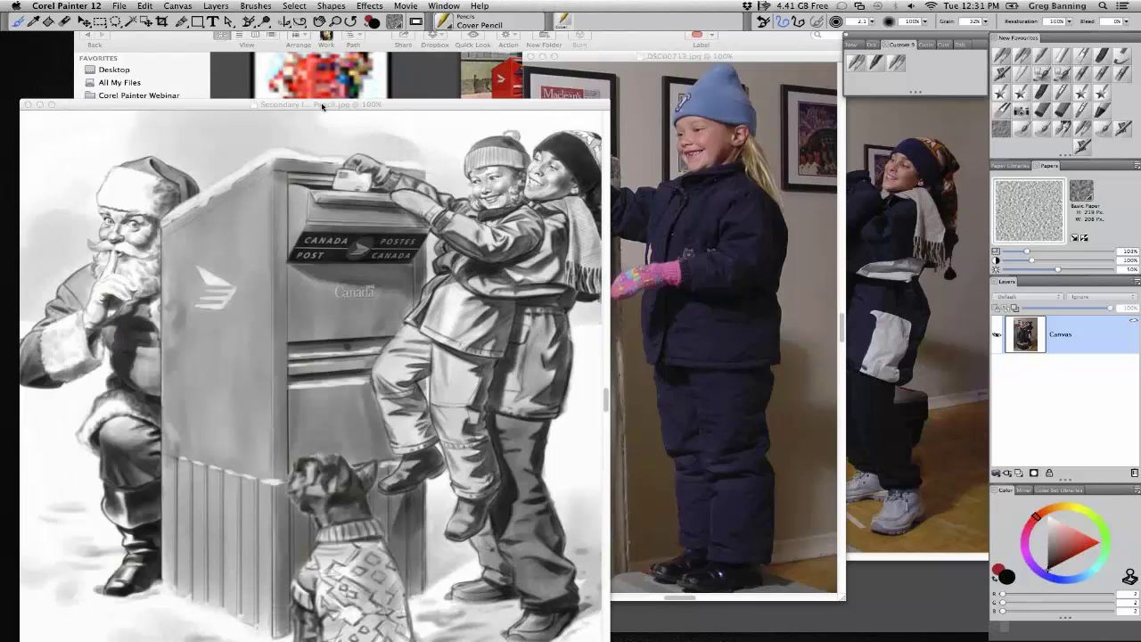
{"action": "left_click", "coordinate": [322, 105]}
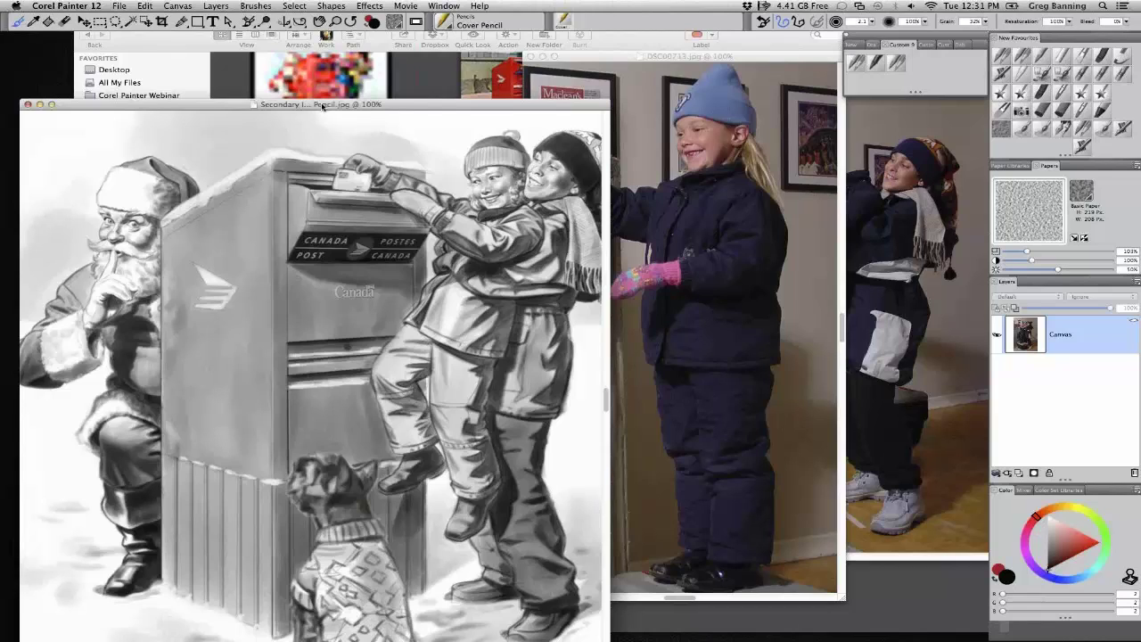
{"action": "left_click_drag", "start_coordinate": [322, 105], "coordinate": [327, 96]}
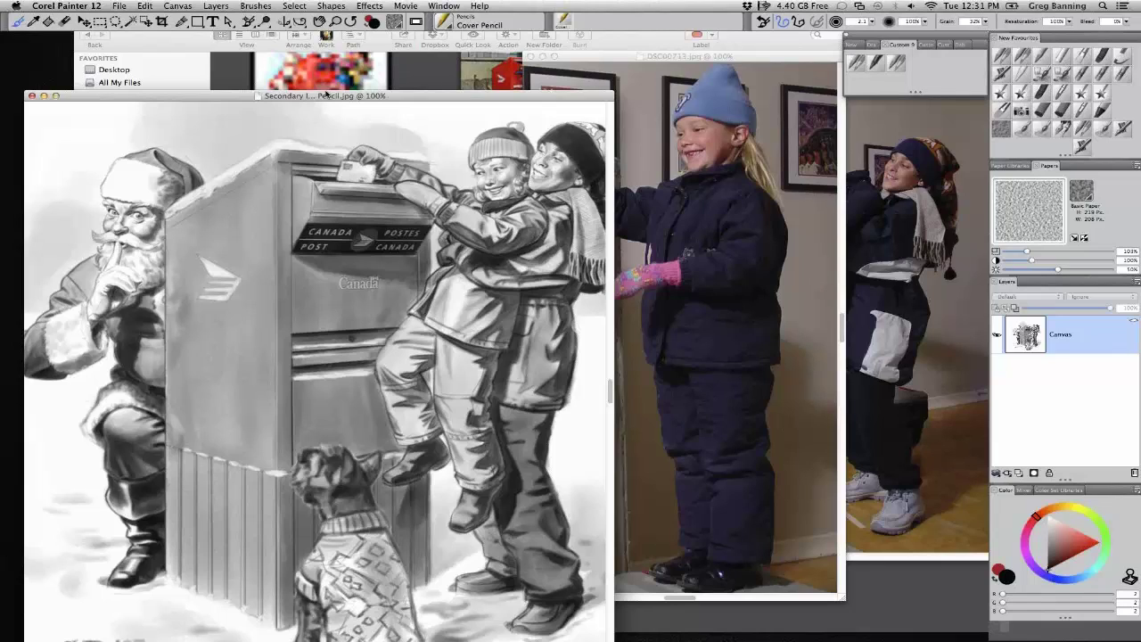
{"action": "left_click", "coordinate": [321, 73]}
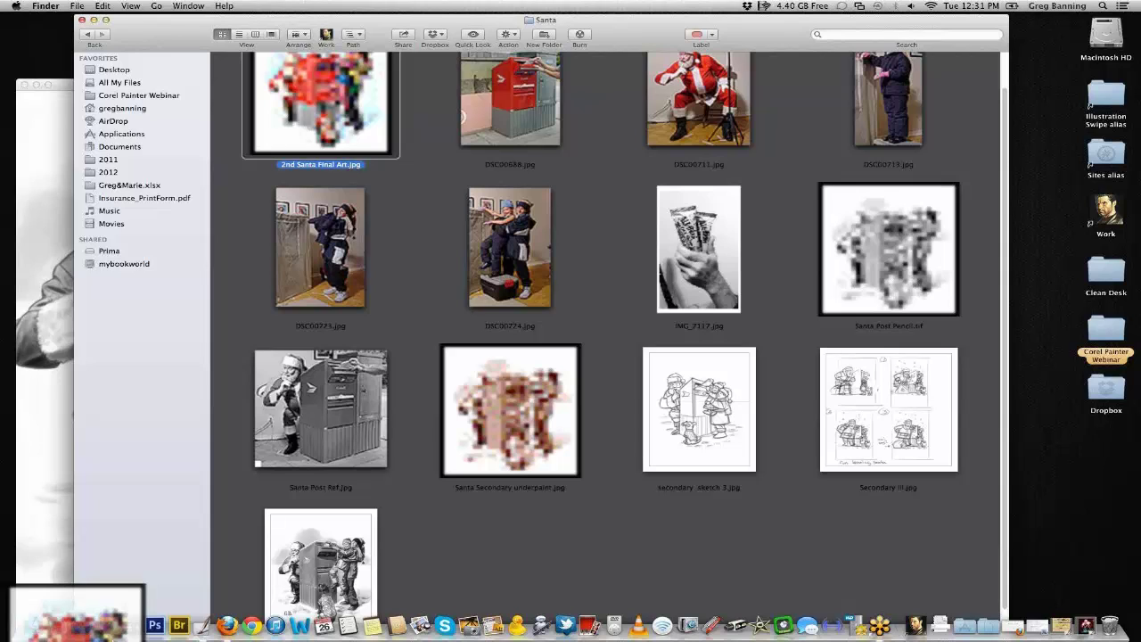
Open 2nd Santa Final Art.jpg in Corel Painter
{"action": "key", "text": "super+Tab"}
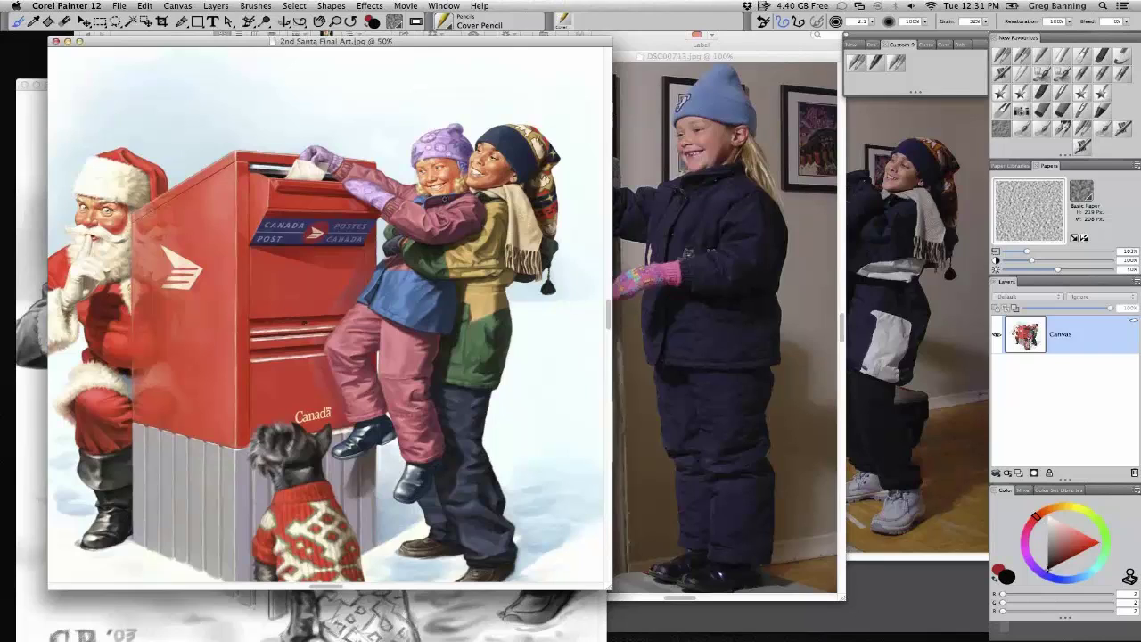
Sample the skin tone from Santa's face and lighten it to a pale peach painting colour
{"action": "left_click", "coordinate": [505, 188]}
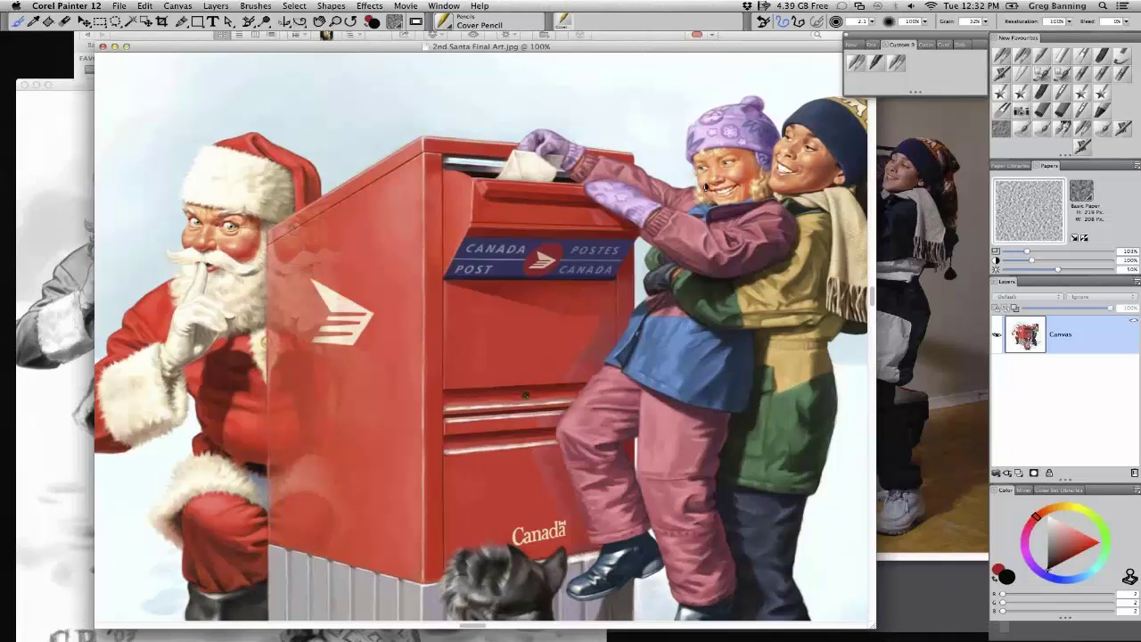
{"action": "key", "text": "super+minus"}
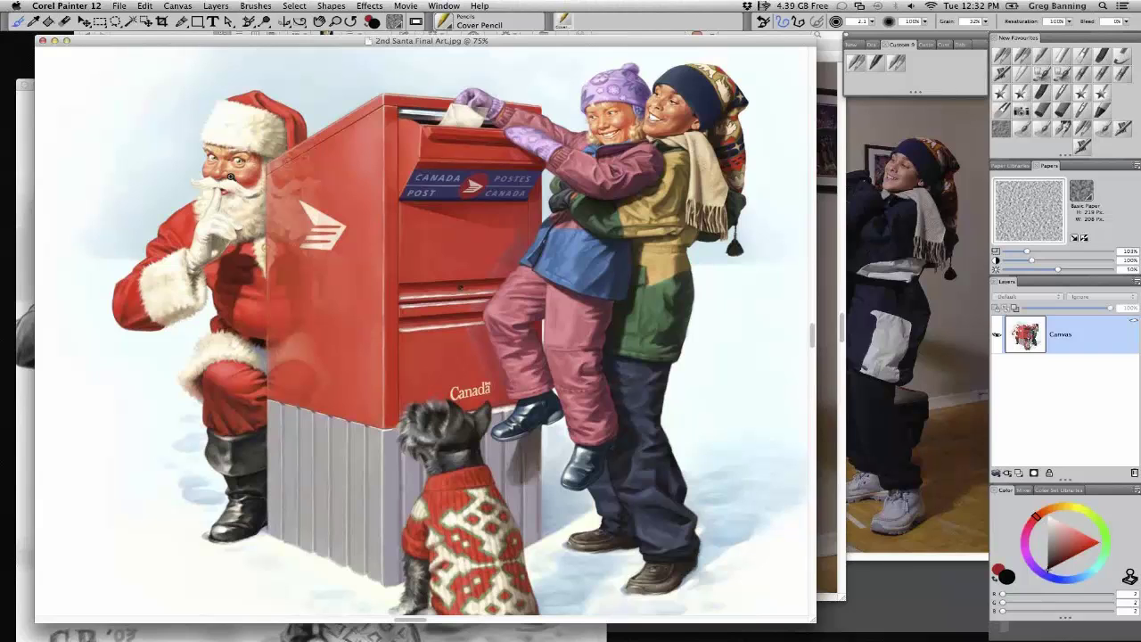
{"action": "left_click", "coordinate": [230, 177]}
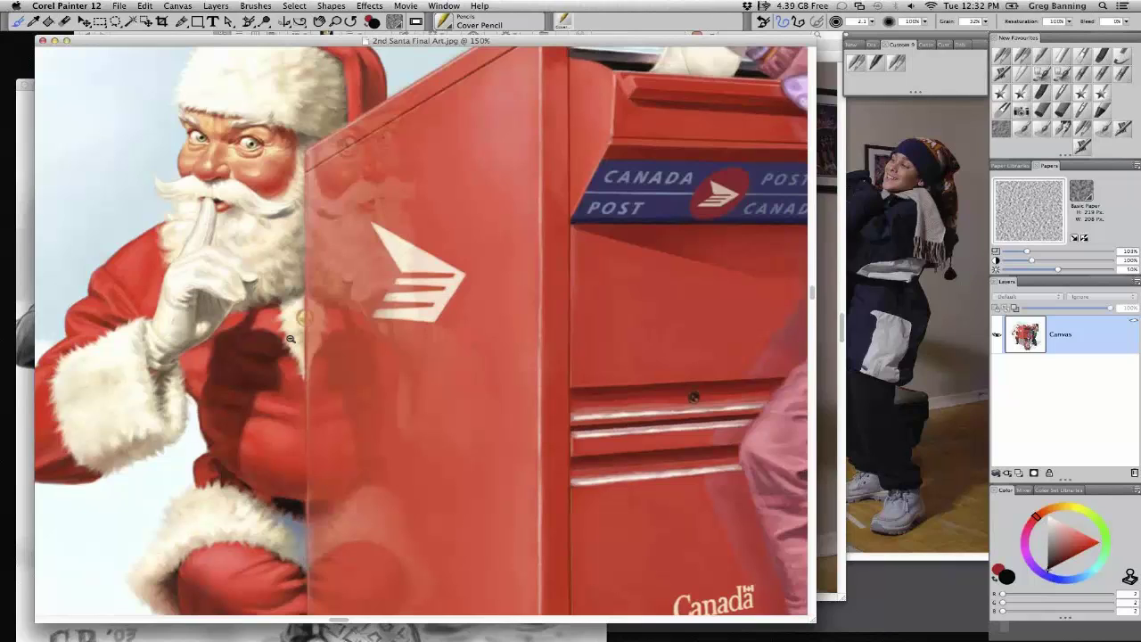
{"action": "left_click", "coordinate": [290, 338], "text": "alt"}
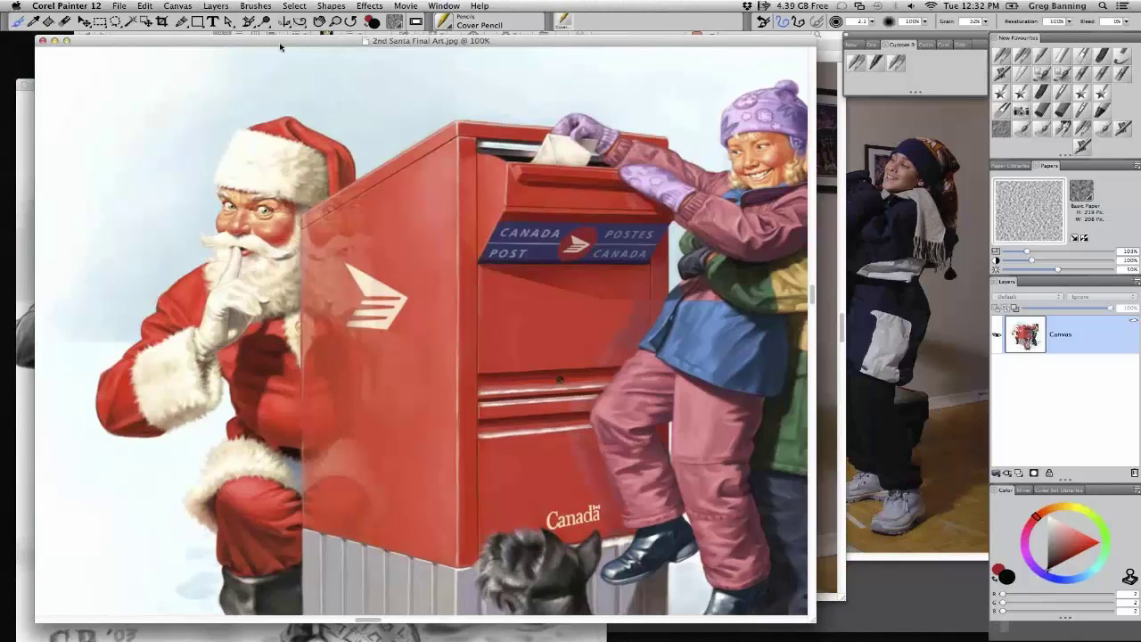
{"action": "left_click", "coordinate": [230, 214], "text": "alt"}
{"action": "left_click", "coordinate": [1073, 545]}
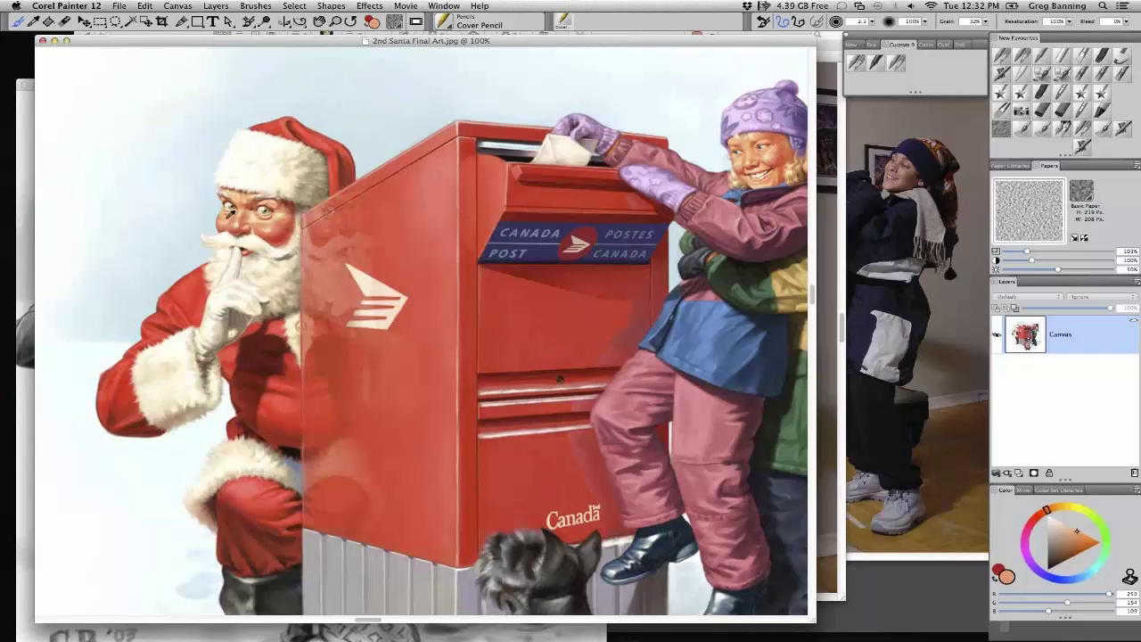
Switch the Color panel to Color Set Libraries and browse to the Skin flesh-tone swatch set
{"action": "left_click", "coordinate": [1057, 491]}
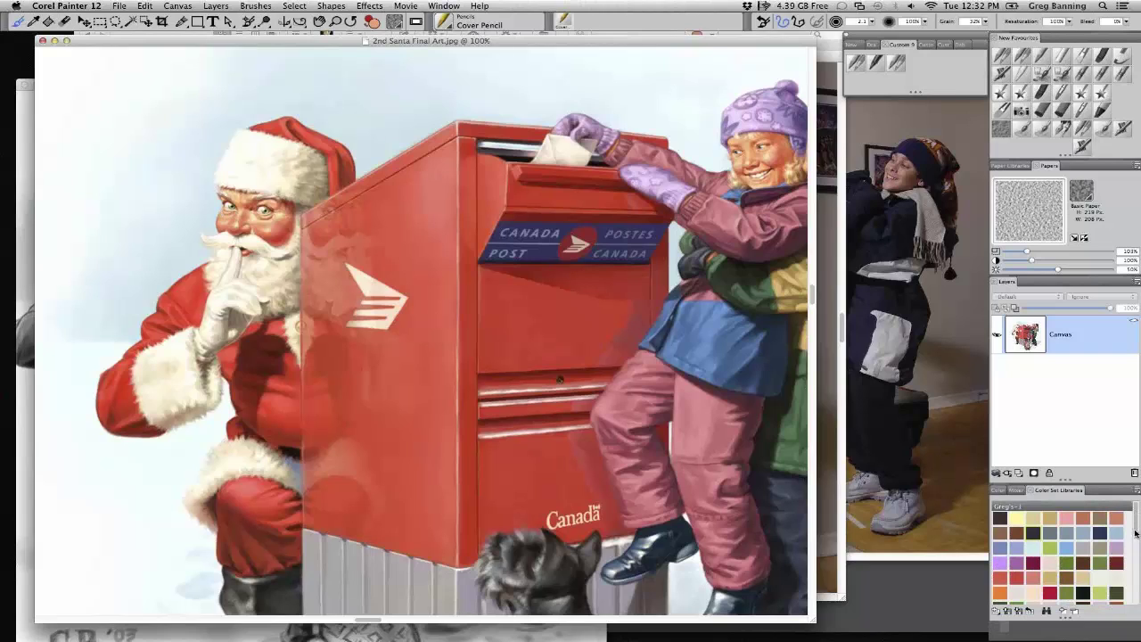
{"action": "left_click_drag", "start_coordinate": [1135, 533], "coordinate": [1134, 596]}
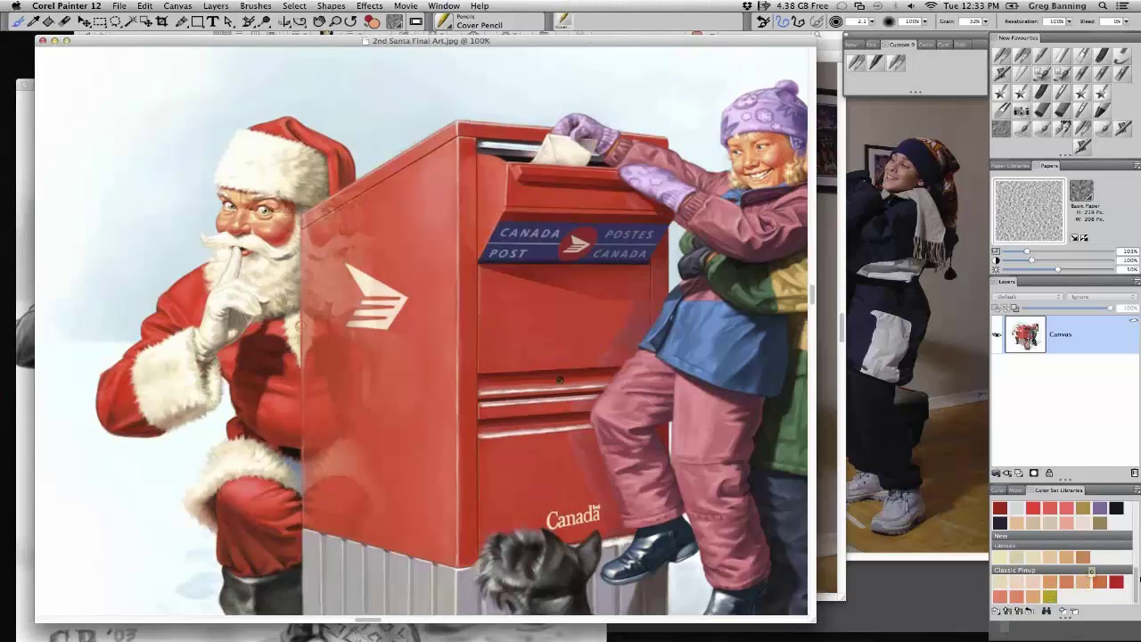
{"action": "scroll", "coordinate": [1138, 562], "scroll_direction": "up", "scroll_amount": 2}
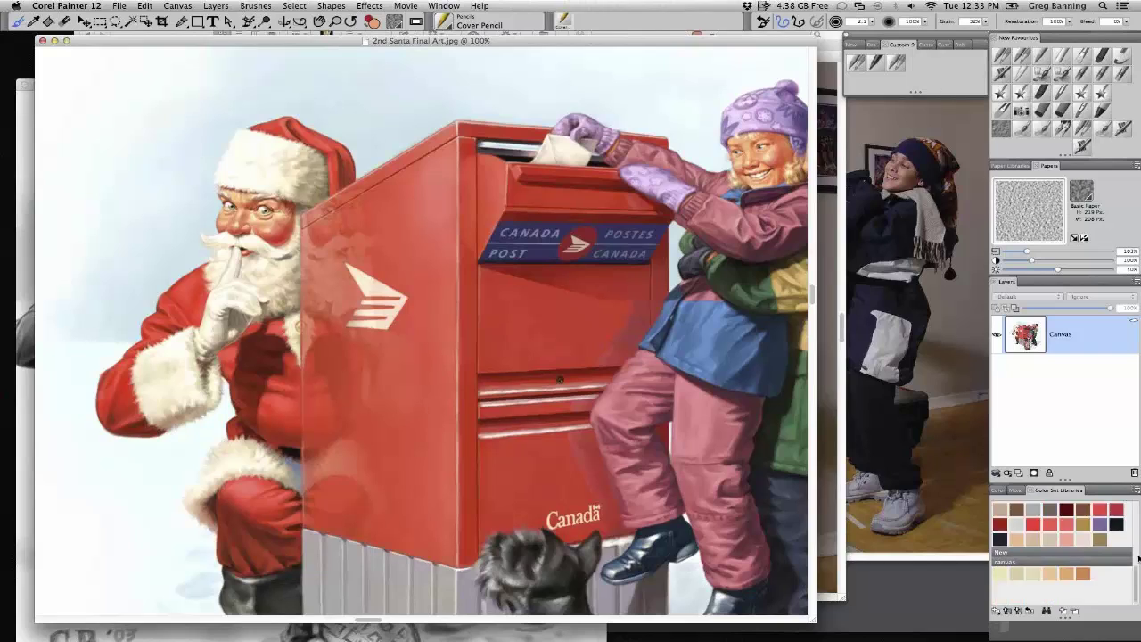
{"action": "scroll", "coordinate": [1137, 558], "scroll_direction": "up", "scroll_amount": 5}
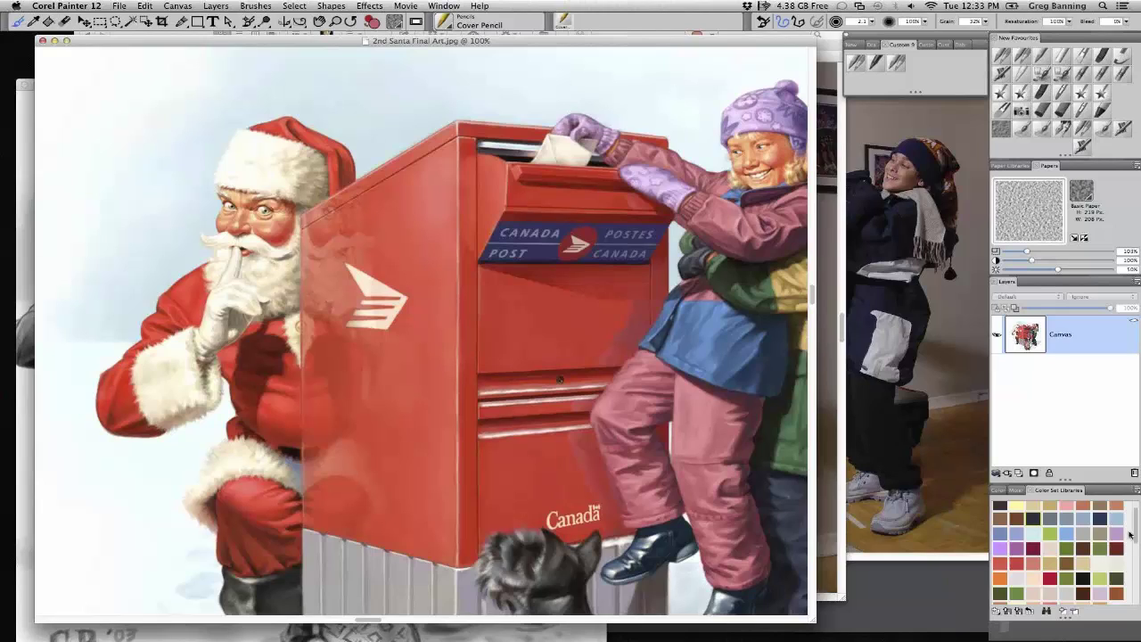
{"action": "scroll", "coordinate": [1133, 536], "scroll_direction": "down", "scroll_amount": 5}
{"action": "scroll", "coordinate": [1133, 563], "scroll_direction": "down", "scroll_amount": 5}
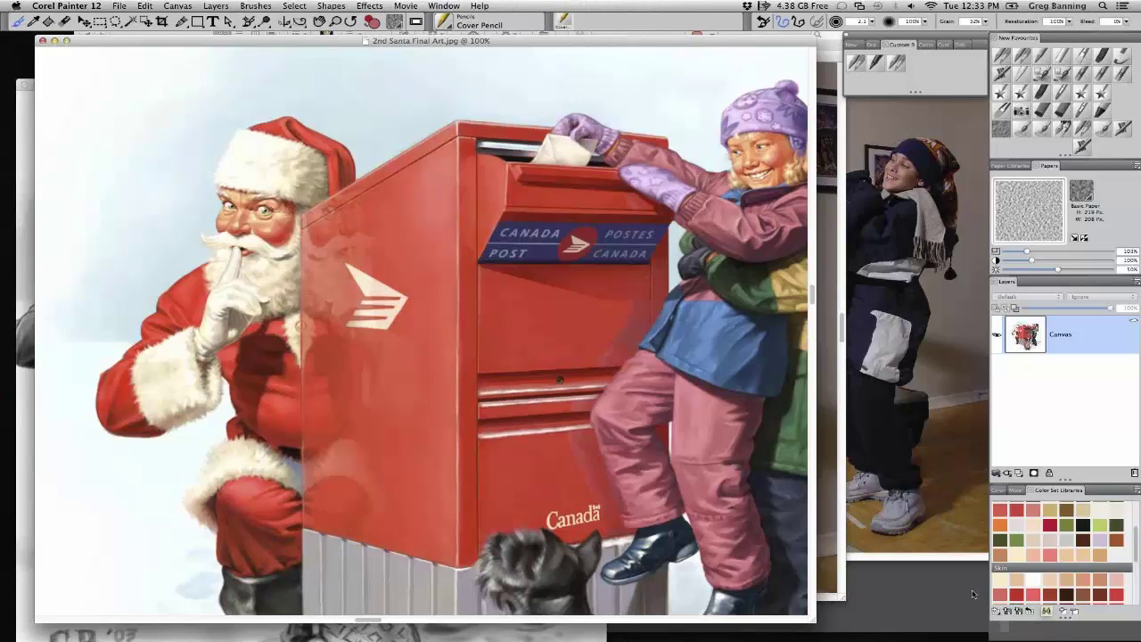
{"action": "key", "text": "super+shift+n"}
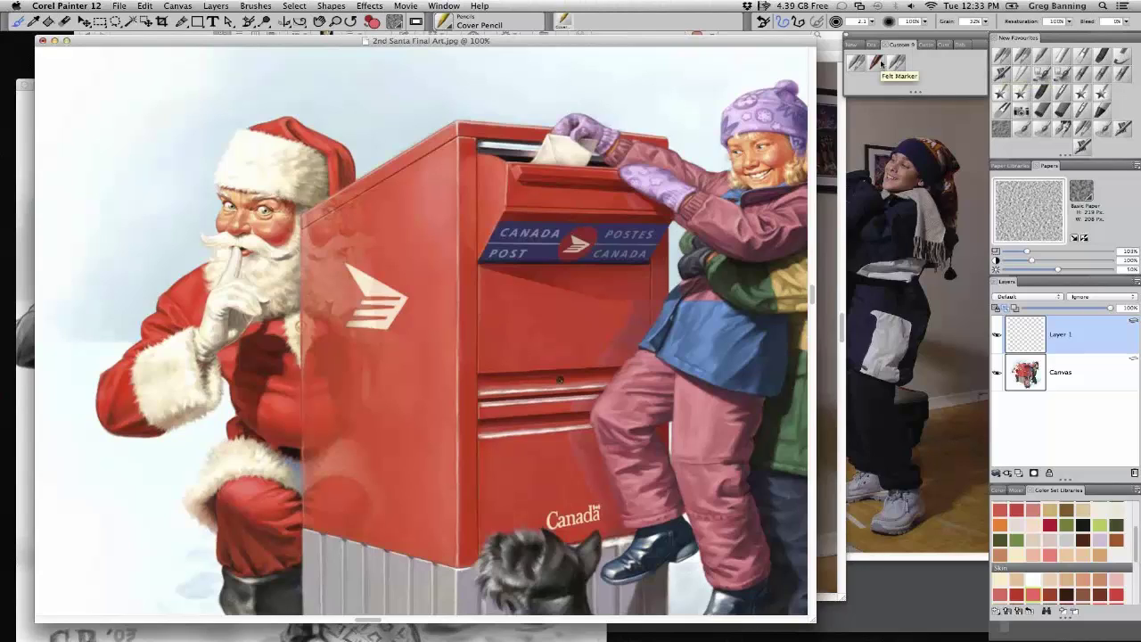
{"action": "left_click", "coordinate": [881, 62]}
{"action": "mouse_move", "coordinate": [119, 66]}
{"action": "left_mouse_down"}
{"action": "mouse_move", "coordinate": [96, 96]}
{"action": "mouse_move", "coordinate": [121, 69]}
{"action": "mouse_move", "coordinate": [100, 94]}
{"action": "mouse_move", "coordinate": [140, 72]}
{"action": "mouse_move", "coordinate": [98, 103]}
{"action": "mouse_move", "coordinate": [133, 141]}
{"action": "mouse_move", "coordinate": [156, 156]}
{"action": "mouse_move", "coordinate": [187, 133]}
{"action": "mouse_move", "coordinate": [168, 205]}
{"action": "left_mouse_up"}
{"action": "left_click", "coordinate": [381, 204], "text": "alt"}
{"action": "left_click", "coordinate": [254, 218], "text": "alt"}
{"action": "left_click", "coordinate": [312, 165], "text": "alt"}
{"action": "left_click", "coordinate": [319, 167], "text": "alt"}
{"action": "mouse_move", "coordinate": [125, 153]}
{"action": "left_mouse_down"}
{"action": "mouse_move", "coordinate": [89, 187]}
{"action": "mouse_move", "coordinate": [93, 207]}
{"action": "left_mouse_up"}
{"action": "left_click", "coordinate": [93, 122]}
{"action": "mouse_move", "coordinate": [75, 142]}
{"action": "left_mouse_down"}
{"action": "mouse_move", "coordinate": [94, 116]}
{"action": "mouse_move", "coordinate": [63, 120]}
{"action": "mouse_move", "coordinate": [89, 139]}
{"action": "mouse_move", "coordinate": [76, 160]}
{"action": "left_mouse_up"}
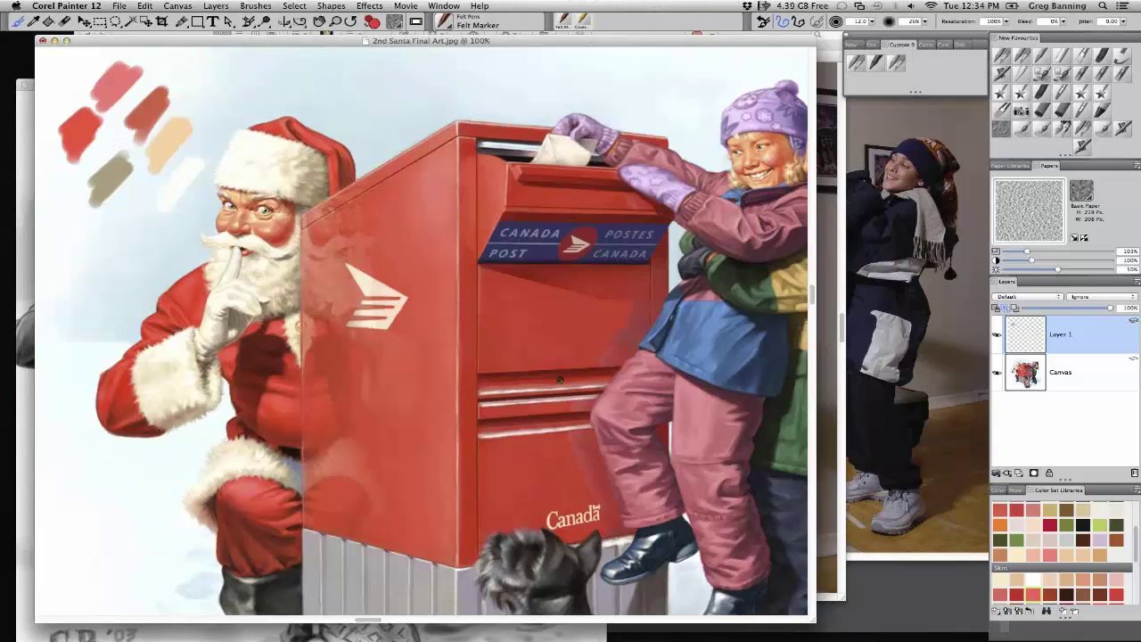
{"action": "key", "text": "super+Tab"}
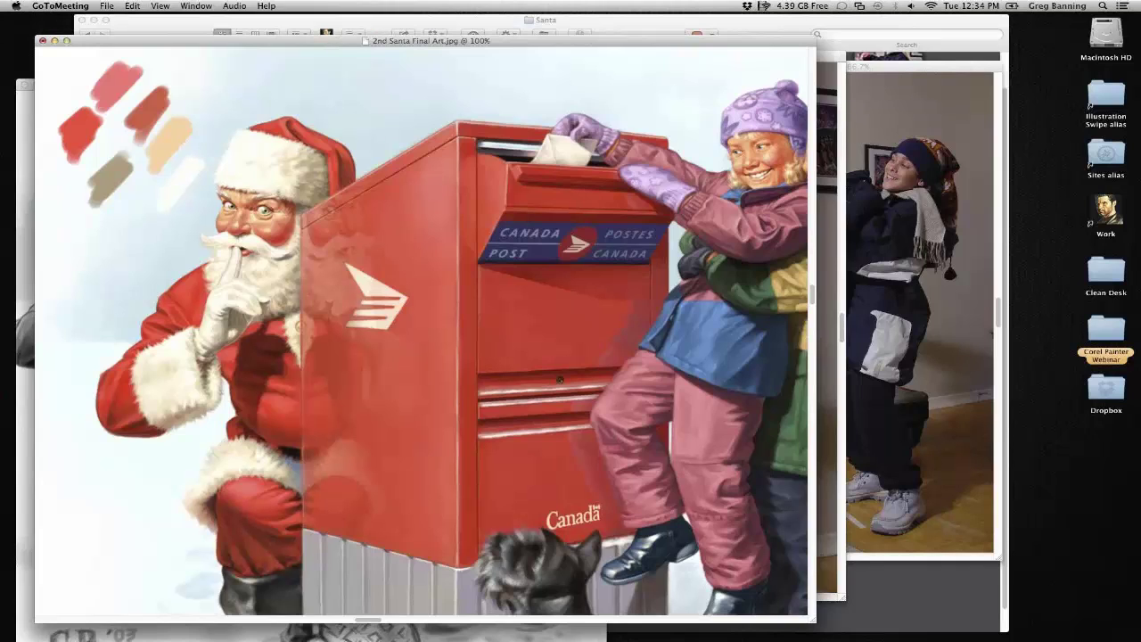
{"action": "left_click", "coordinate": [299, 45]}
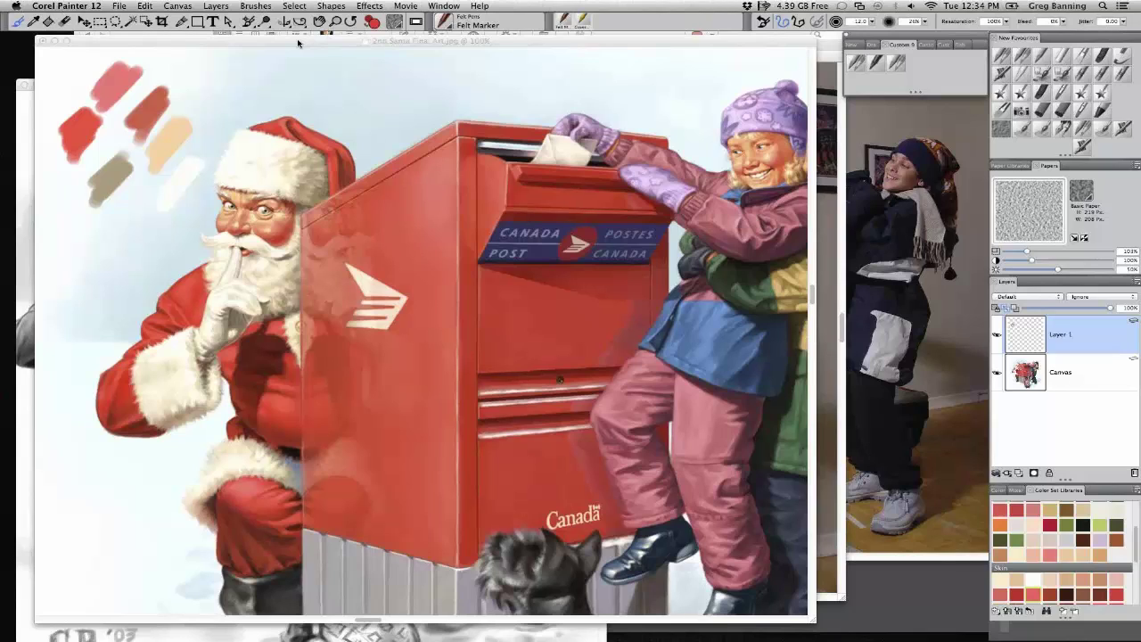
{"action": "left_click", "coordinate": [299, 41]}
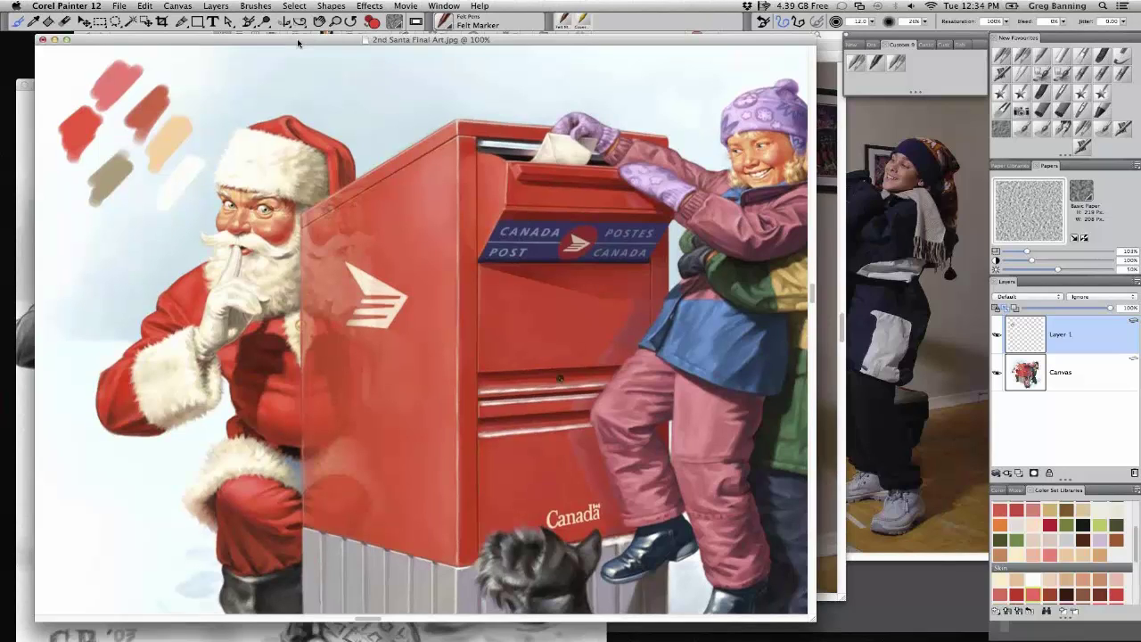
{"action": "left_click_drag", "start_coordinate": [298, 42], "coordinate": [298, 44]}
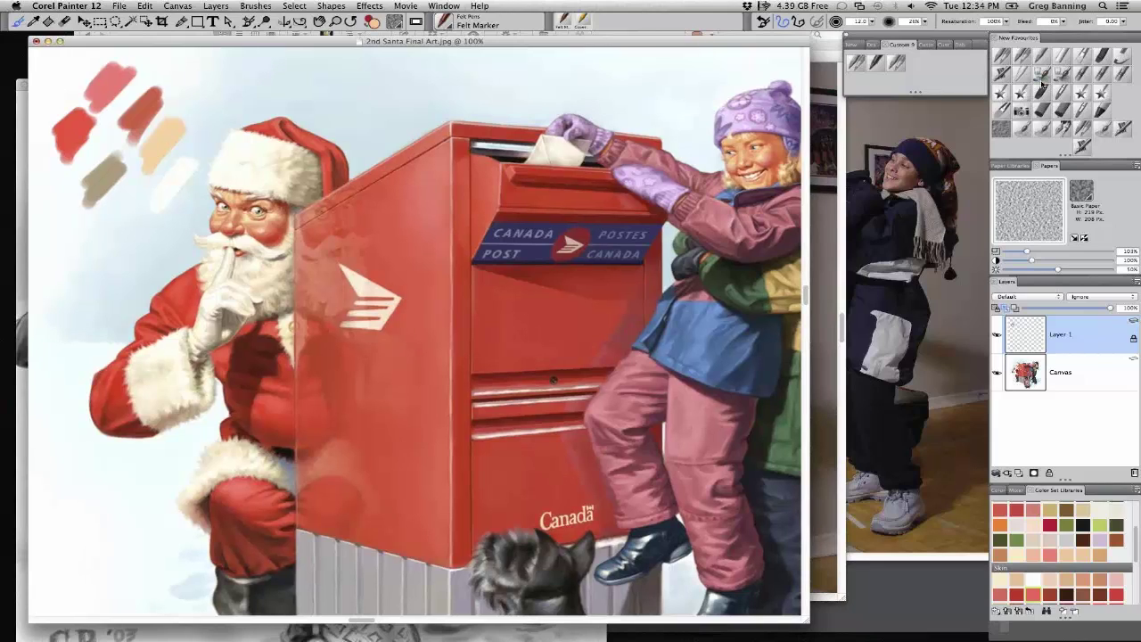
{"action": "left_click", "coordinate": [1040, 54]}
{"action": "left_click", "coordinate": [1060, 73]}
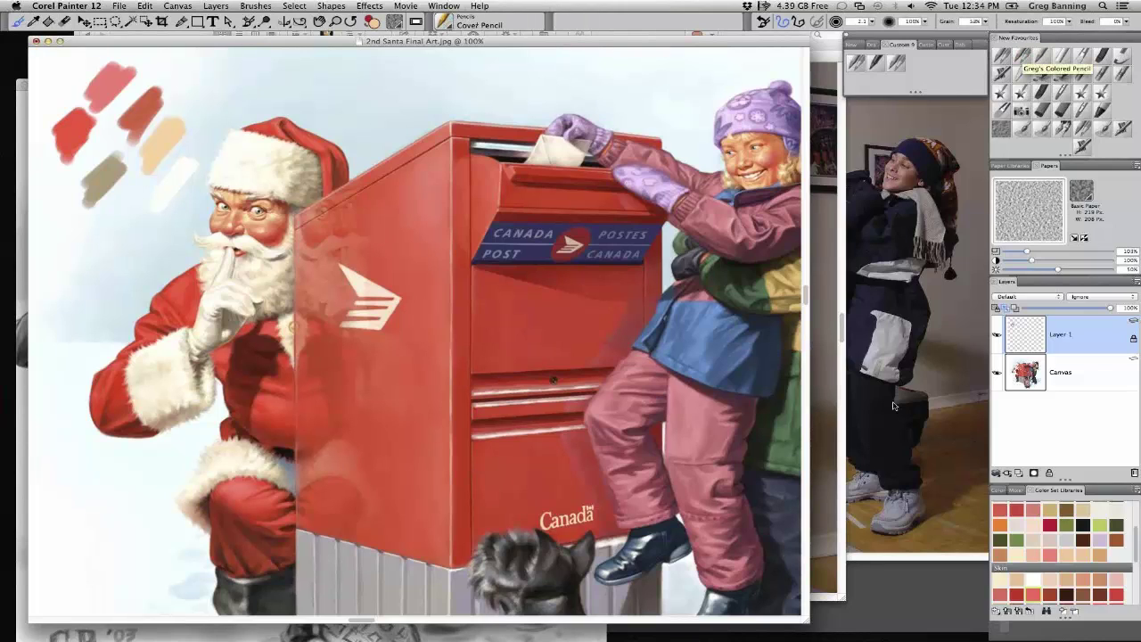
{"action": "left_click", "coordinate": [253, 100]}
{"action": "key", "text": "Return"}
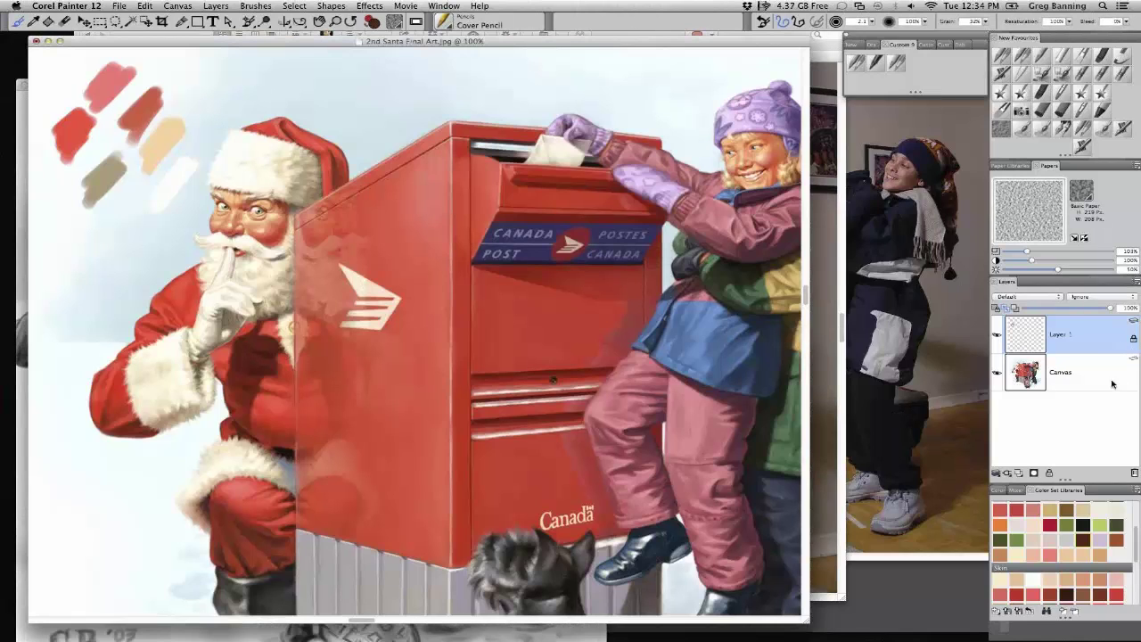
{"action": "left_click", "coordinate": [1083, 365]}
{"action": "left_click", "coordinate": [1087, 344]}
{"action": "left_click", "coordinate": [1133, 476]}
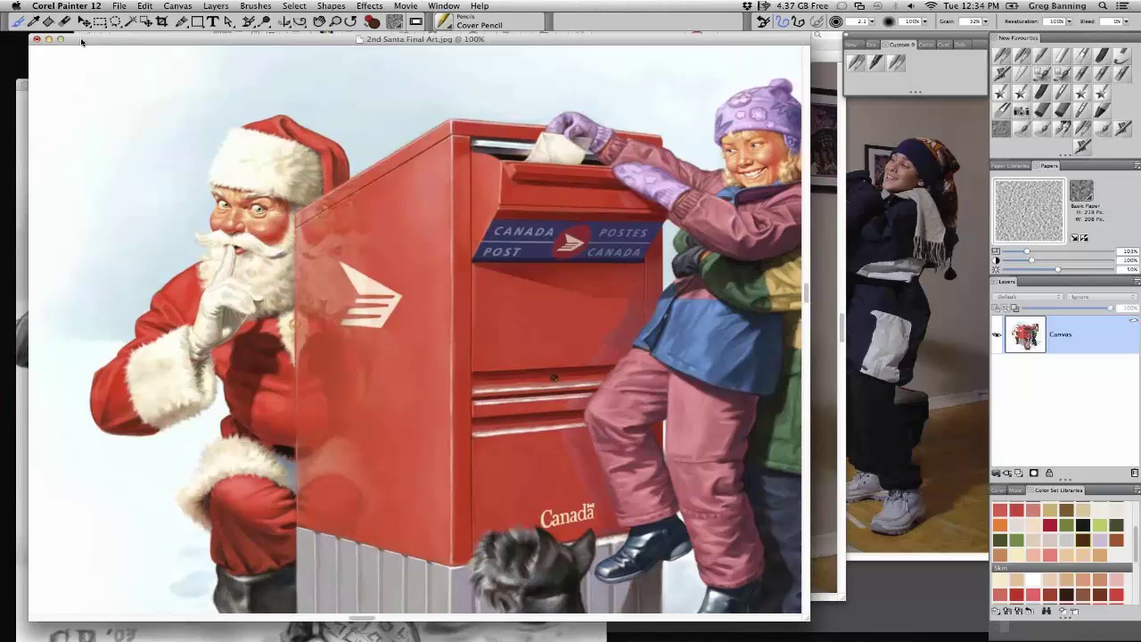
{"action": "left_click_drag", "start_coordinate": [81, 41], "coordinate": [81, 44]}
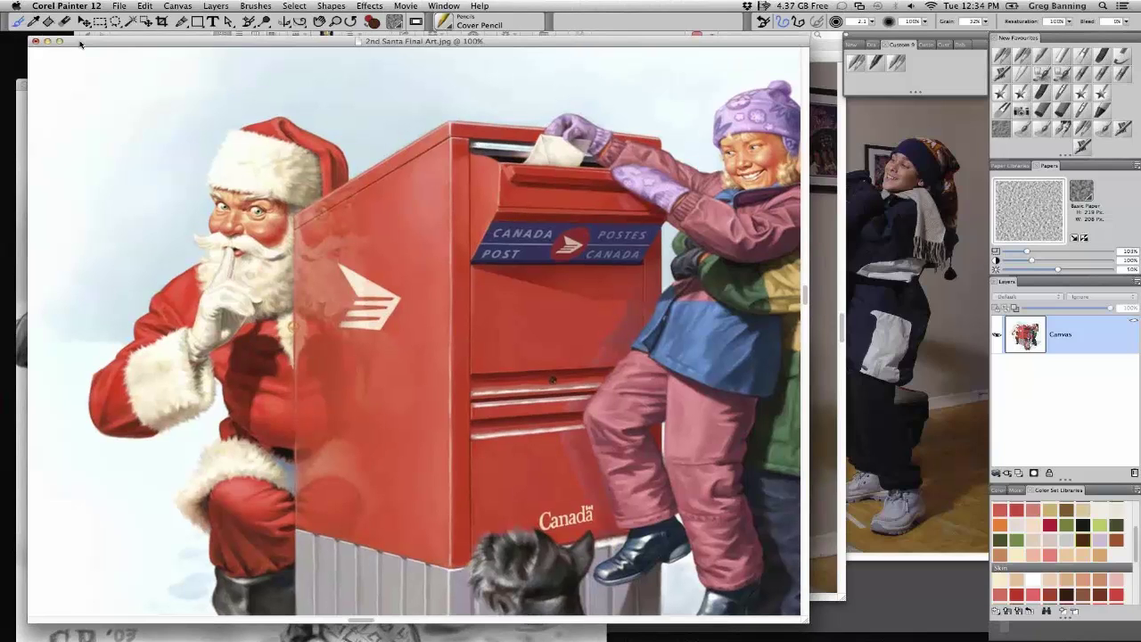
{"action": "left_click_drag", "start_coordinate": [80, 43], "coordinate": [76, 43]}
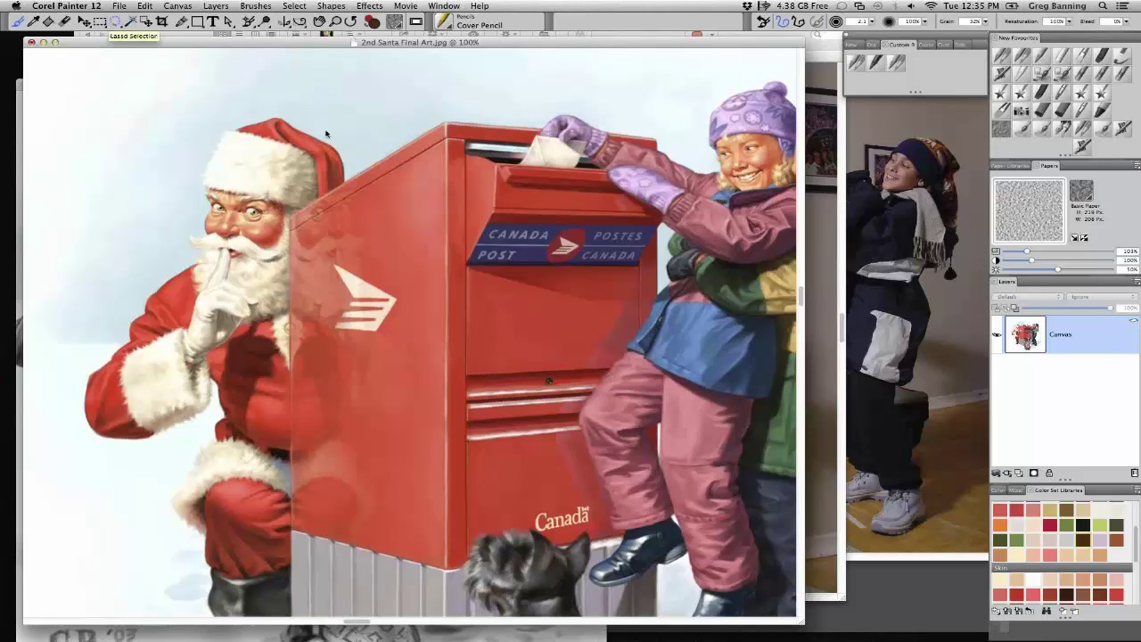
Restore the lasso selection around Santa and float a copy of it
{"action": "key", "text": "l"}
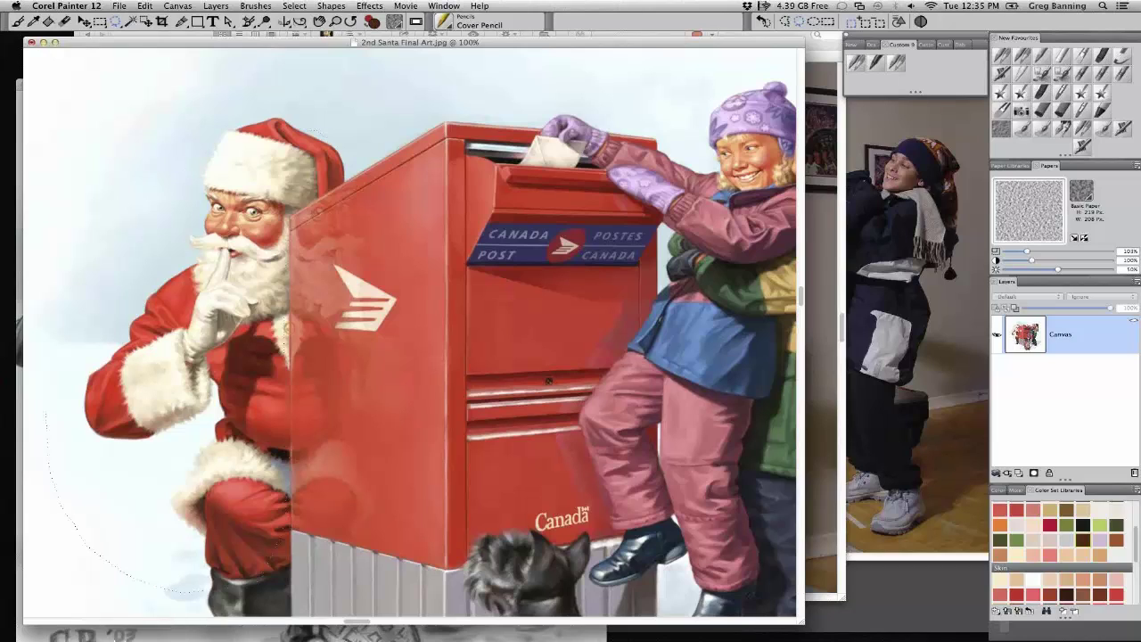
{"action": "key", "text": "super+d"}
{"action": "key", "text": "f"}
{"action": "key", "text": "super+z"}
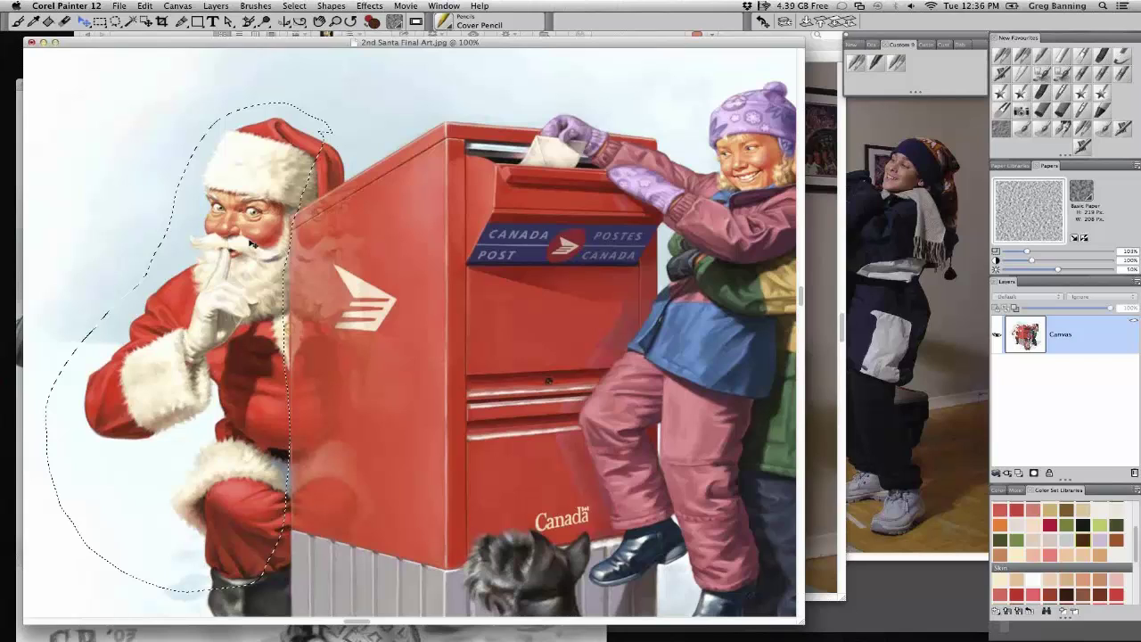
{"action": "key", "text": "super+c"}
{"action": "key", "text": "super+v"}
Place the Santa copy on Layer 1, then make Layer 1 visible and active
{"action": "left_click", "coordinate": [1052, 379]}
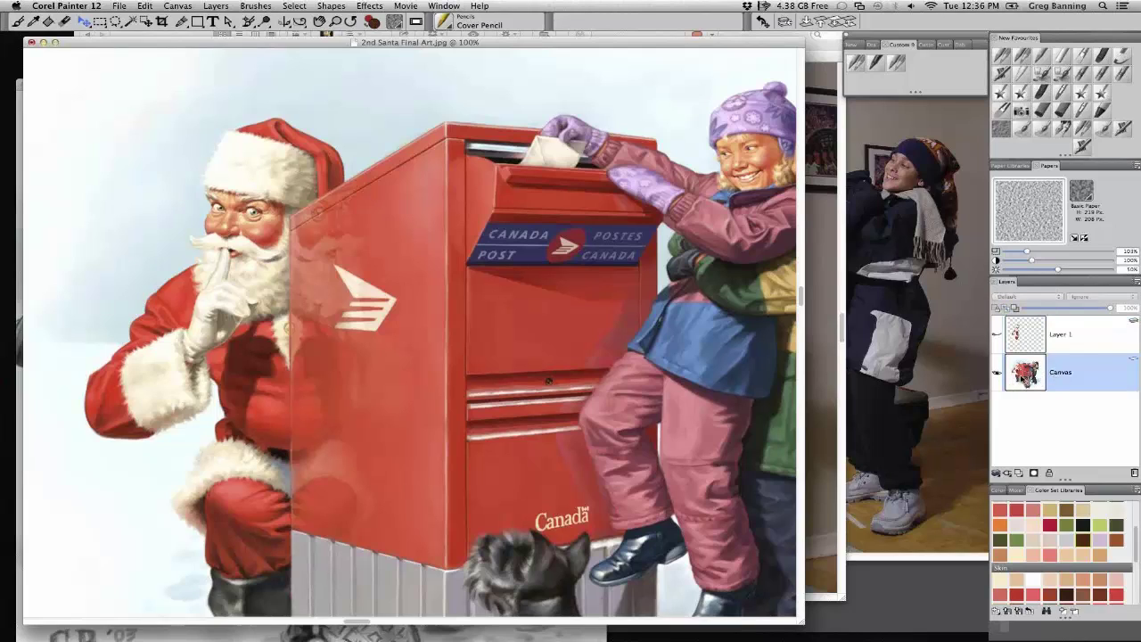
{"action": "left_click", "coordinate": [997, 334]}
{"action": "left_click", "coordinate": [1061, 334]}
{"action": "left_click", "coordinate": [144, 6]}
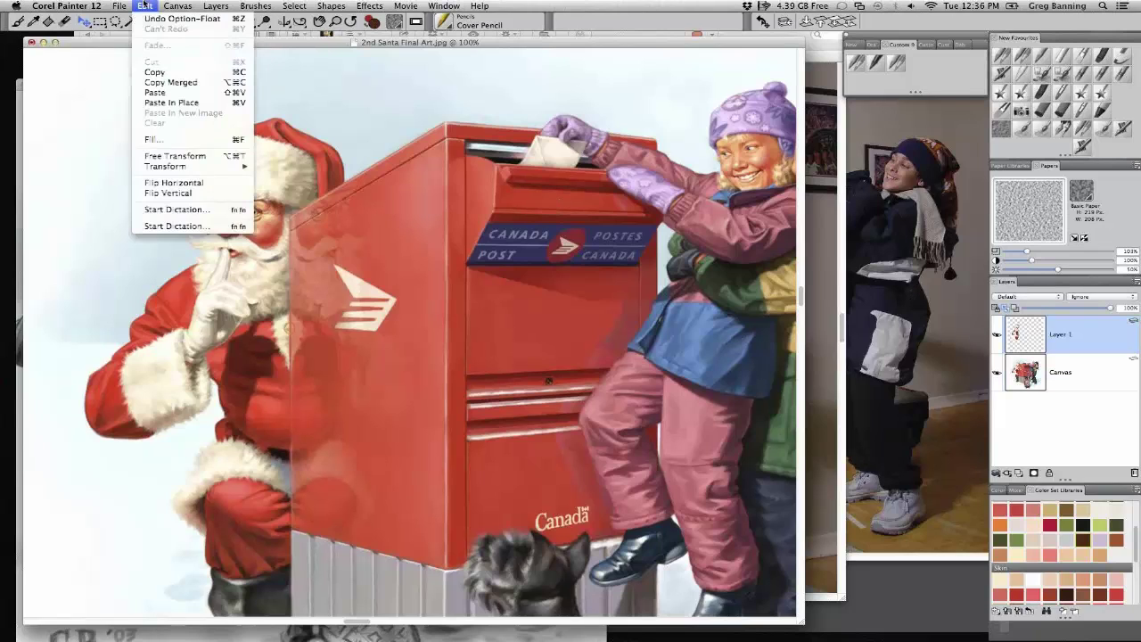
Flip Layer 1's Santa copy horizontally, shift it slightly left, and lower its opacity
{"action": "left_click", "coordinate": [157, 158]}
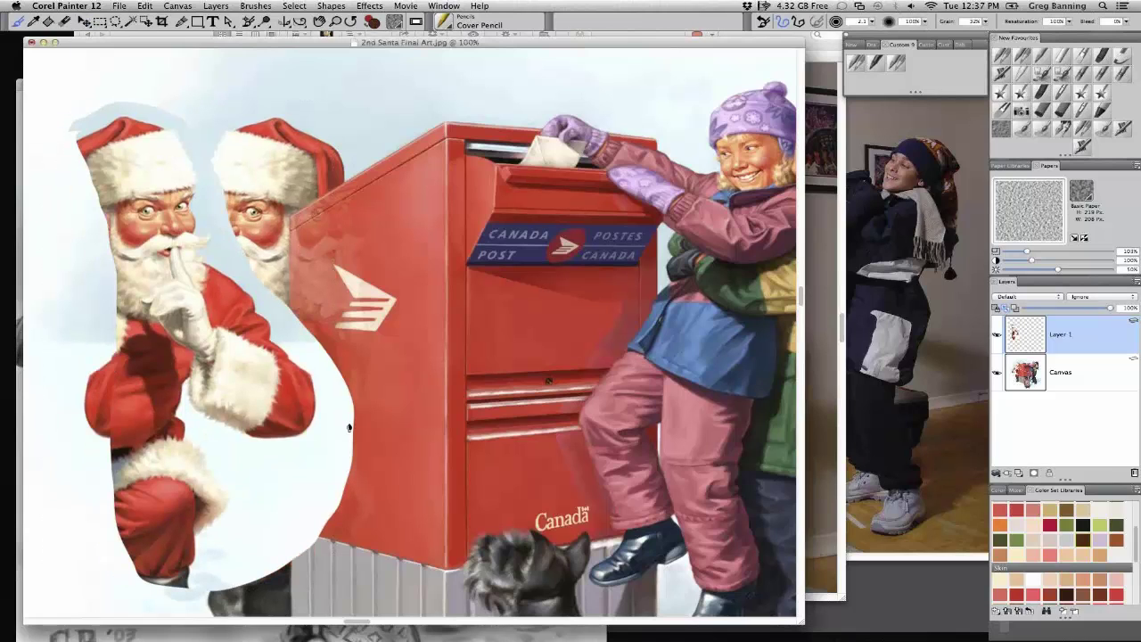
{"action": "left_click", "coordinate": [178, 6]}
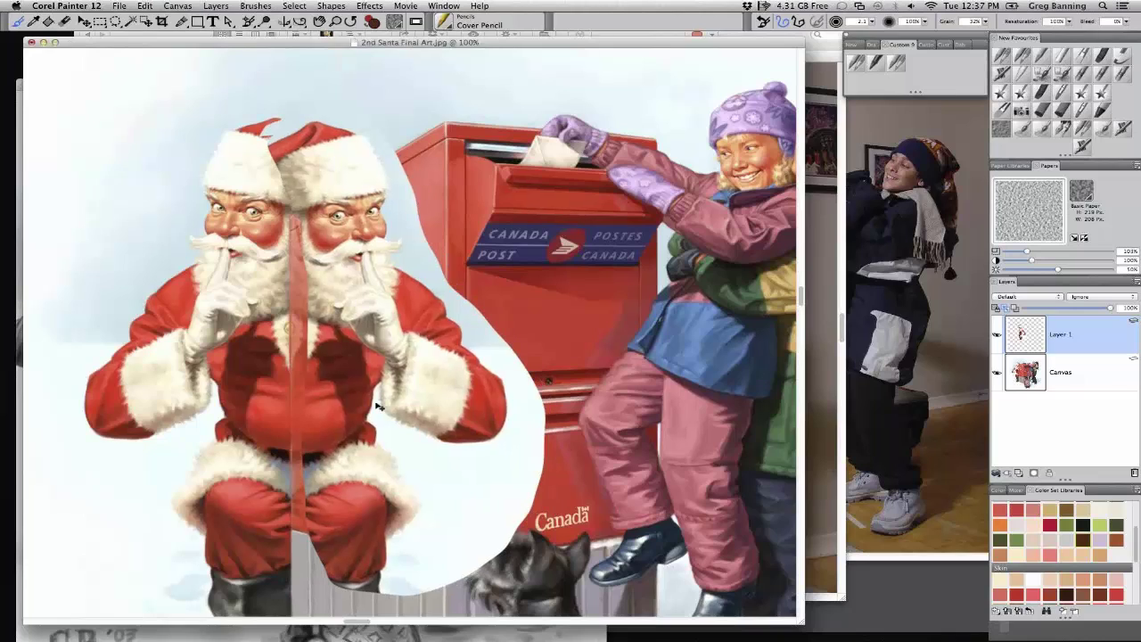
{"action": "left_click_drag", "start_coordinate": [376, 406], "coordinate": [363, 403]}
{"action": "left_click_drag", "start_coordinate": [1110, 308], "coordinate": [1047, 309]}
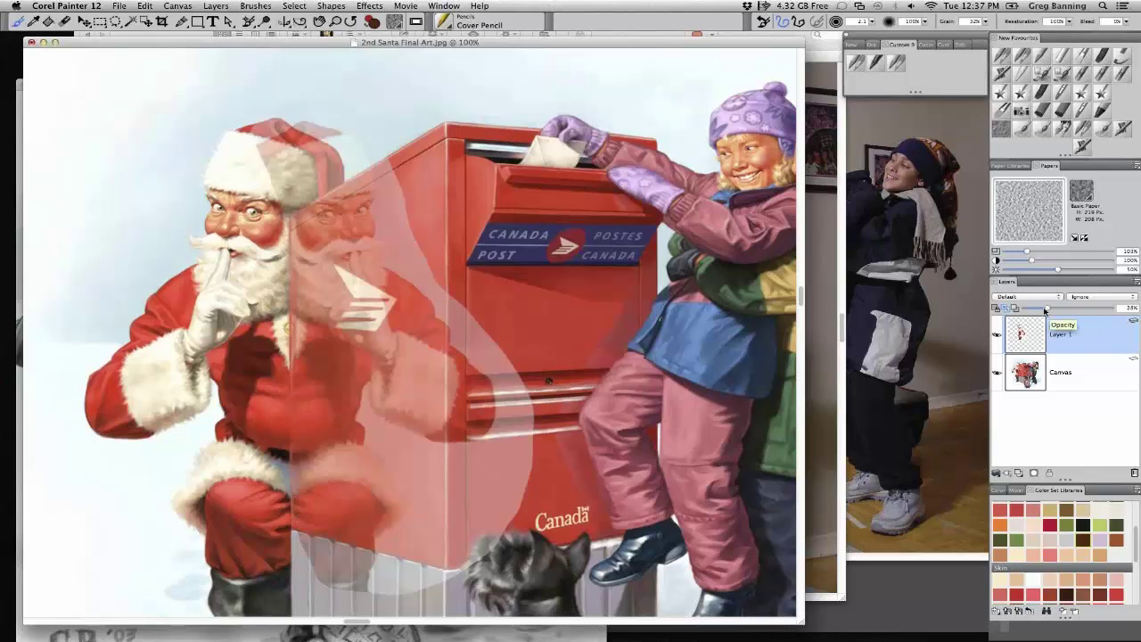
{"action": "left_click", "coordinate": [145, 6]}
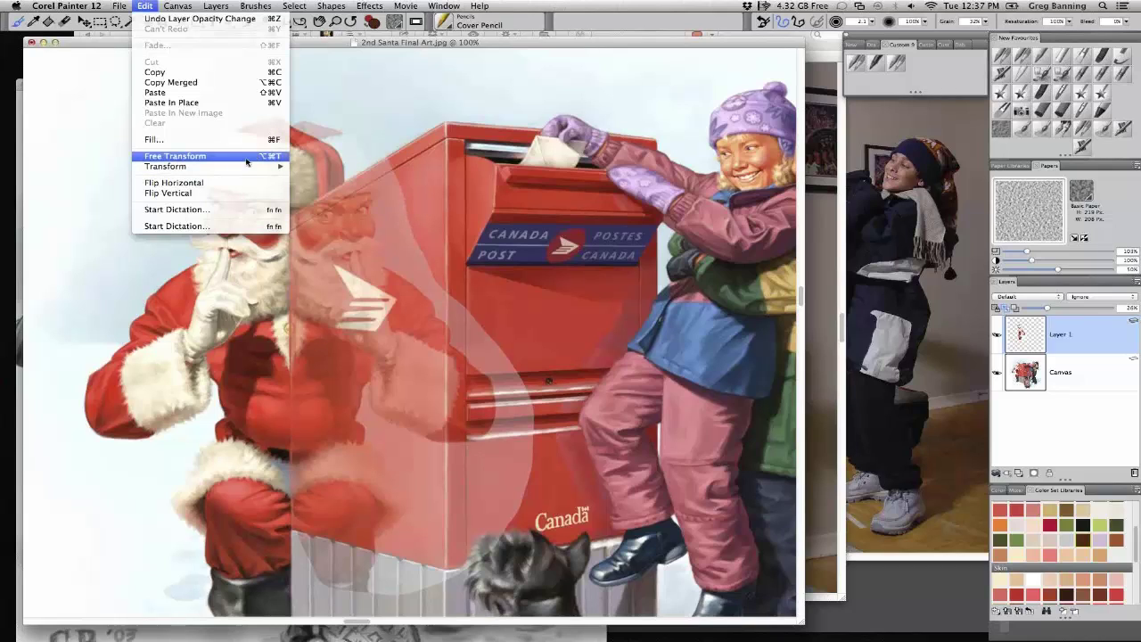
Free-transform Layer 1: narrow and rotate it, undo the skew, widen it slightly, then commit
{"action": "left_click", "coordinate": [247, 158]}
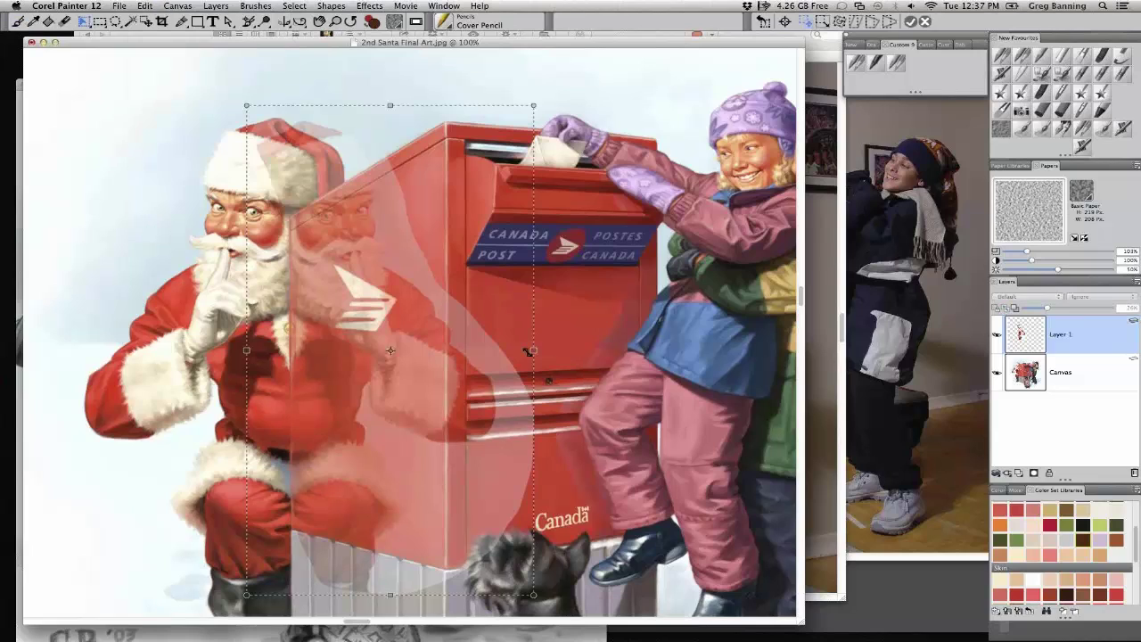
{"action": "left_click_drag", "start_coordinate": [524, 351], "coordinate": [458, 358]}
{"action": "left_click_drag", "start_coordinate": [458, 606], "coordinate": [456, 599]}
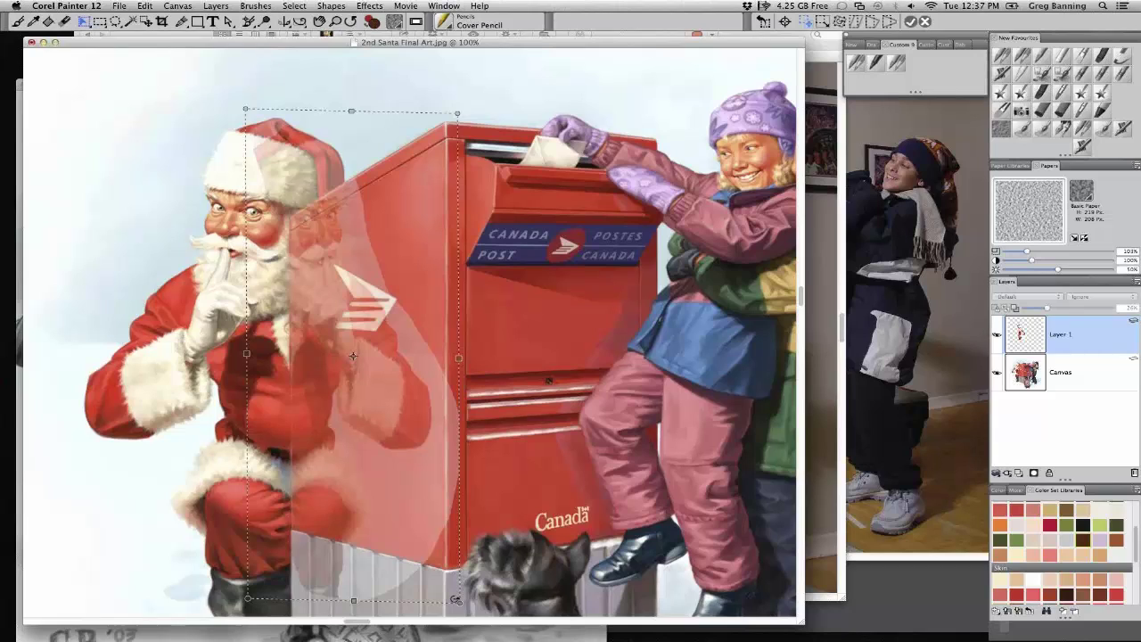
{"action": "left_click_drag", "start_coordinate": [457, 600], "coordinate": [456, 586]}
{"action": "left_click_drag", "start_coordinate": [249, 127], "coordinate": [250, 114]}
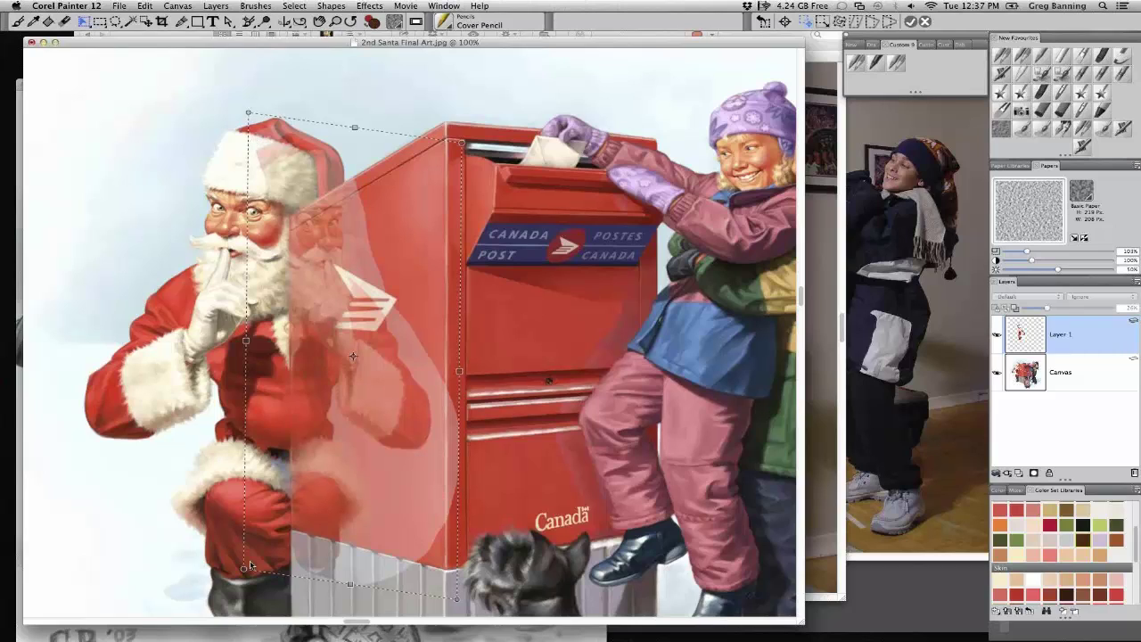
{"action": "left_click_drag", "start_coordinate": [251, 566], "coordinate": [243, 573]}
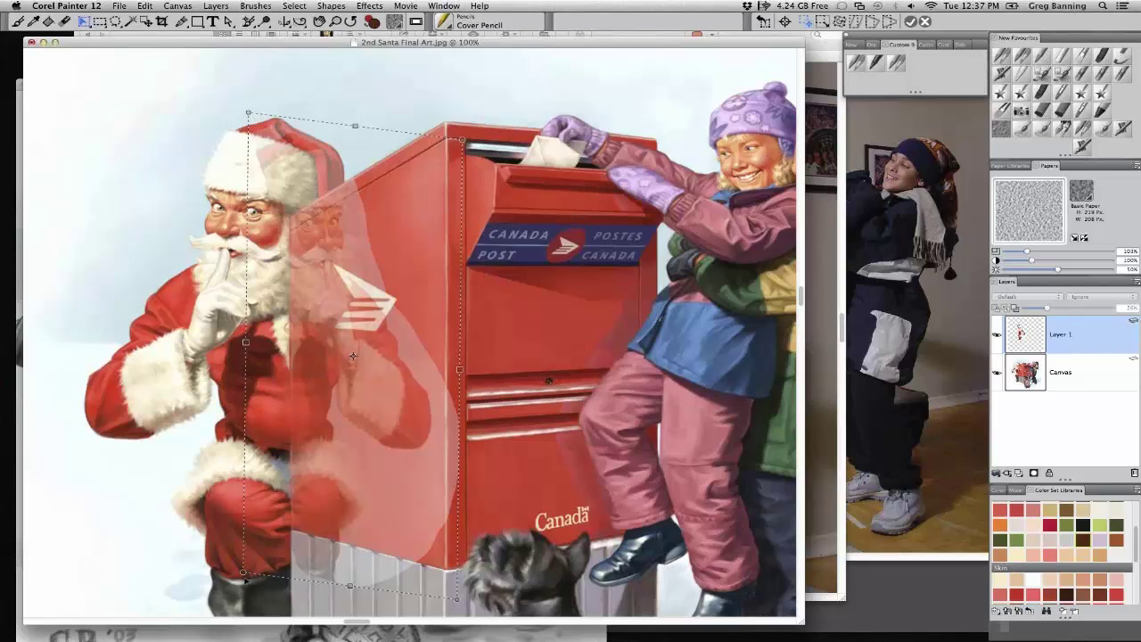
{"action": "key", "text": "super+z"}
{"action": "key", "text": "super+z"}
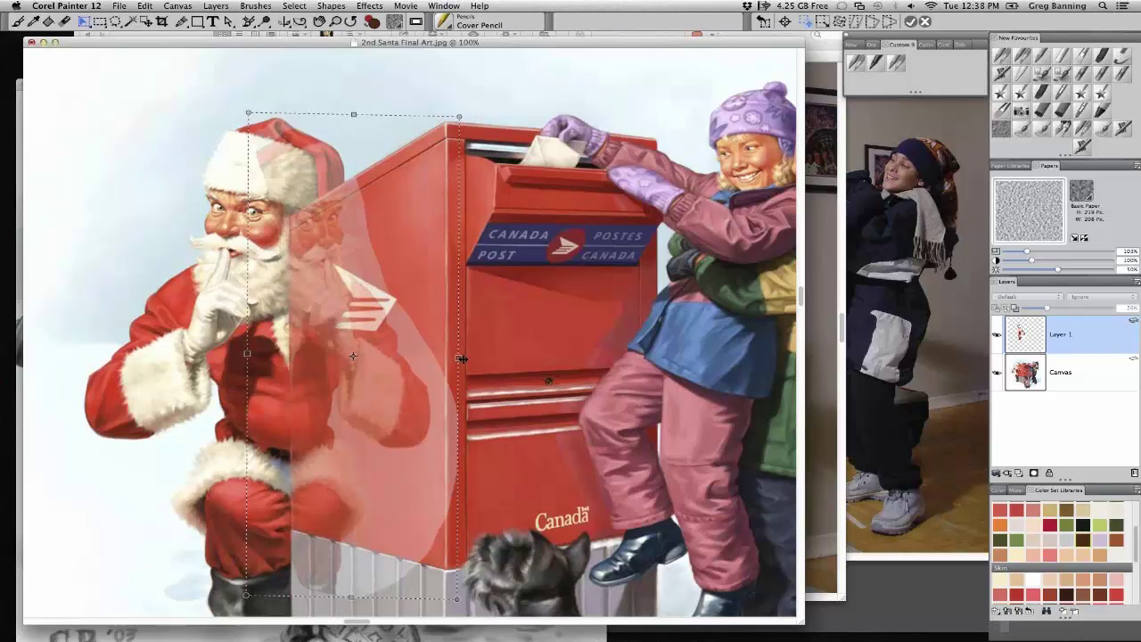
{"action": "left_click_drag", "start_coordinate": [461, 358], "coordinate": [469, 358]}
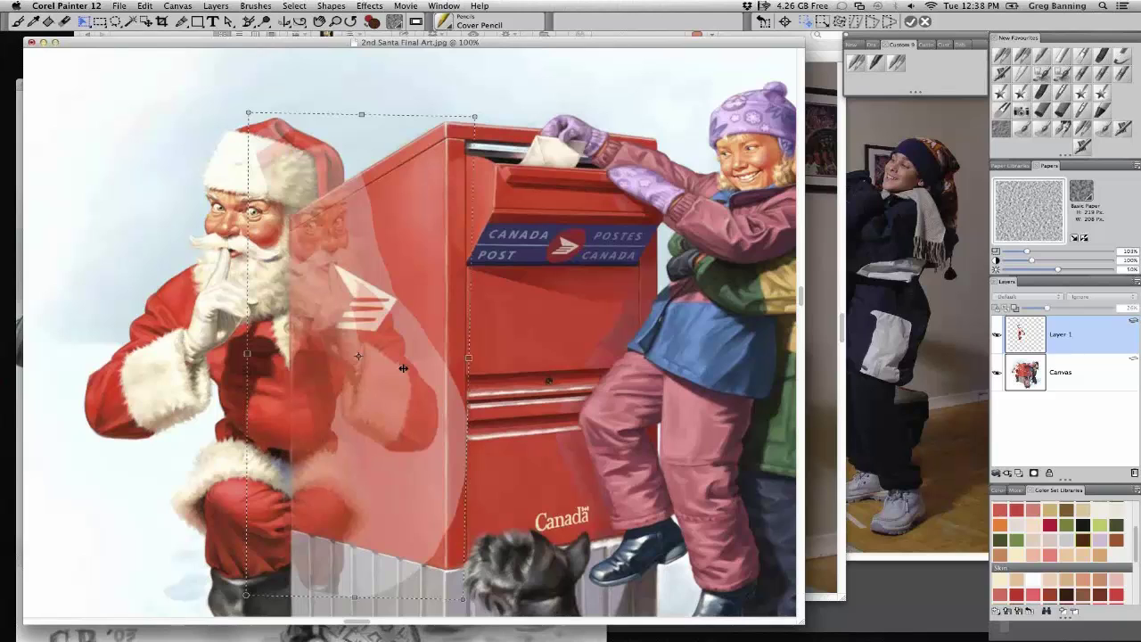
{"action": "left_click_drag", "start_coordinate": [403, 368], "coordinate": [407, 360]}
{"action": "key", "text": "b"}
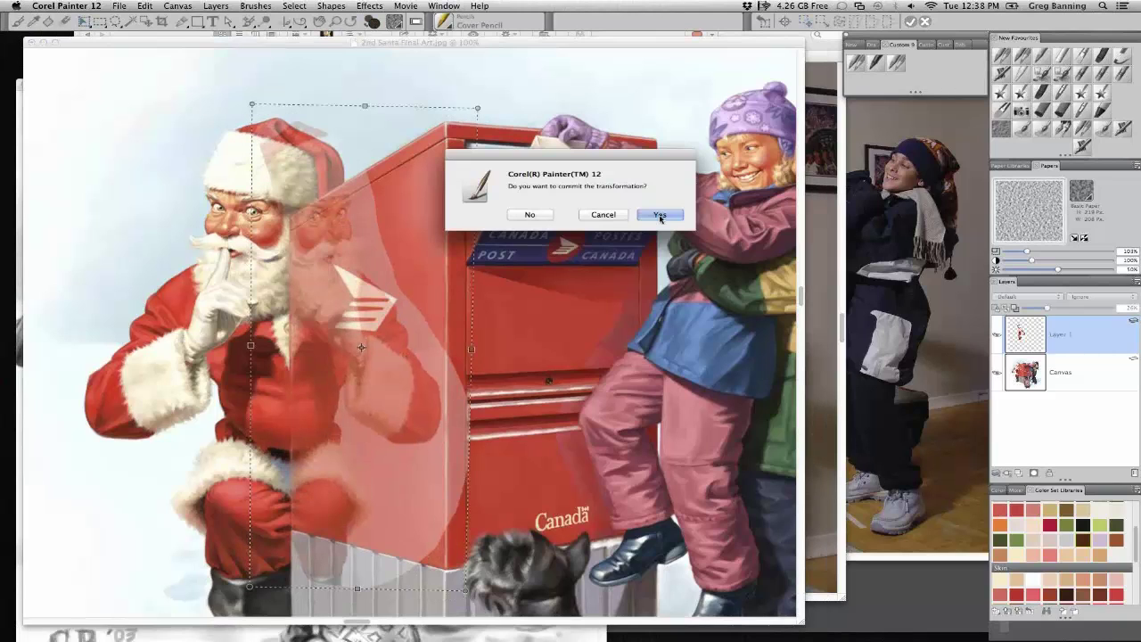
Confirm the transformation, then erase the ghost over Santa's hat and the mailbox's left edge
{"action": "left_click", "coordinate": [660, 217]}
{"action": "left_click", "coordinate": [1122, 74]}
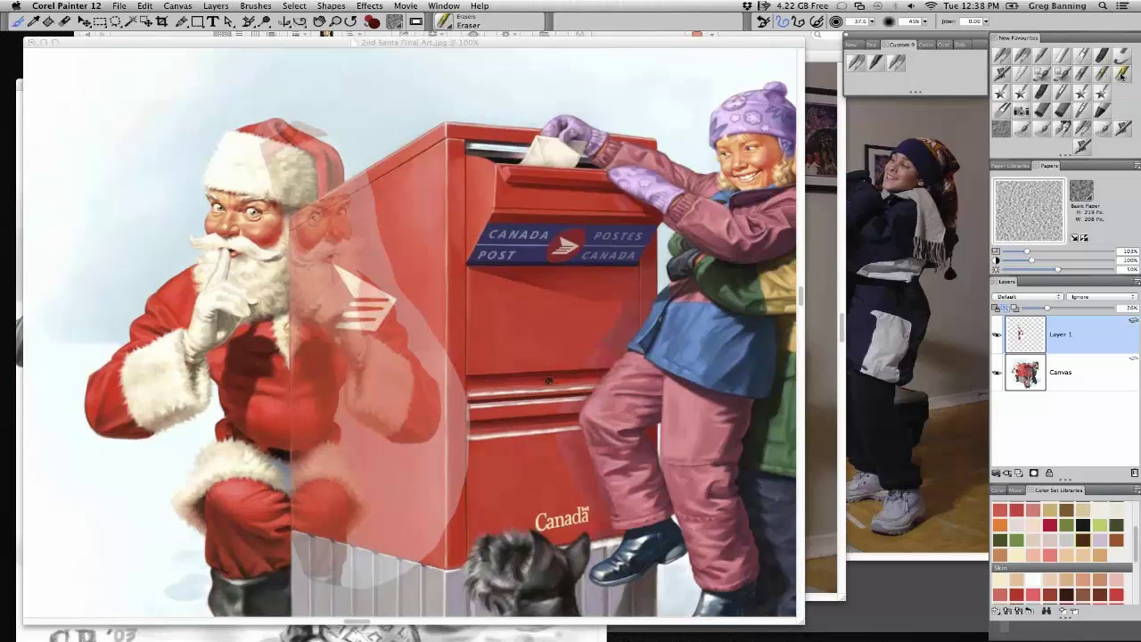
{"action": "left_click", "coordinate": [342, 126]}
{"action": "mouse_move", "coordinate": [332, 119]}
{"action": "left_mouse_down"}
{"action": "mouse_move", "coordinate": [265, 161]}
{"action": "mouse_move", "coordinate": [311, 116]}
{"action": "left_mouse_up"}
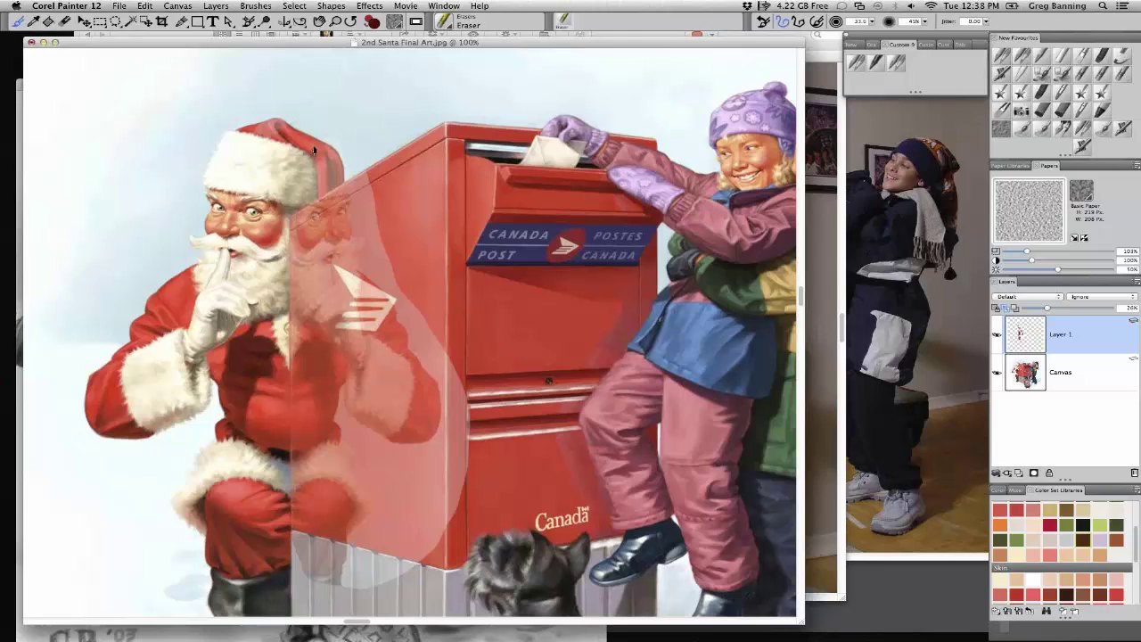
{"action": "mouse_move", "coordinate": [314, 149]}
{"action": "left_mouse_down"}
{"action": "mouse_move", "coordinate": [303, 182]}
{"action": "mouse_move", "coordinate": [327, 179]}
{"action": "left_mouse_up"}
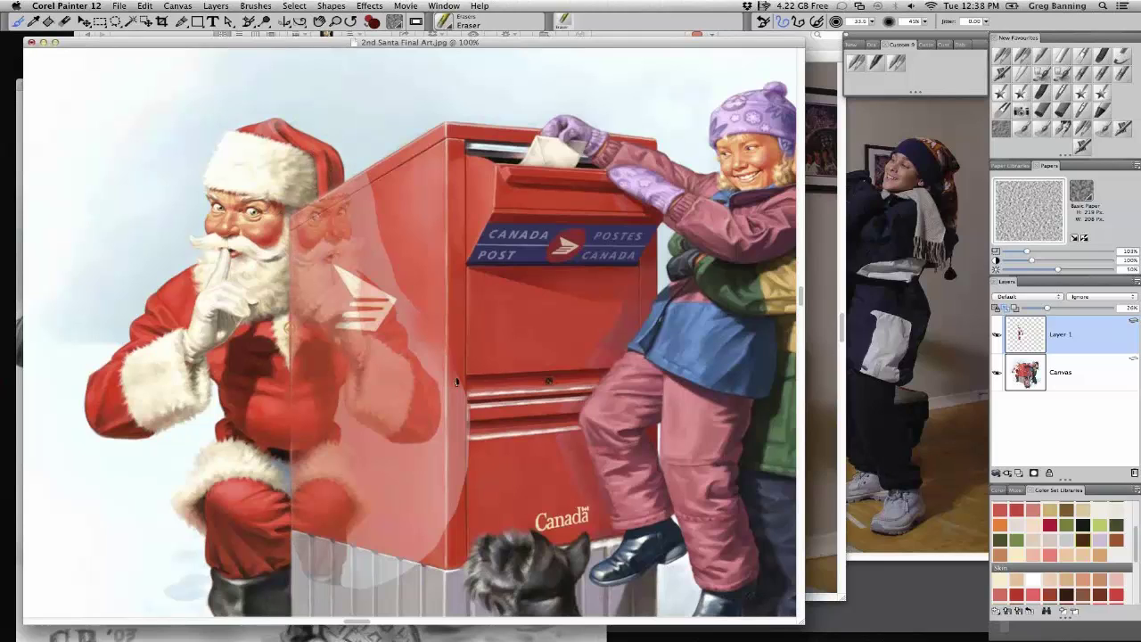
{"action": "mouse_move", "coordinate": [411, 308]}
{"action": "left_mouse_down"}
{"action": "mouse_move", "coordinate": [457, 392]}
{"action": "mouse_move", "coordinate": [441, 535]}
{"action": "mouse_move", "coordinate": [401, 481]}
{"action": "mouse_move", "coordinate": [424, 467]}
{"action": "mouse_move", "coordinate": [448, 412]}
{"action": "mouse_move", "coordinate": [366, 499]}
{"action": "mouse_move", "coordinate": [411, 471]}
{"action": "left_mouse_up"}
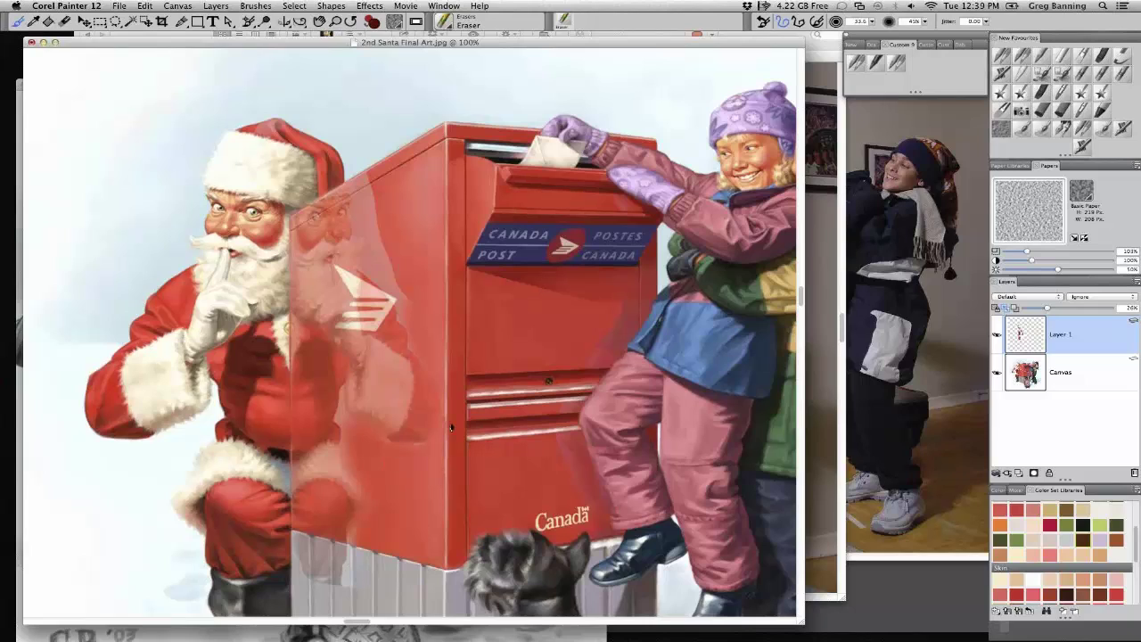
{"action": "mouse_move", "coordinate": [381, 203]}
{"action": "left_mouse_down"}
{"action": "mouse_move", "coordinate": [378, 258]}
{"action": "mouse_move", "coordinate": [370, 198]}
{"action": "mouse_move", "coordinate": [361, 214]}
{"action": "mouse_move", "coordinate": [416, 303]}
{"action": "left_mouse_up"}
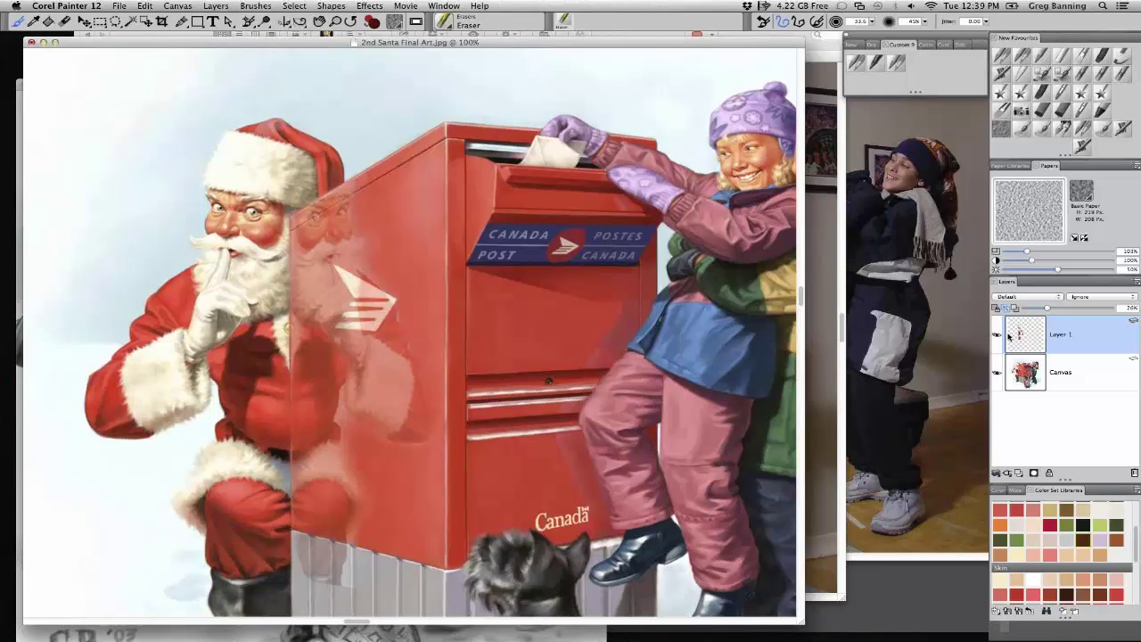
Delete Layer 1, zoom out to 75%, and close 2nd Santa Final Art.jpg
{"action": "left_click", "coordinate": [1132, 477]}
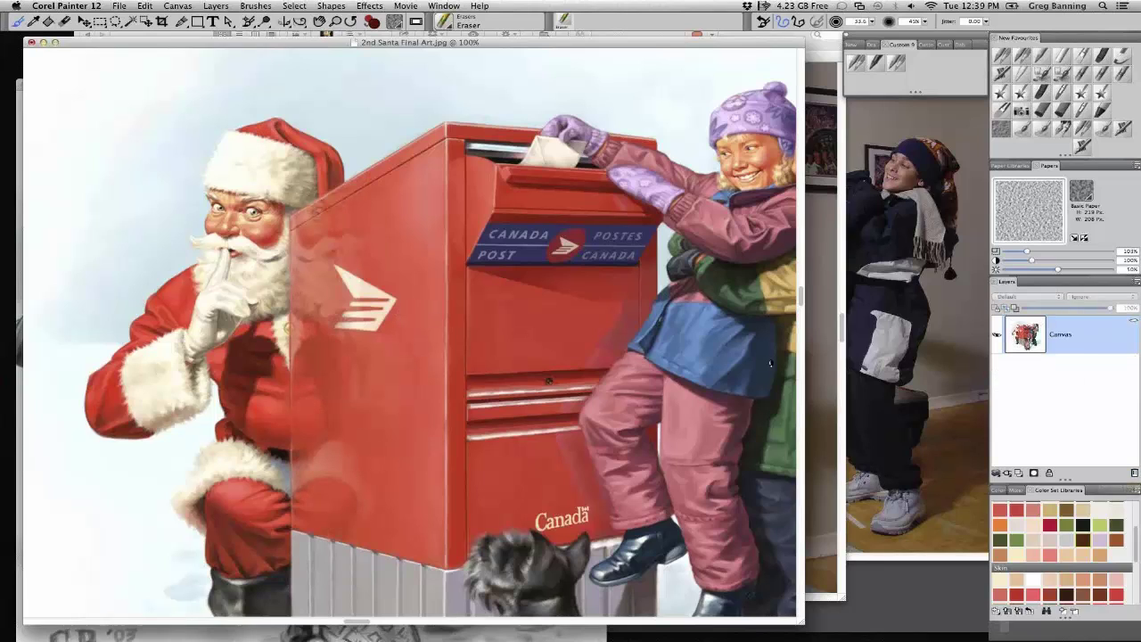
{"action": "left_click", "coordinate": [434, 443], "text": "alt"}
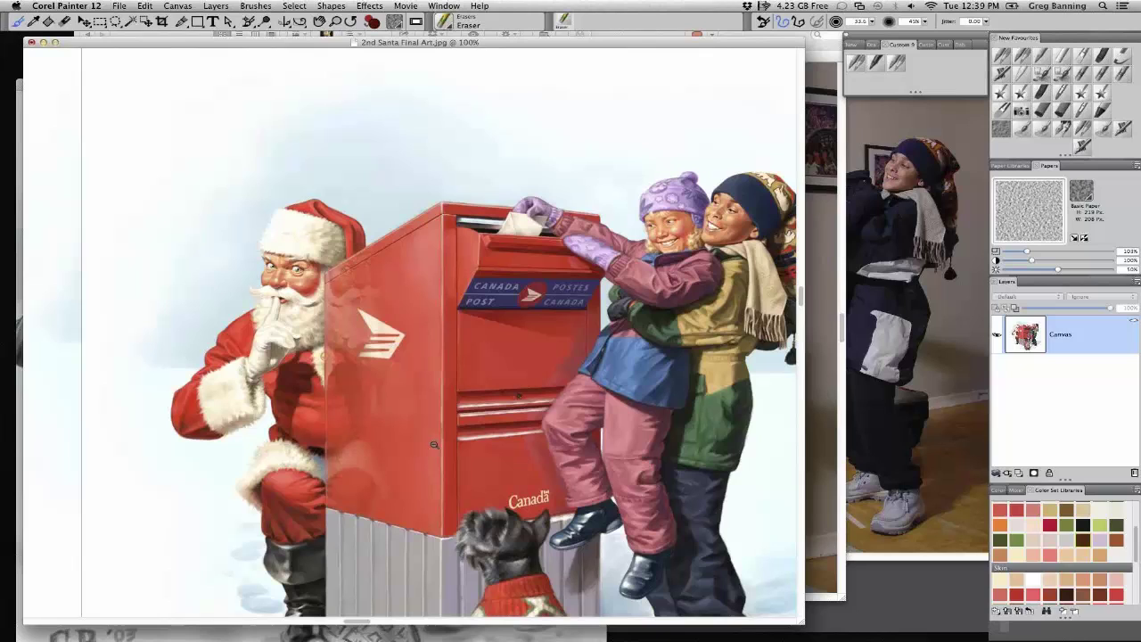
{"action": "left_click", "coordinate": [434, 443], "text": "alt"}
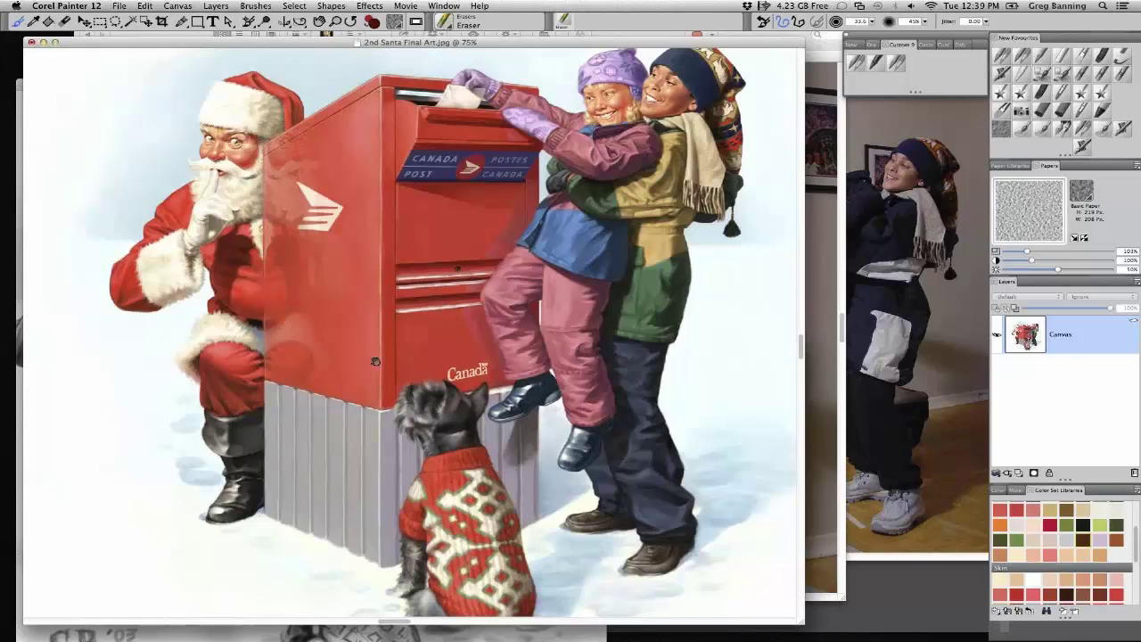
{"action": "left_click_drag", "start_coordinate": [31, 46], "coordinate": [371, 176]}
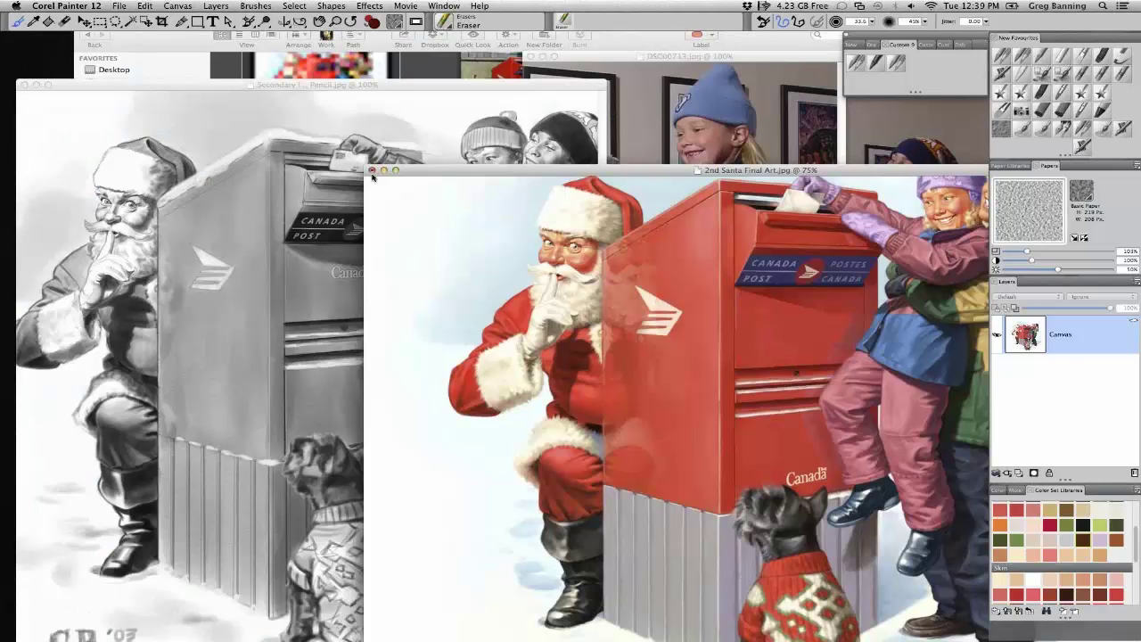
{"action": "left_click", "coordinate": [372, 171]}
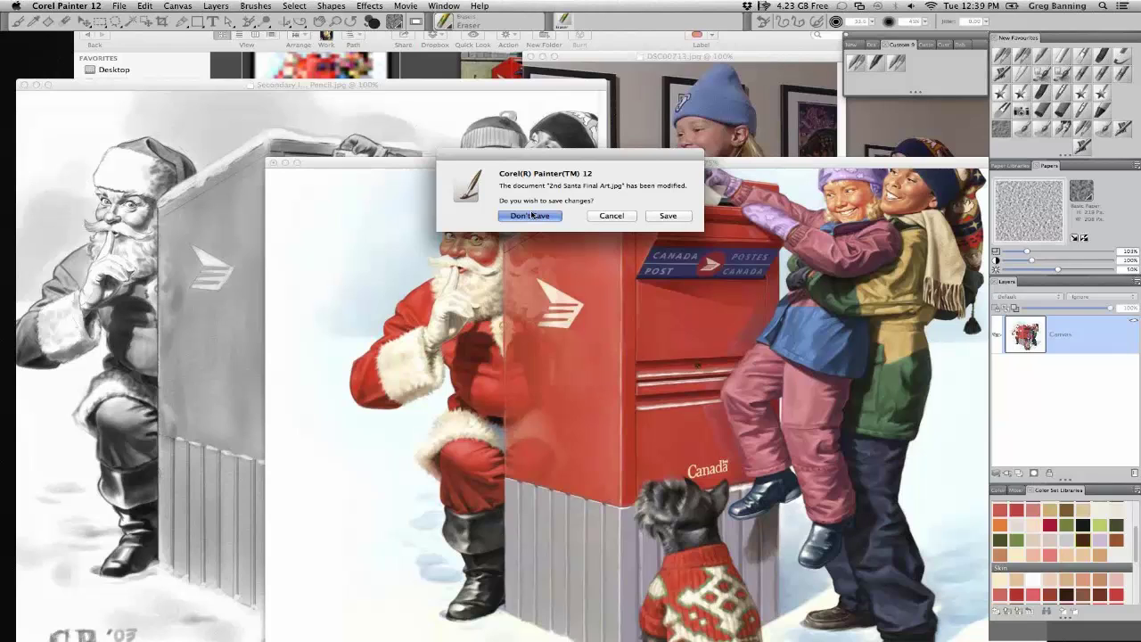
Discard the Santa artwork changes and open Santa Secondary underpaint.jpg from the Santa folder
{"action": "left_click", "coordinate": [531, 215]}
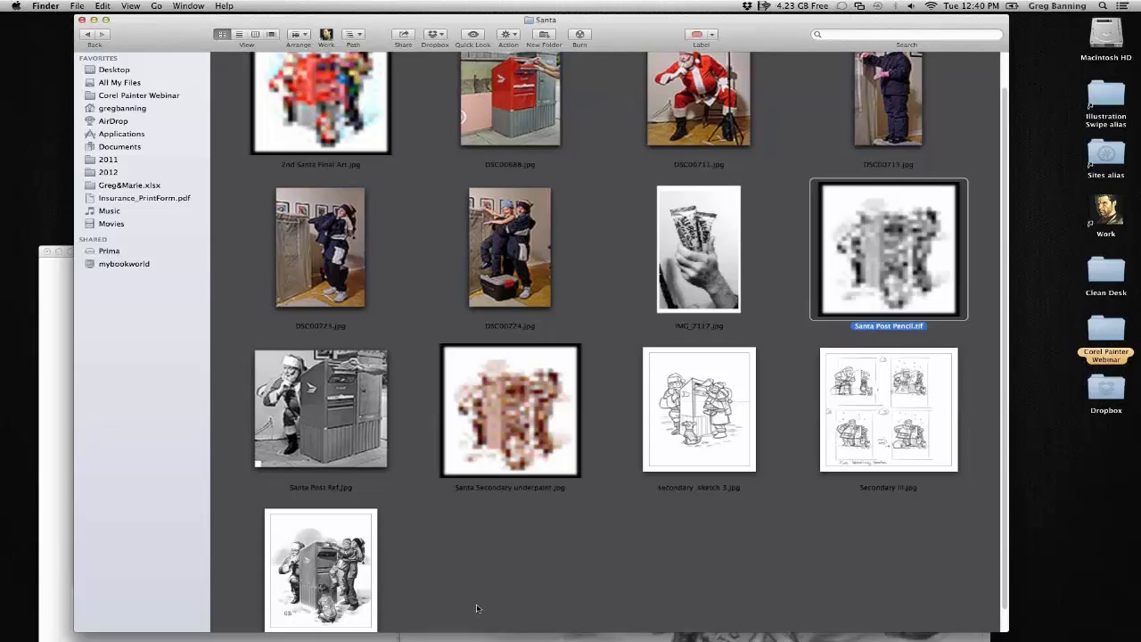
{"action": "left_click", "coordinate": [509, 422]}
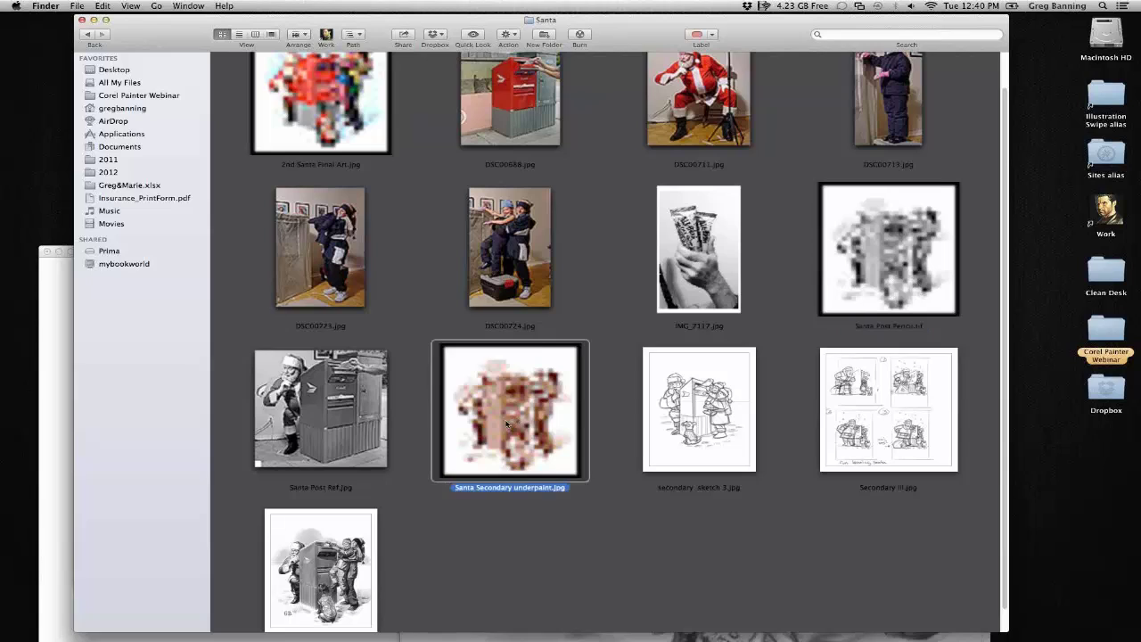
{"action": "mouse_move", "coordinate": [506, 424]}
{"action": "left_mouse_down"}
{"action": "mouse_move", "coordinate": [96, 637]}
{"action": "mouse_move", "coordinate": [203, 626]}
{"action": "left_mouse_up"}
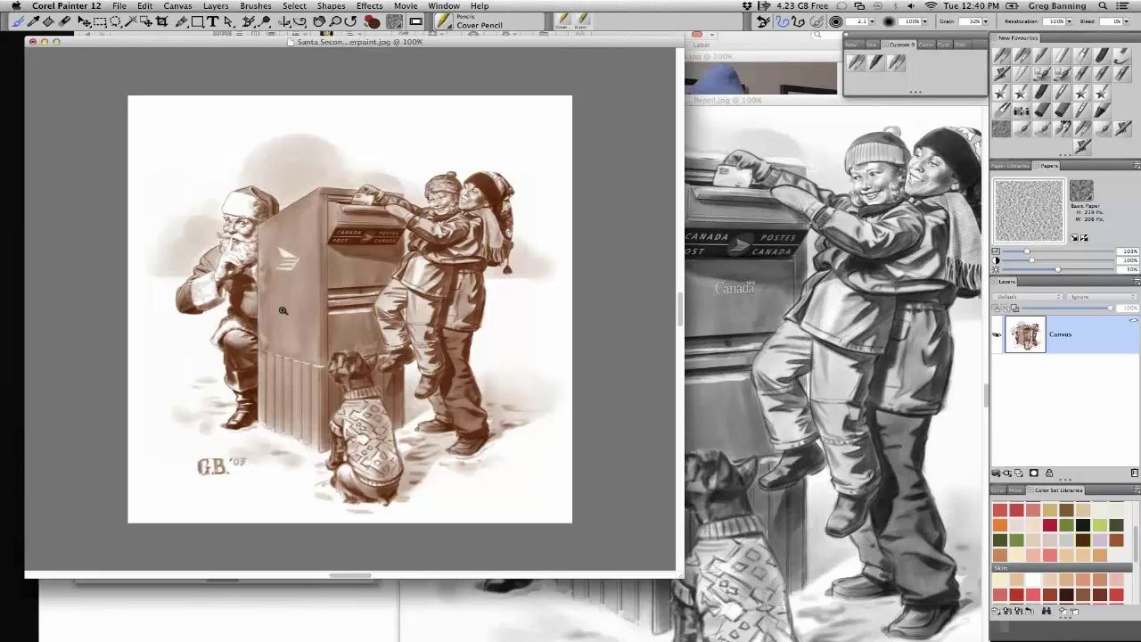
Zoom in on Santa and the mailbox, fit the whole underpaint, and enlarge its window
{"action": "left_click", "coordinate": [282, 310]}
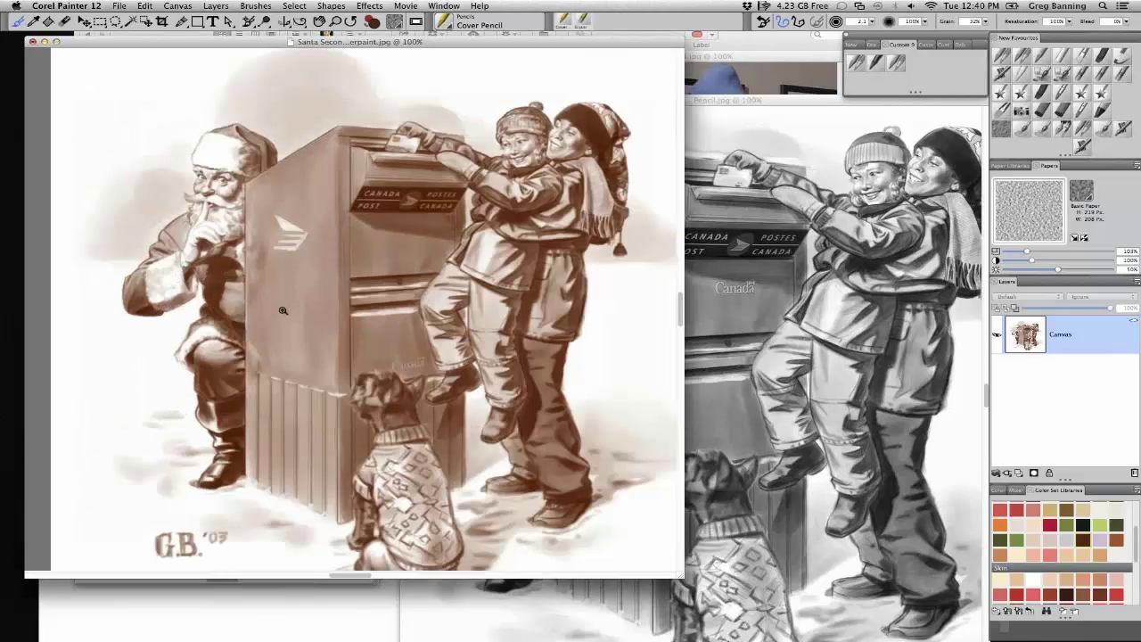
{"action": "left_click", "coordinate": [236, 276]}
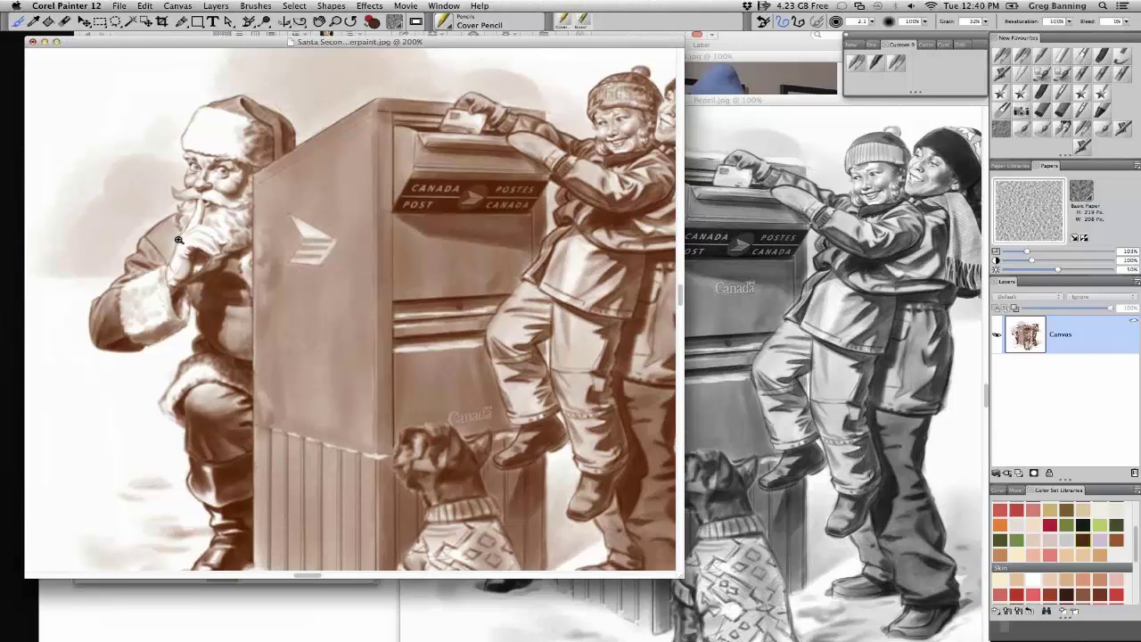
{"action": "left_click", "coordinate": [178, 238], "text": "alt"}
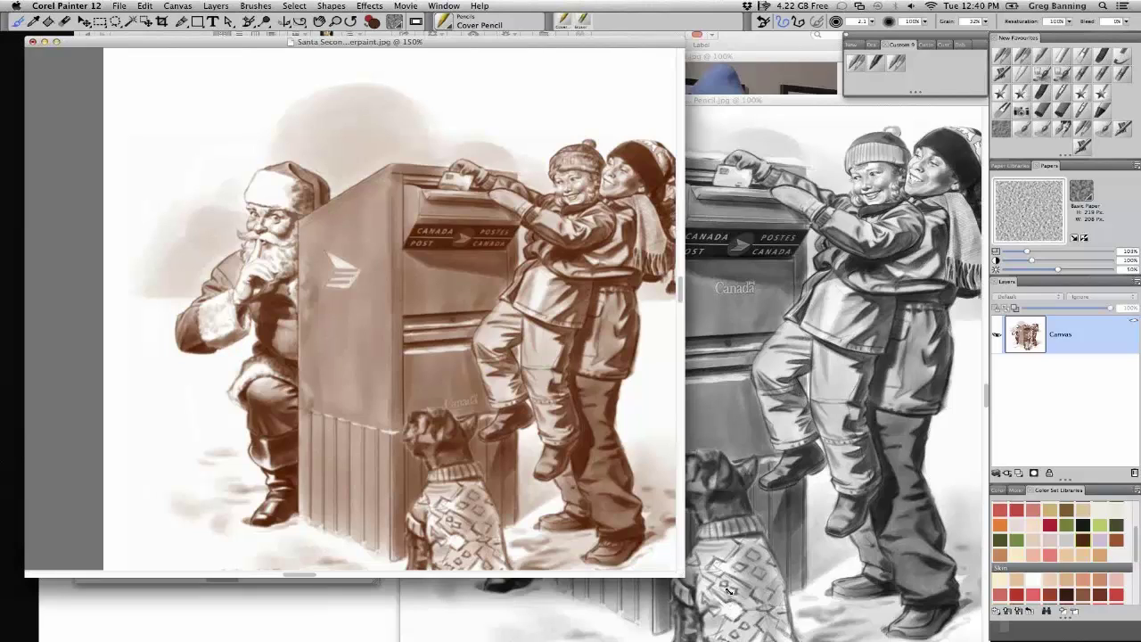
{"action": "left_click_drag", "start_coordinate": [684, 577], "coordinate": [793, 606]}
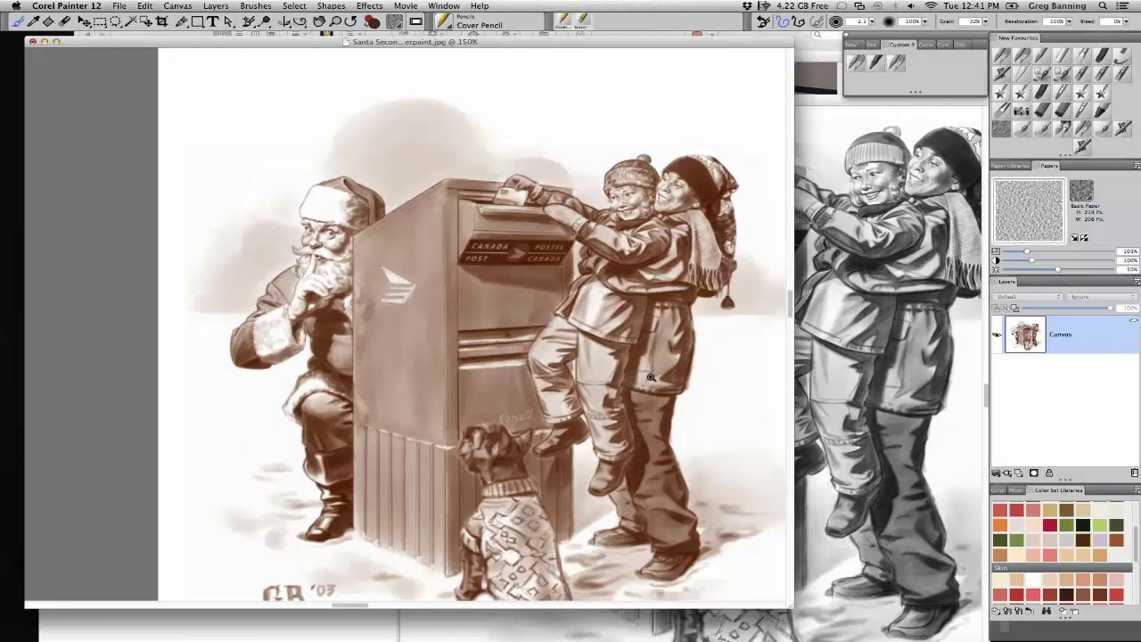
Inspect the children in the Santa painting, then drag its window aside to reveal the reference photo
{"action": "left_click", "coordinate": [651, 377]}
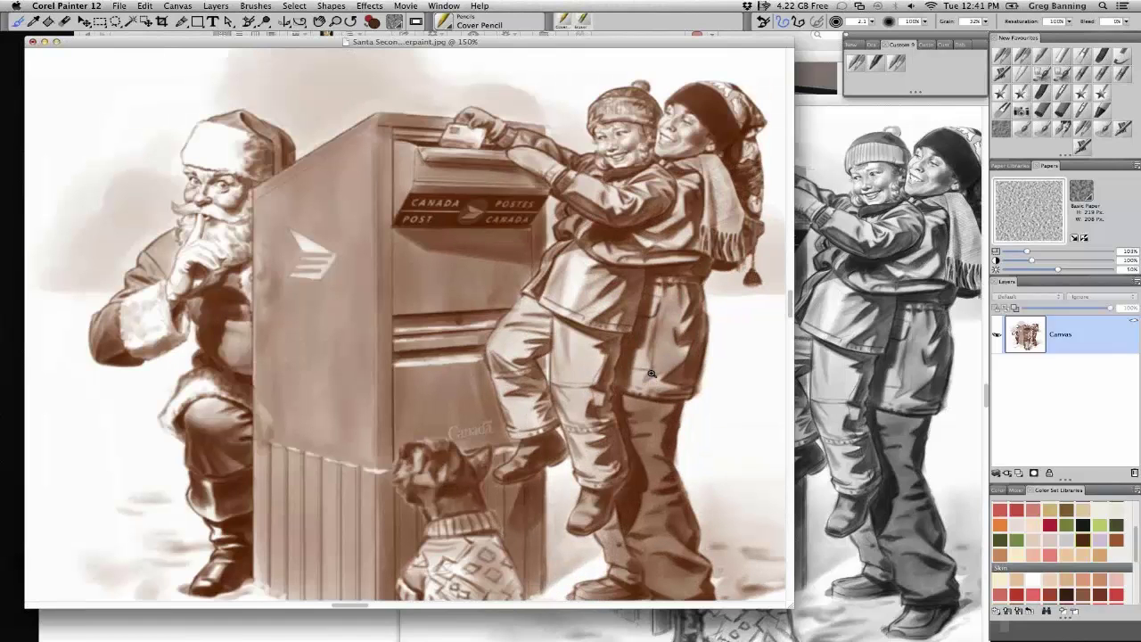
{"action": "left_click", "coordinate": [651, 375], "text": "alt"}
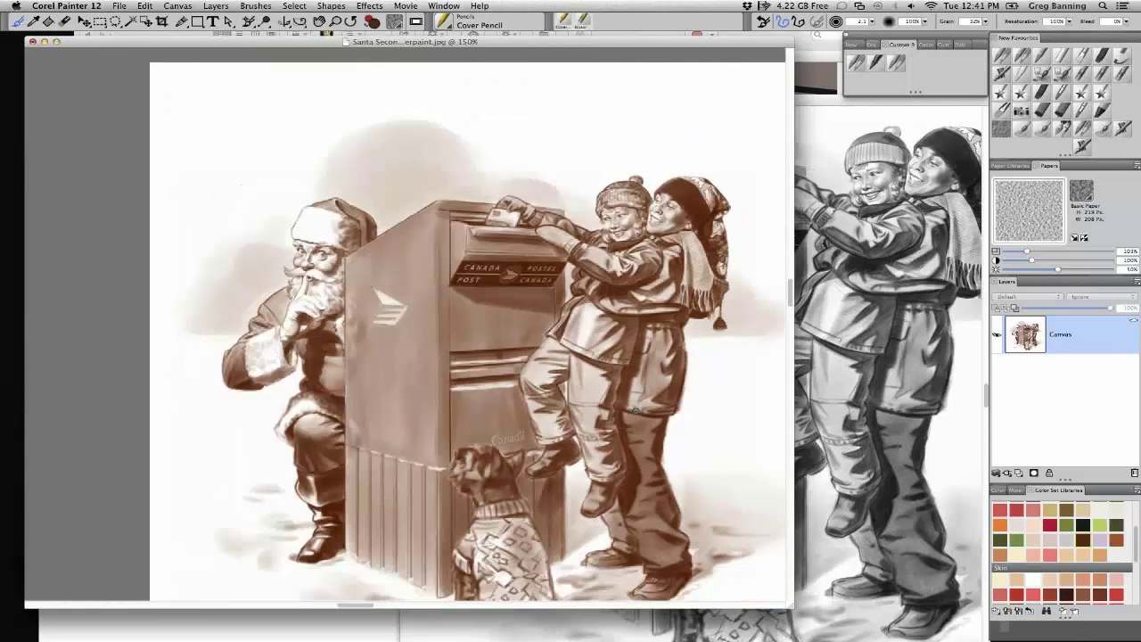
{"action": "scroll", "coordinate": [637, 409], "scroll_direction": "down", "scroll_amount": 3}
{"action": "scroll", "coordinate": [615, 401], "scroll_direction": "right", "scroll_amount": 2}
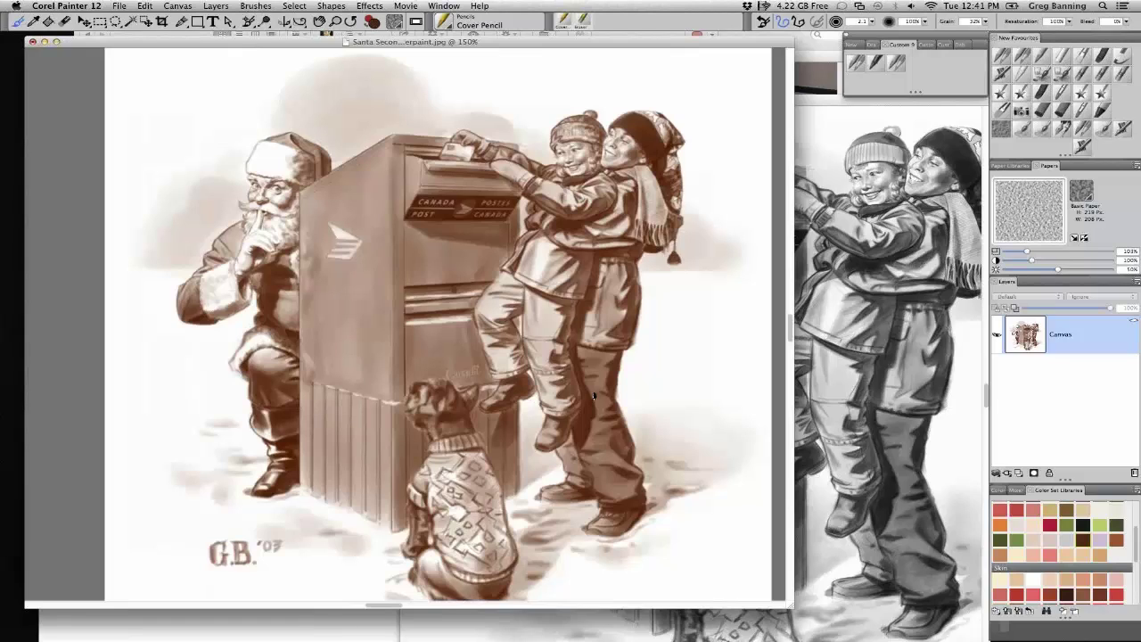
{"action": "left_click_drag", "start_coordinate": [594, 462], "coordinate": [585, 482]}
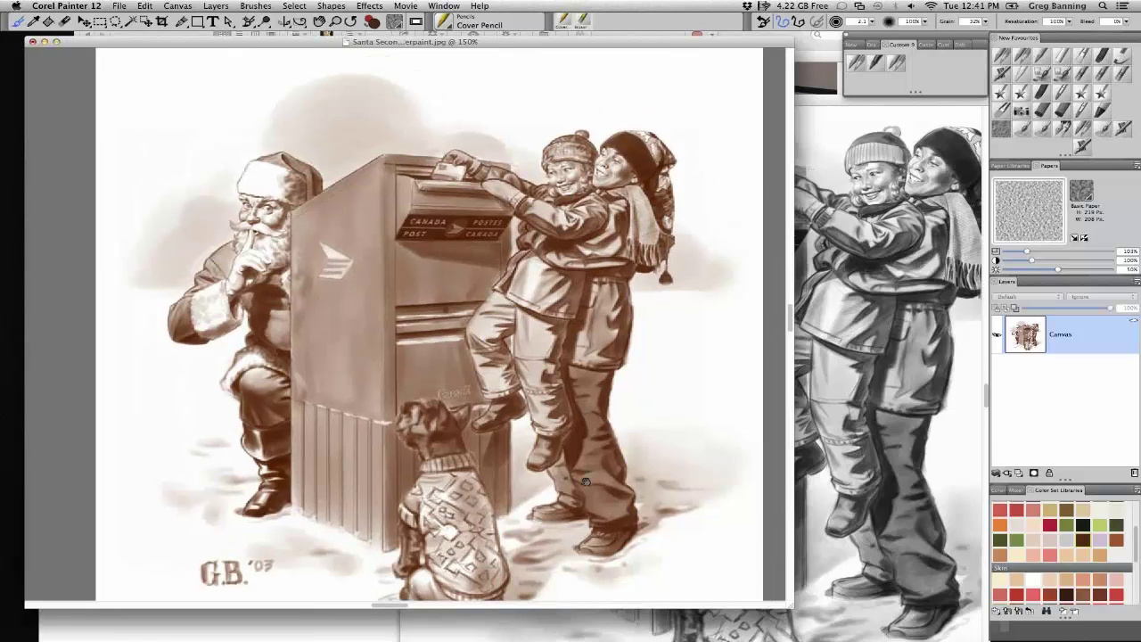
{"action": "left_click_drag", "start_coordinate": [586, 482], "coordinate": [566, 464]}
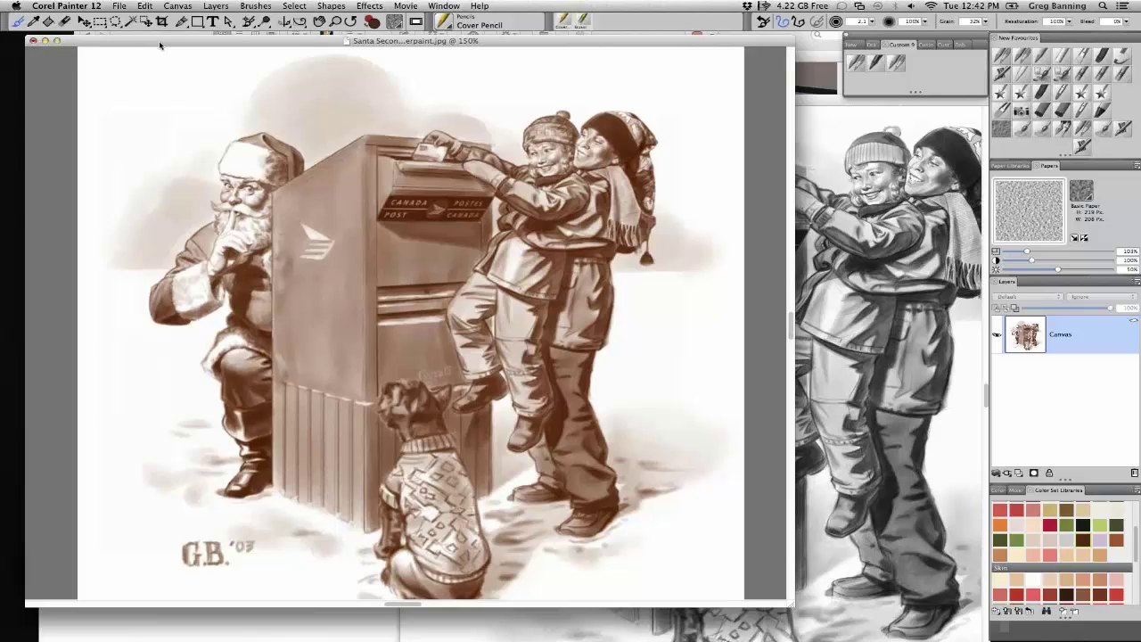
{"action": "left_click_drag", "start_coordinate": [161, 44], "coordinate": [152, 46]}
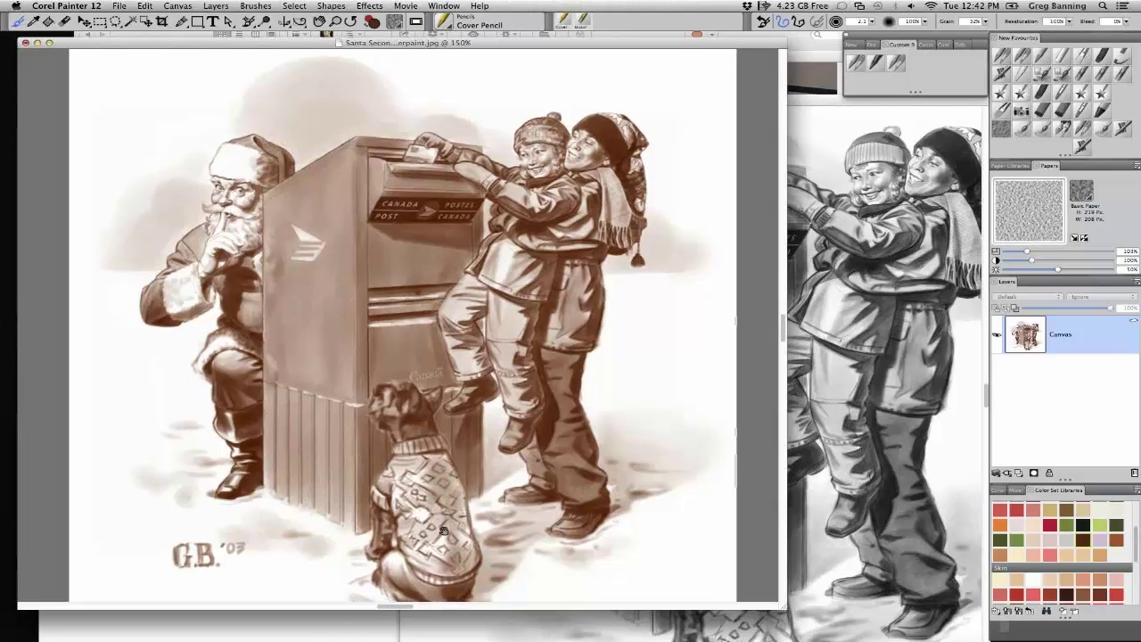
{"action": "scroll", "coordinate": [443, 531], "scroll_direction": "down", "scroll_amount": 2}
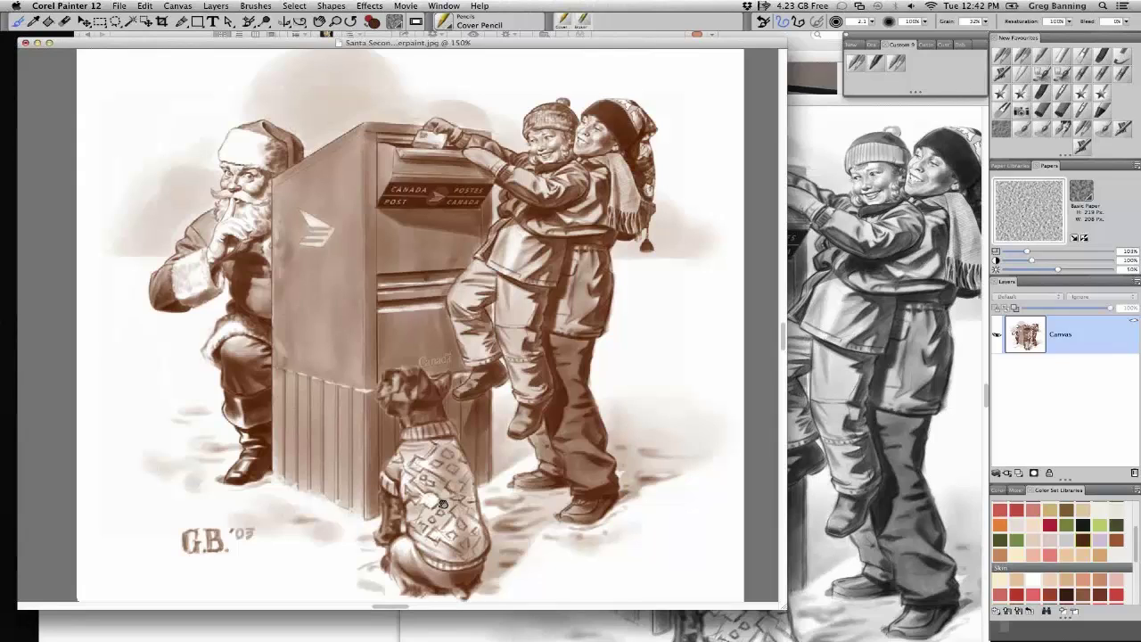
{"action": "scroll", "coordinate": [442, 502], "scroll_direction": "down", "scroll_amount": 3}
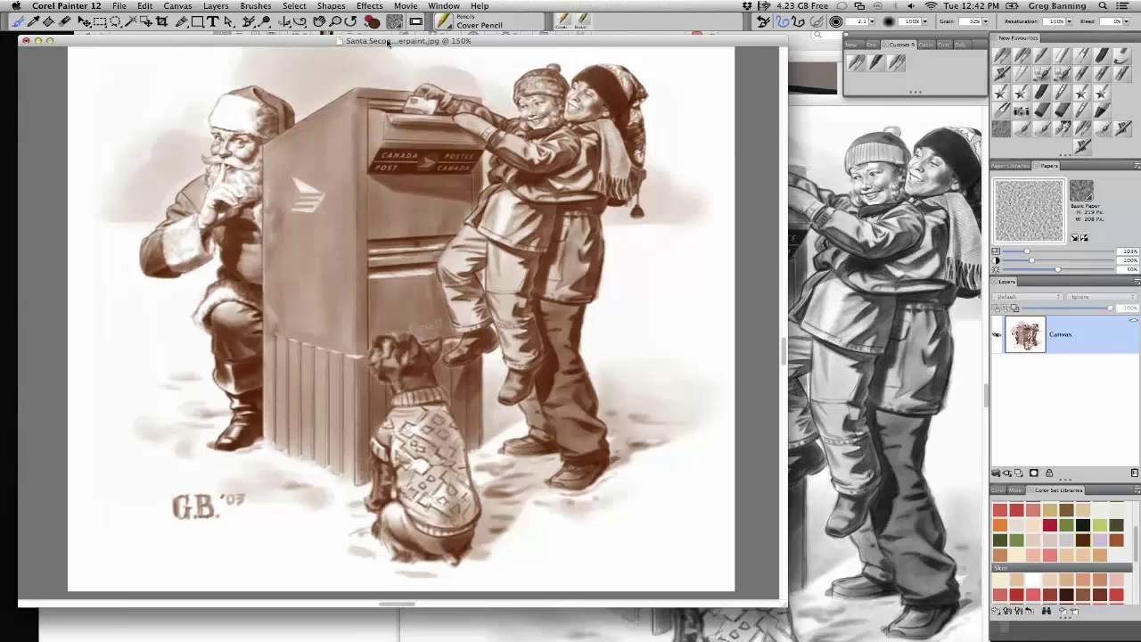
{"action": "left_click_drag", "start_coordinate": [388, 42], "coordinate": [777, 216]}
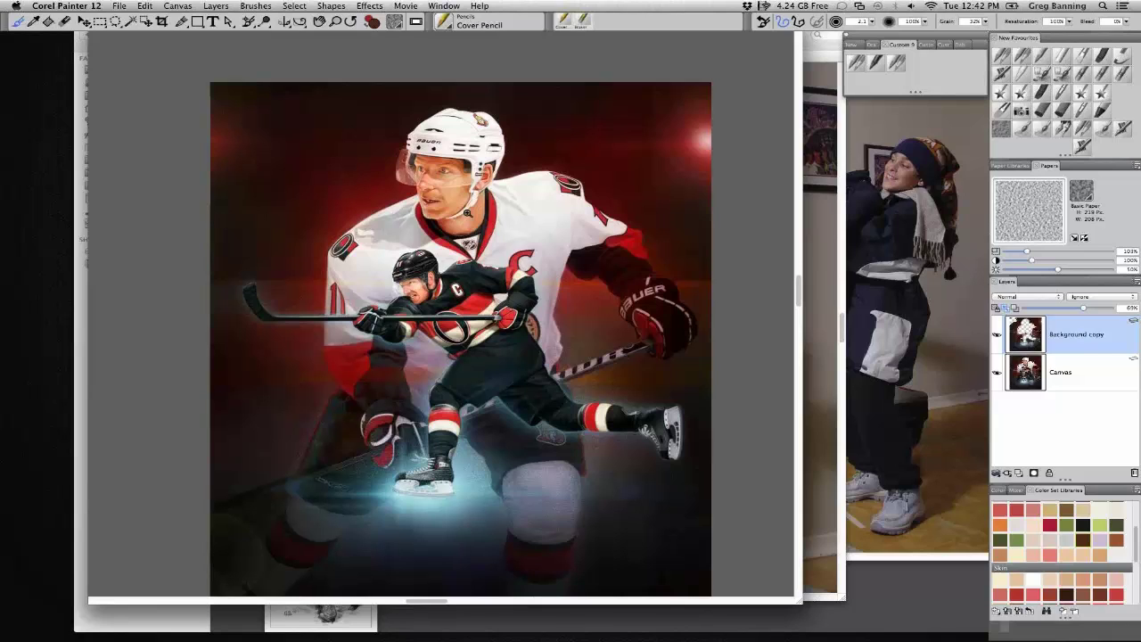
Zoom in on the hockey player's neck and back out, then enlarge the illustration window
{"action": "left_click", "coordinate": [467, 213]}
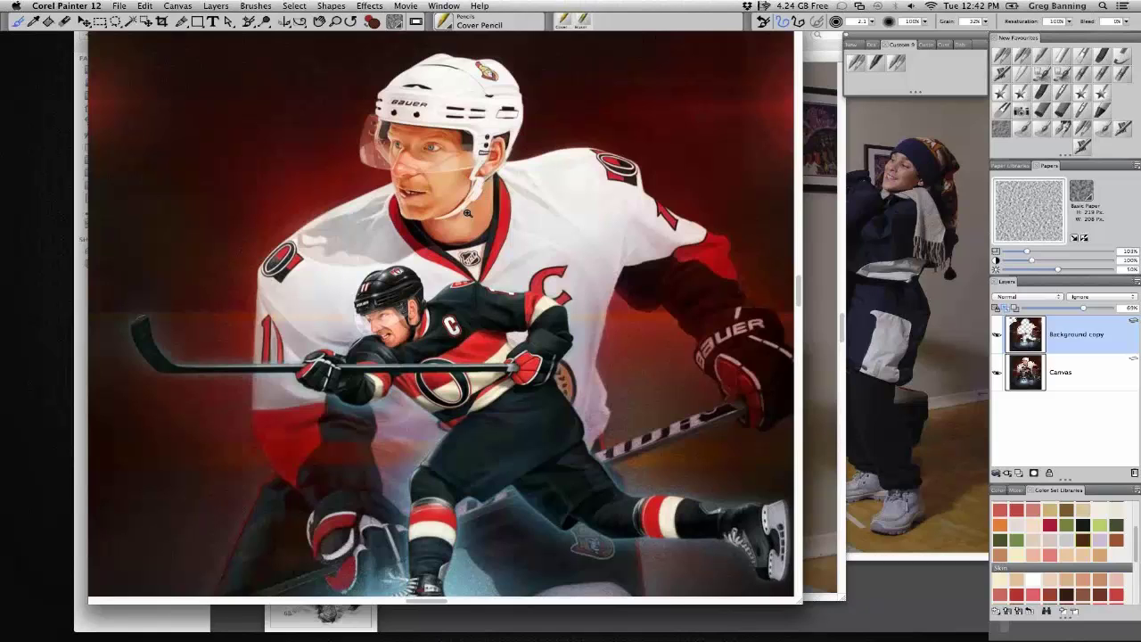
{"action": "left_click", "coordinate": [467, 213], "text": "alt"}
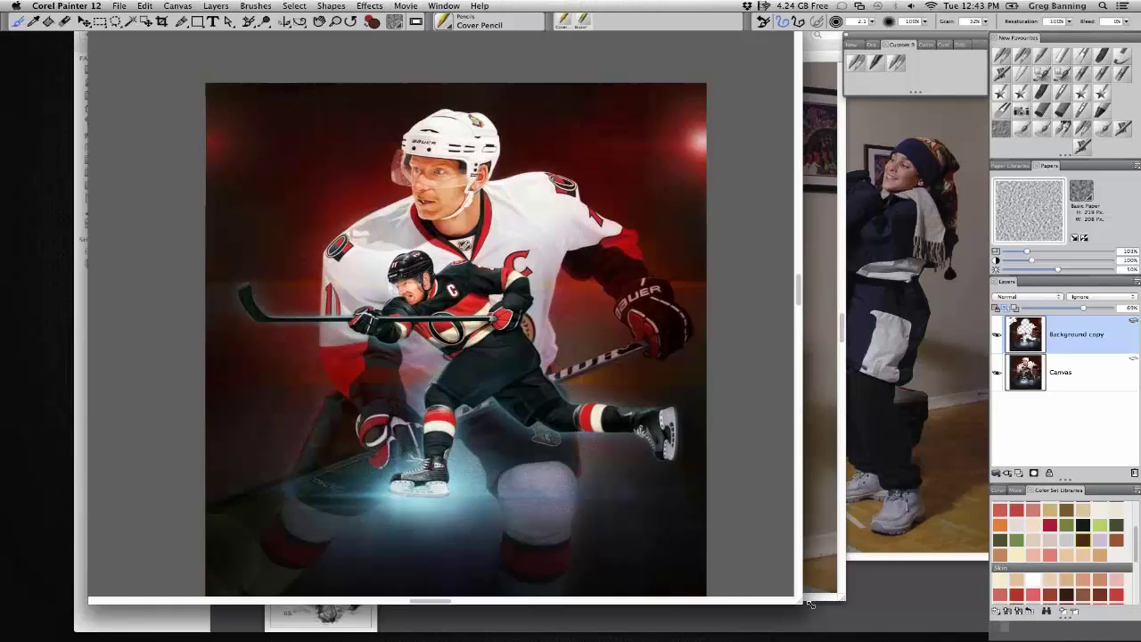
{"action": "left_click_drag", "start_coordinate": [808, 605], "coordinate": [866, 637]}
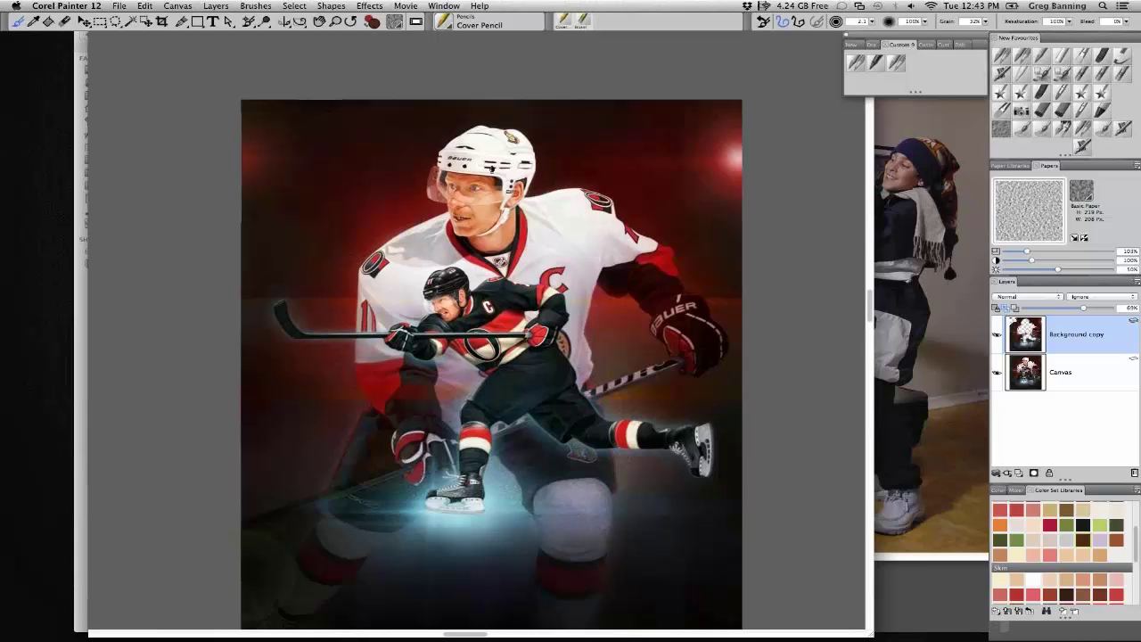
{"action": "scroll", "coordinate": [489, 167], "scroll_direction": "up", "scroll_amount": 2}
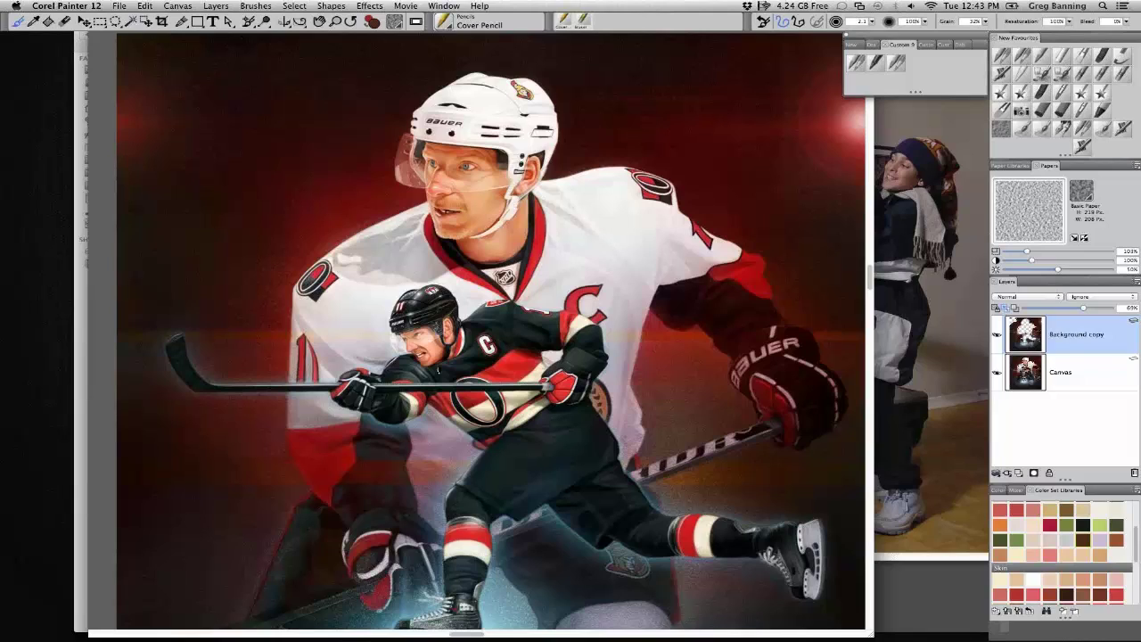
{"action": "scroll", "coordinate": [481, 329], "scroll_direction": "down", "scroll_amount": 3}
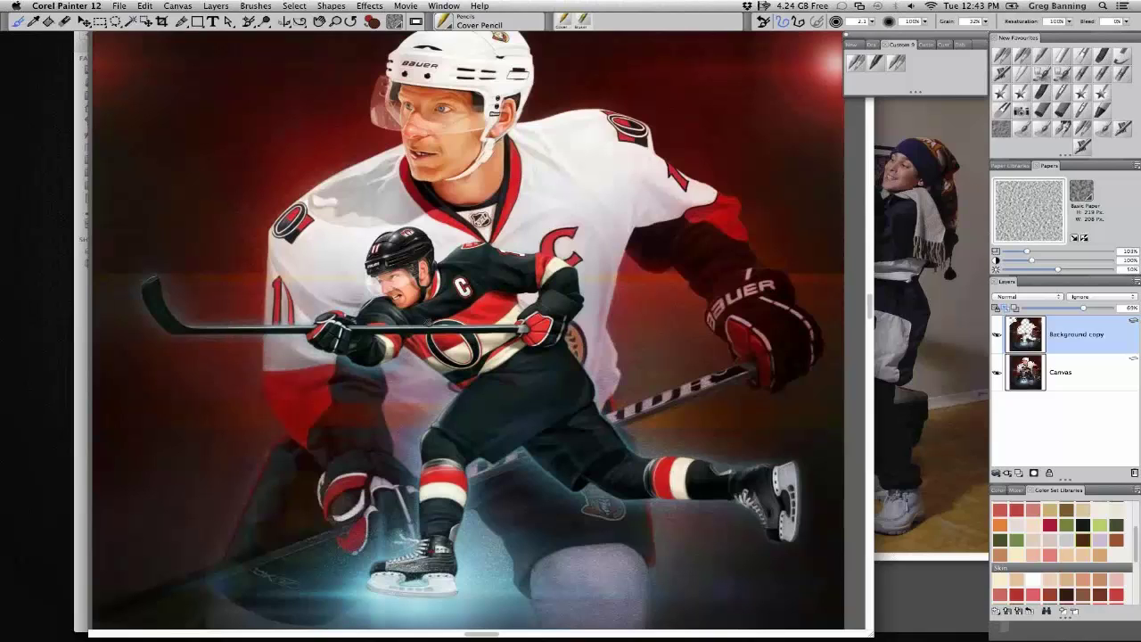
{"action": "scroll", "coordinate": [469, 329], "scroll_direction": "up", "scroll_amount": 1}
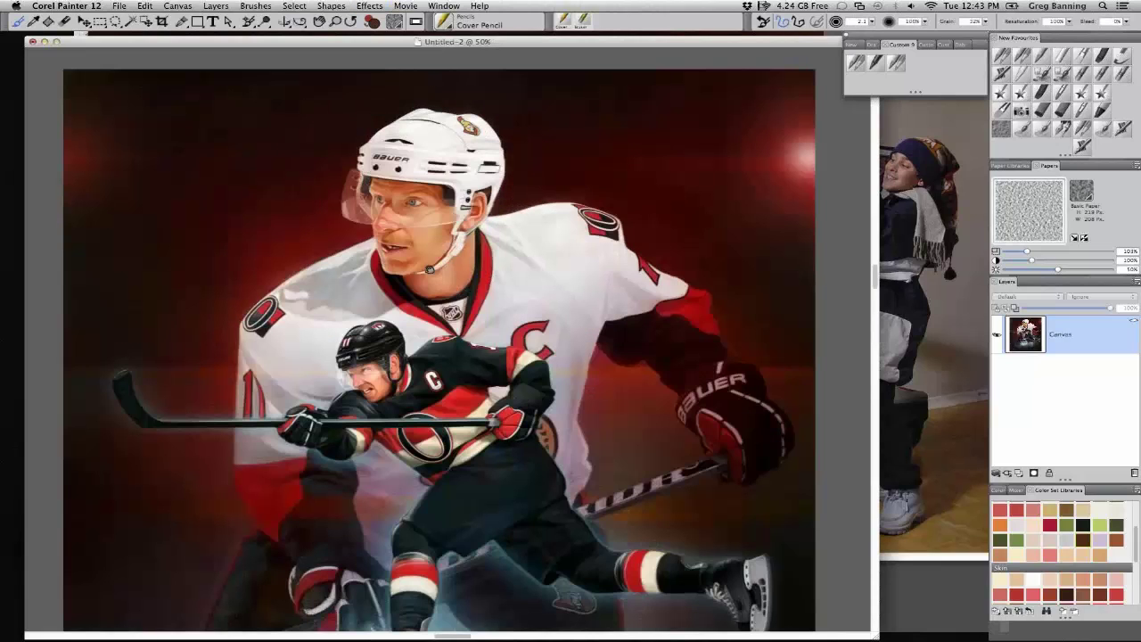
Lasso the large player's head and paste an aligned copy onto a new Layer 1
{"action": "key", "text": "l"}
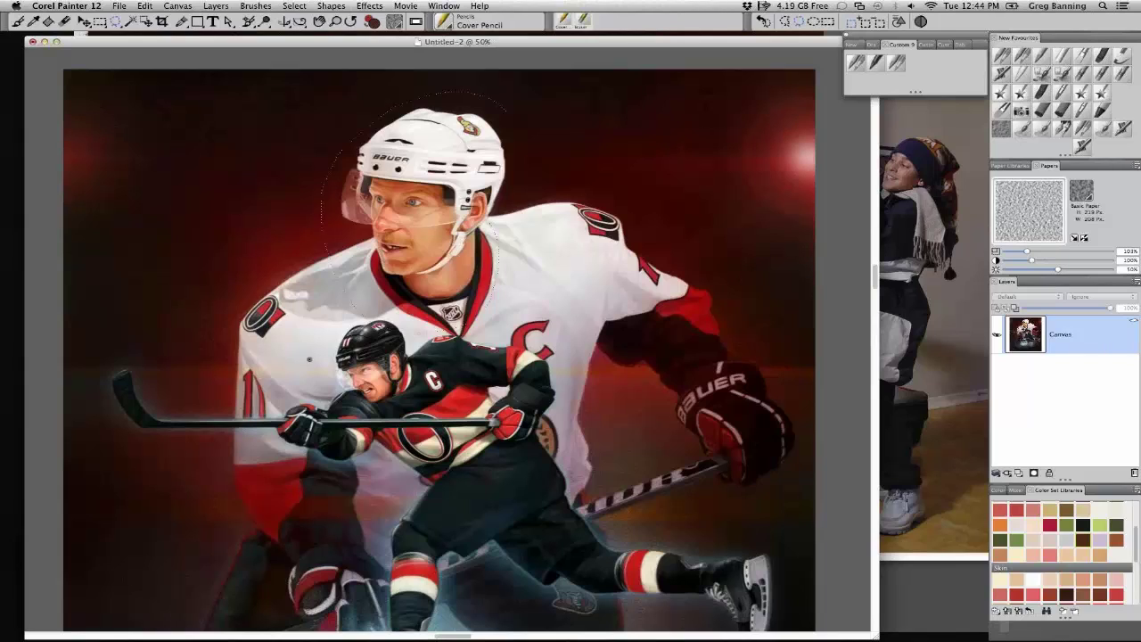
{"action": "left_click_drag", "start_coordinate": [334, 164], "coordinate": [384, 111]}
{"action": "key", "text": "f"}
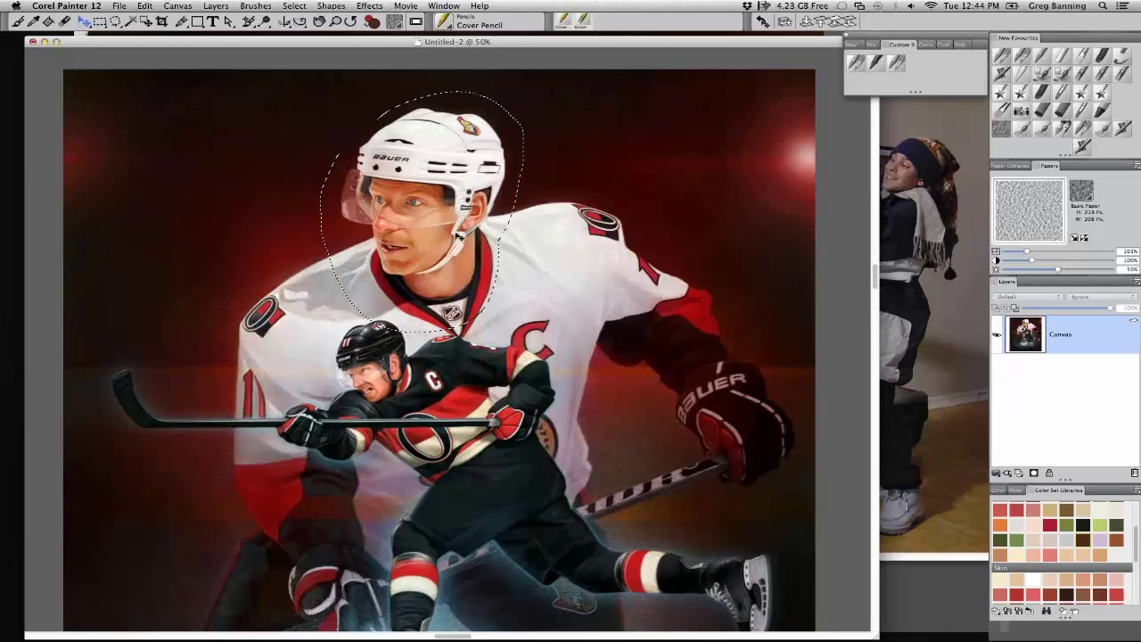
{"action": "key", "text": "super+v"}
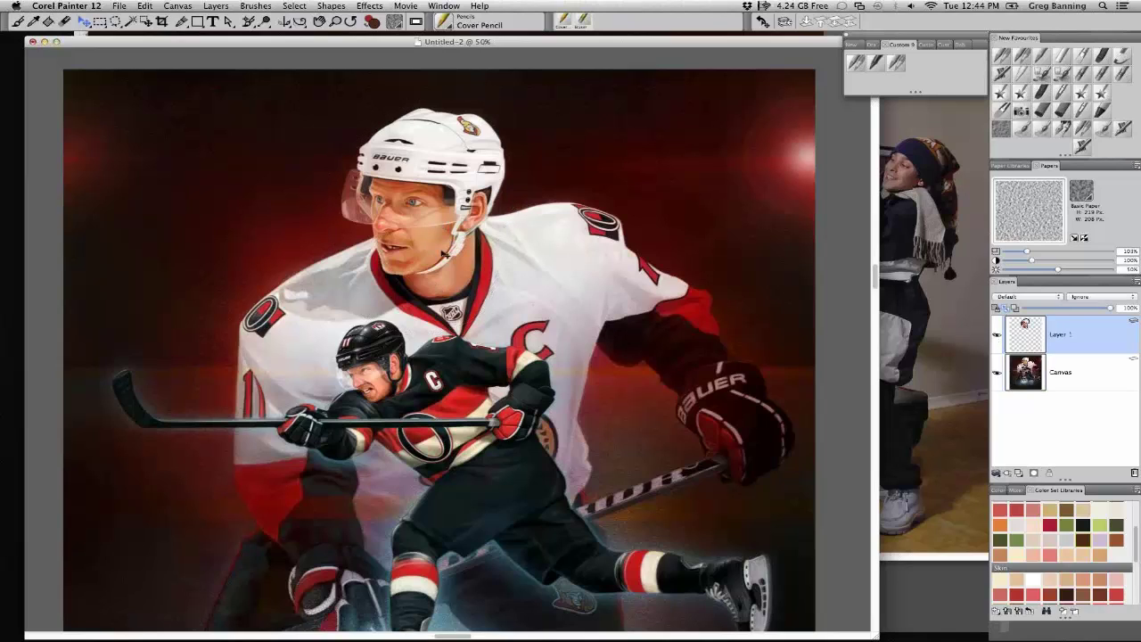
{"action": "left_click_drag", "start_coordinate": [444, 254], "coordinate": [471, 254]}
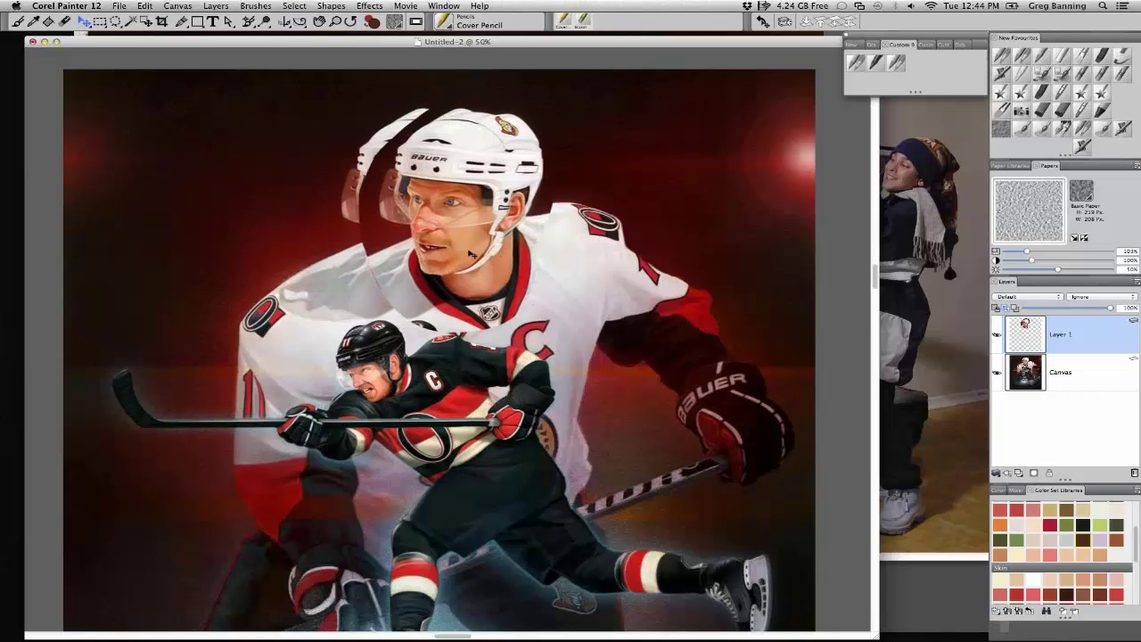
{"action": "key", "text": "super+z"}
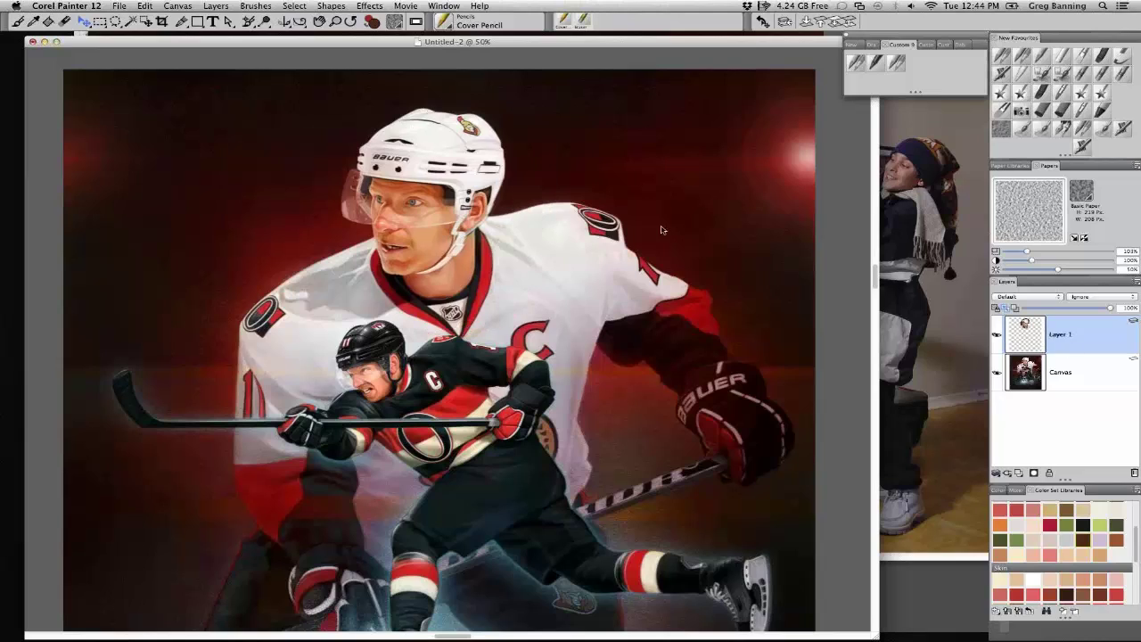
Choose the Glow brush with a warm reddish-brown colour and shrink it to about 262
{"action": "left_click", "coordinate": [1089, 94]}
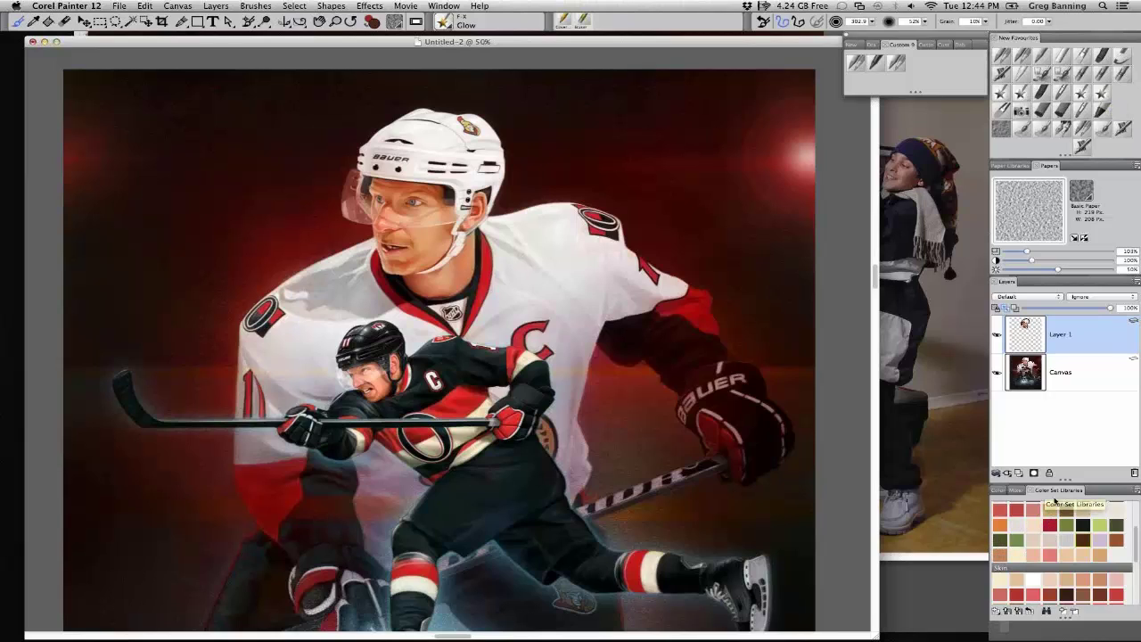
{"action": "left_click", "coordinate": [997, 491]}
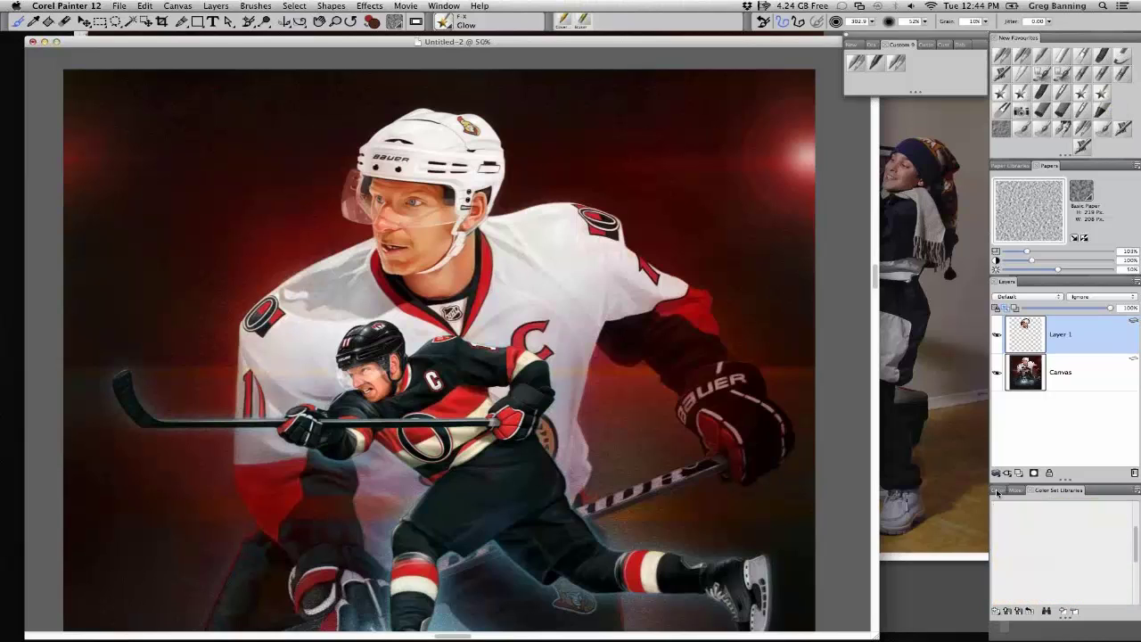
{"action": "left_click", "coordinate": [1072, 549]}
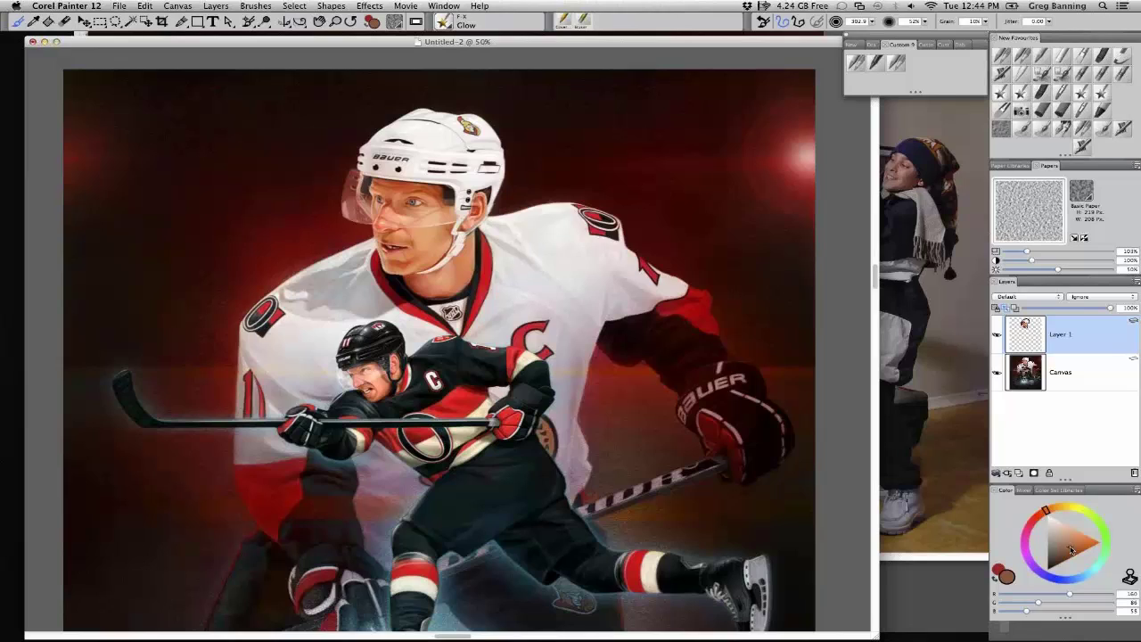
{"action": "left_click_drag", "start_coordinate": [1072, 550], "coordinate": [1068, 549]}
{"action": "left_click_drag", "start_coordinate": [423, 267], "coordinate": [426, 250]}
Glow-paint the big player's face, chin, nose and eyes, then lower Layer 1's opacity to 71%
{"action": "left_click_drag", "start_coordinate": [419, 194], "coordinate": [450, 239]}
{"action": "left_click_drag", "start_coordinate": [392, 286], "coordinate": [433, 238]}
{"action": "key", "text": "super+z"}
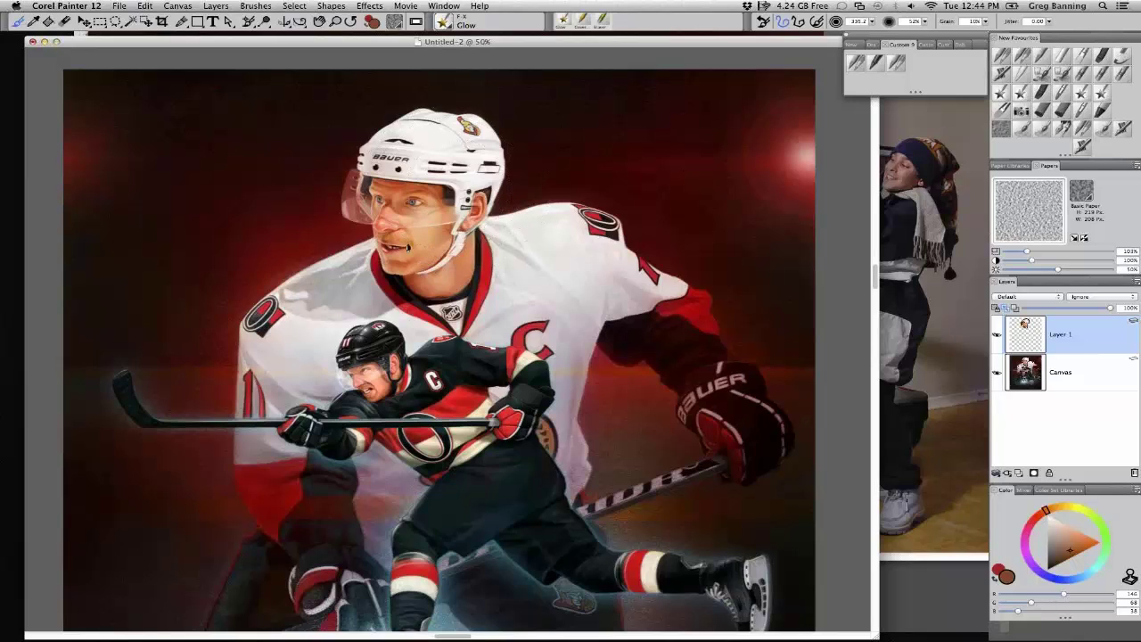
{"action": "mouse_move", "coordinate": [435, 191]}
{"action": "left_mouse_down"}
{"action": "mouse_move", "coordinate": [412, 270]}
{"action": "mouse_move", "coordinate": [417, 228]}
{"action": "left_mouse_up"}
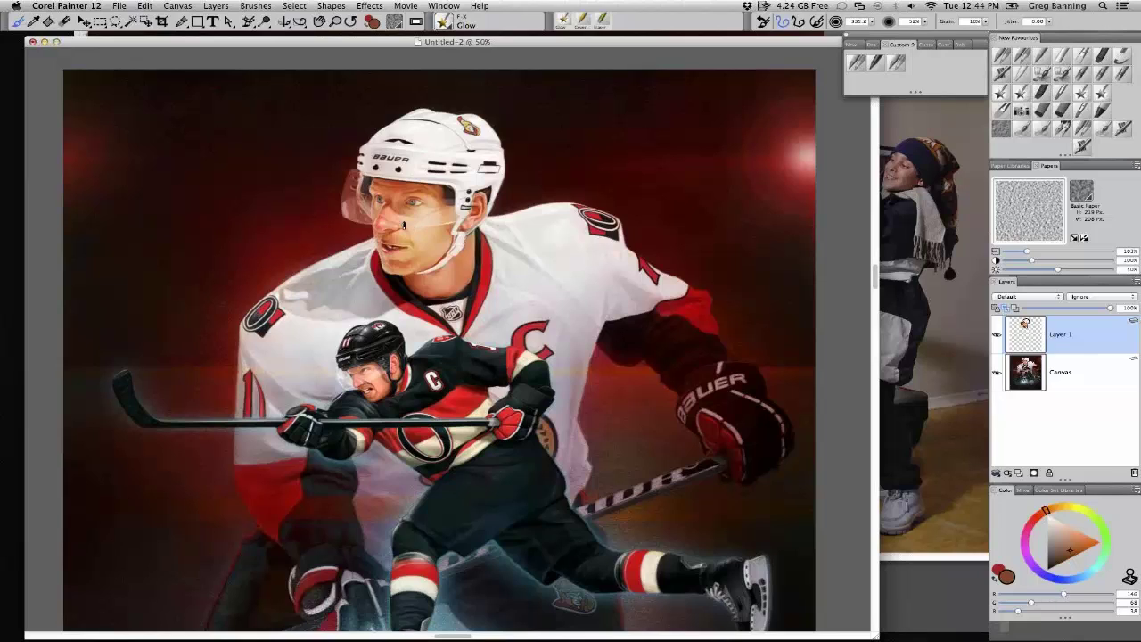
{"action": "left_click_drag", "start_coordinate": [404, 225], "coordinate": [385, 205]}
{"action": "left_click_drag", "start_coordinate": [1098, 310], "coordinate": [1089, 310]}
{"action": "scroll", "coordinate": [405, 226], "scroll_direction": "up", "scroll_amount": 1}
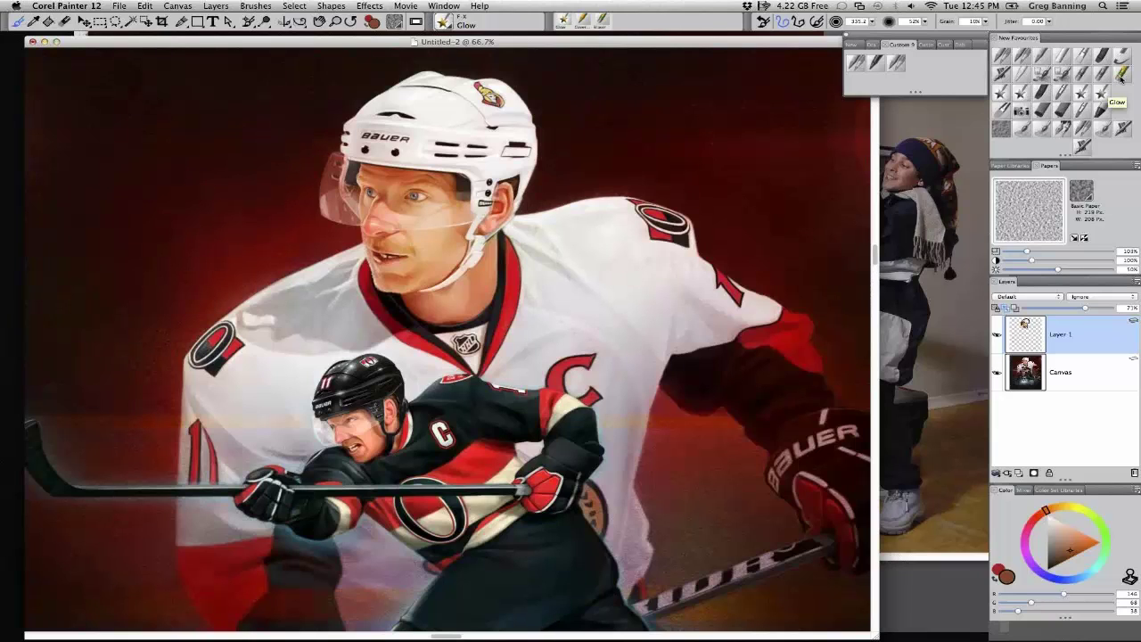
Zoom in on the face with the Eraser sized up to 34, then delete the glow layer
{"action": "key", "text": "super+equal"}
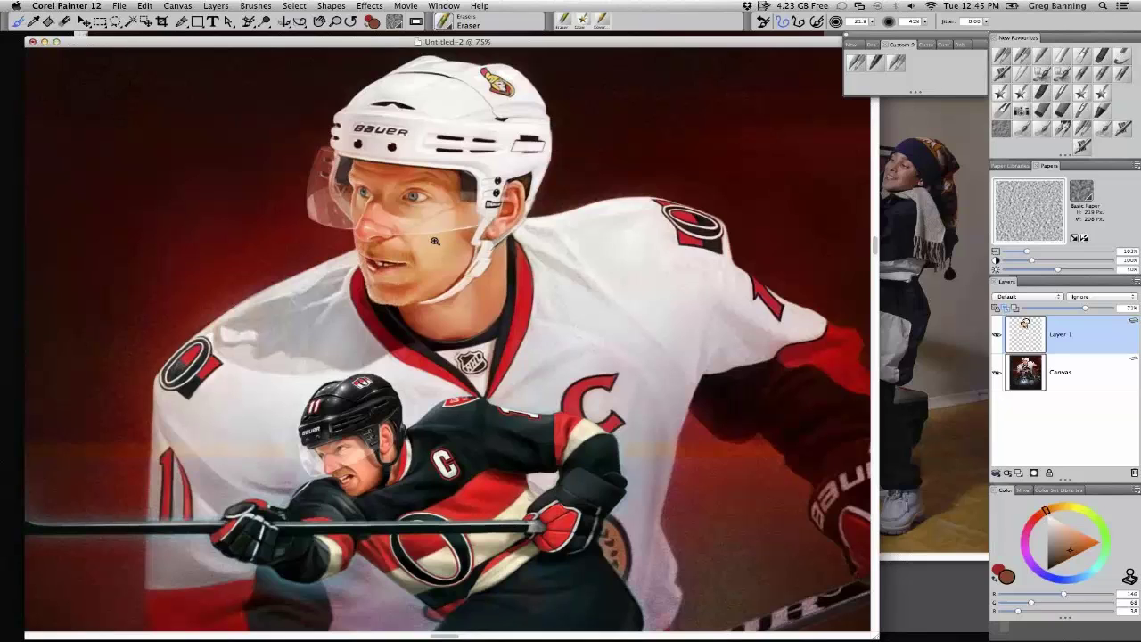
{"action": "left_click", "coordinate": [435, 240]}
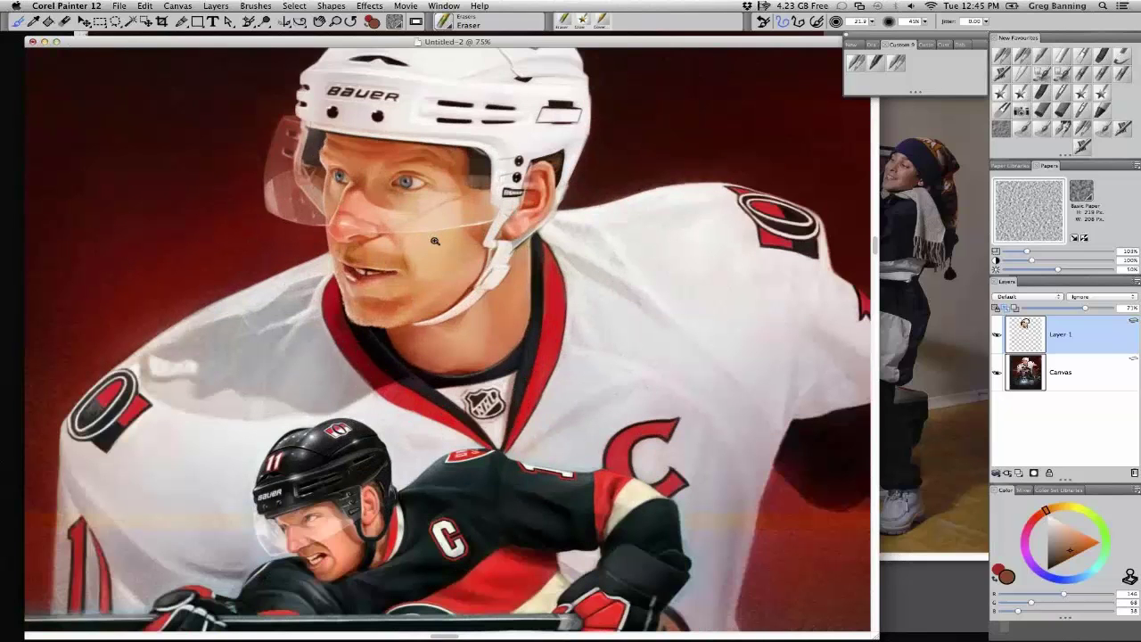
{"action": "key", "text": "bracketleft"}
{"action": "key", "text": "bracketleft"}
{"action": "key", "text": "bracketleft"}
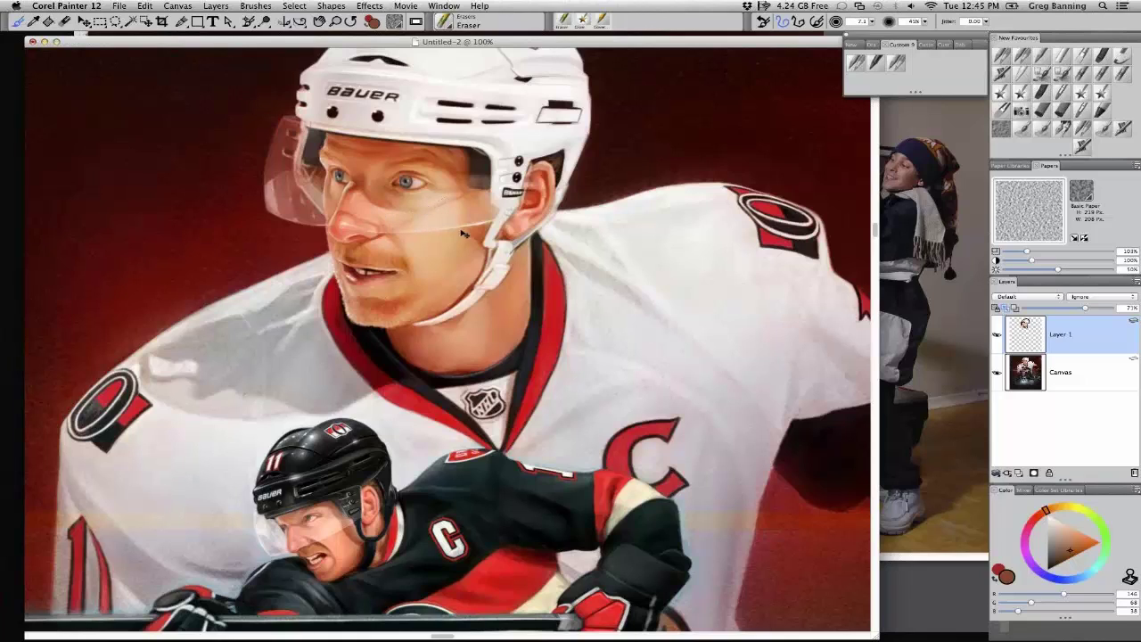
{"action": "key", "text": "bracketright"}
{"action": "key", "text": "bracketright"}
{"action": "left_click_drag", "start_coordinate": [408, 297], "coordinate": [419, 233]}
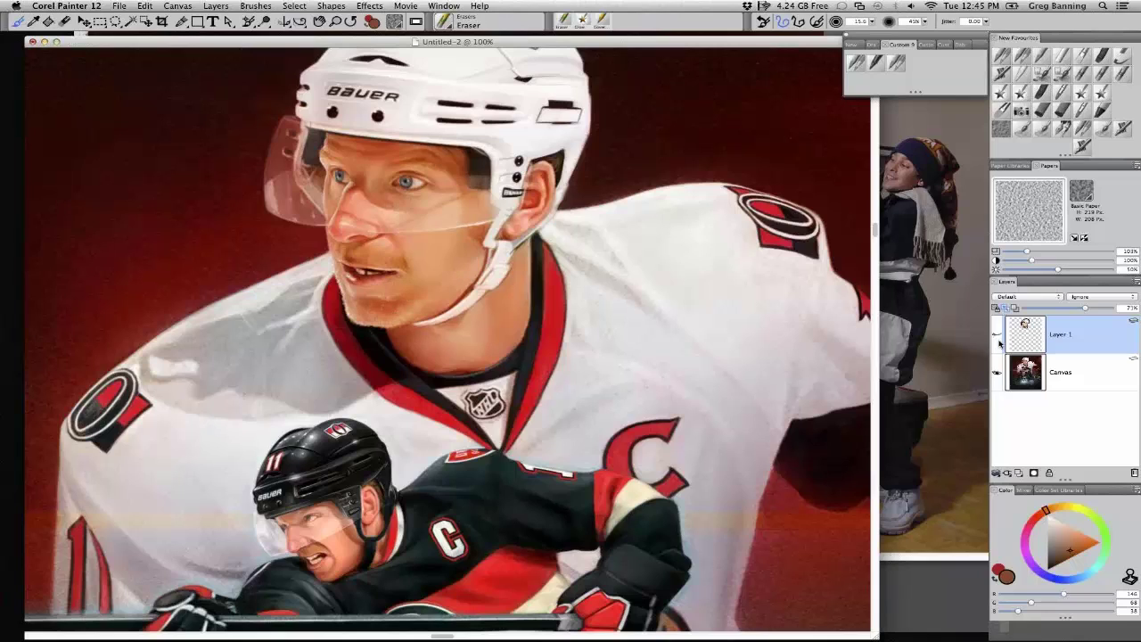
{"action": "left_click", "coordinate": [1134, 477]}
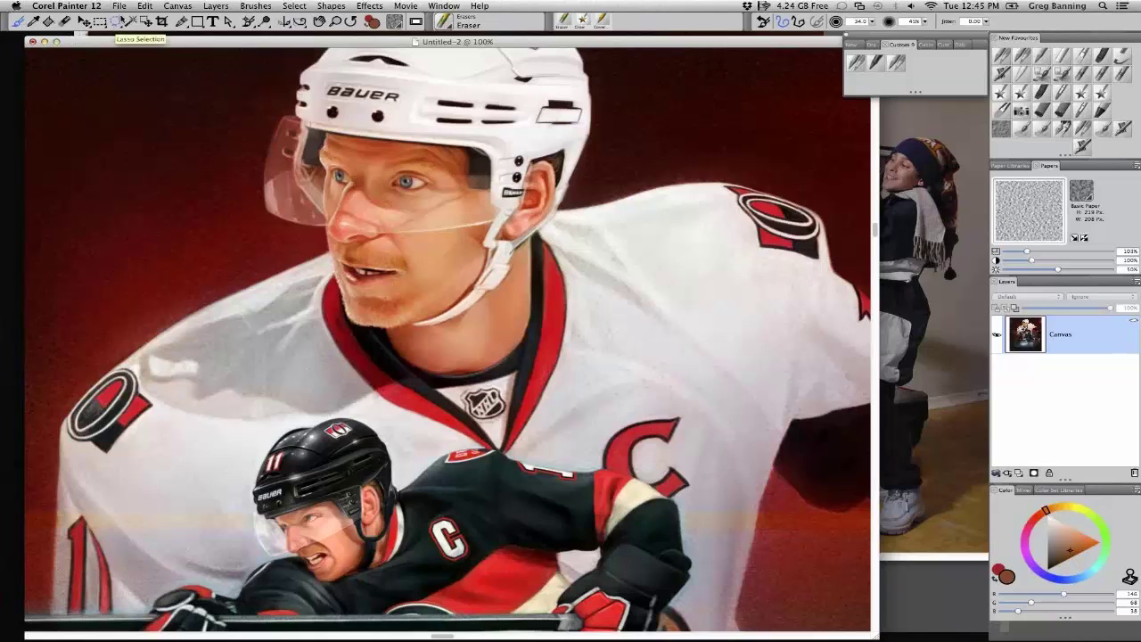
{"action": "left_click", "coordinate": [117, 20]}
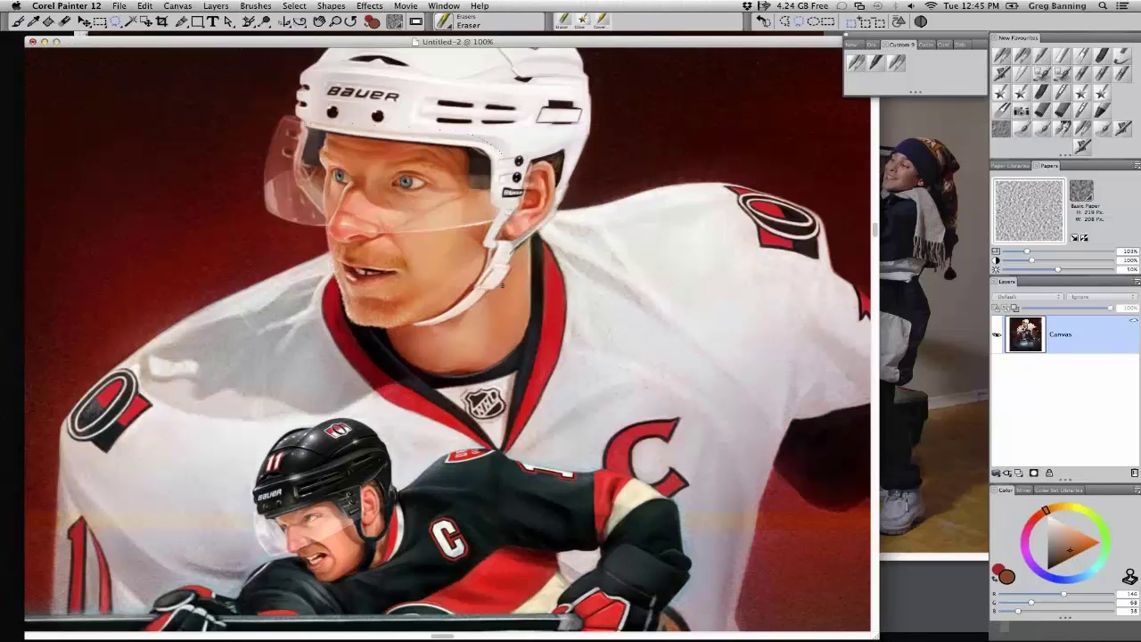
Copy the selected face onto a new layer and set its blending mode to Overlay
{"action": "mouse_move", "coordinate": [500, 278]}
{"action": "left_mouse_down"}
{"action": "mouse_move", "coordinate": [303, 120]}
{"action": "mouse_move", "coordinate": [498, 273]}
{"action": "left_mouse_up"}
{"action": "key", "text": "super+c"}
{"action": "key", "text": "super+v"}
{"action": "left_click", "coordinate": [1034, 299]}
{"action": "left_click", "coordinate": [1008, 385]}
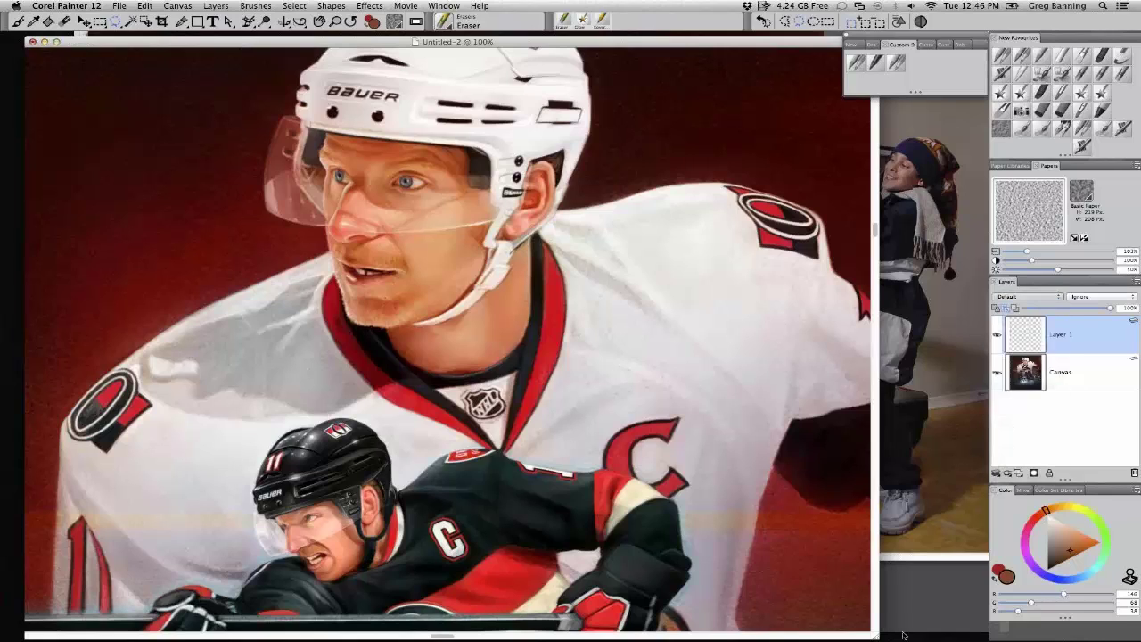
Airbrush a pale yellow glow over the face and between the eyes with Digital Airbrush
{"action": "left_click", "coordinate": [1002, 75]}
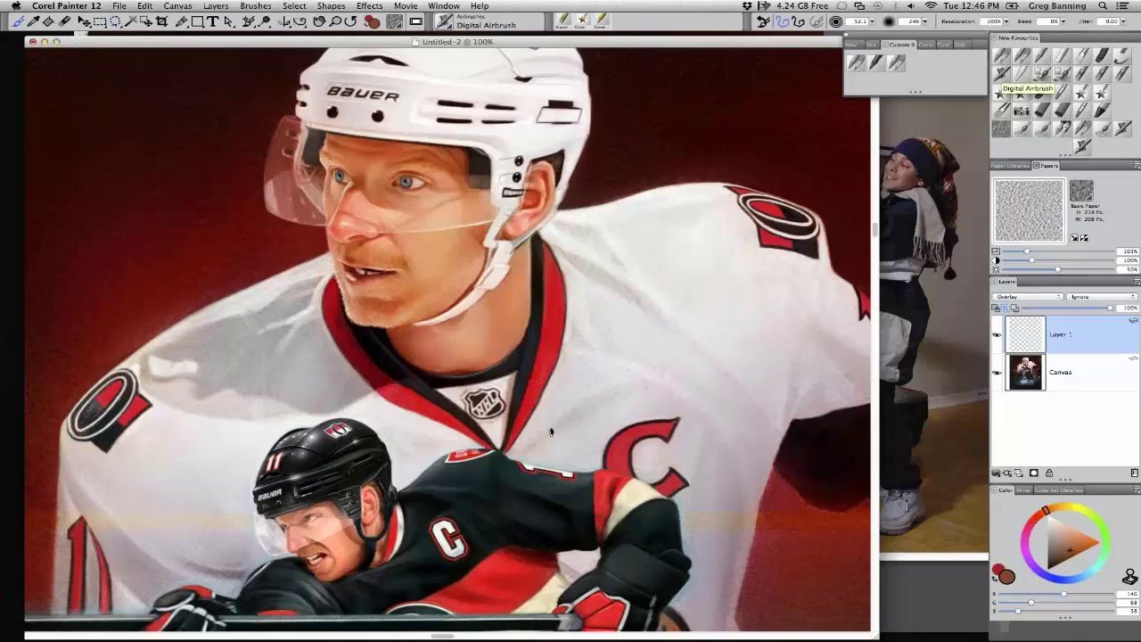
{"action": "left_click", "coordinate": [1080, 550]}
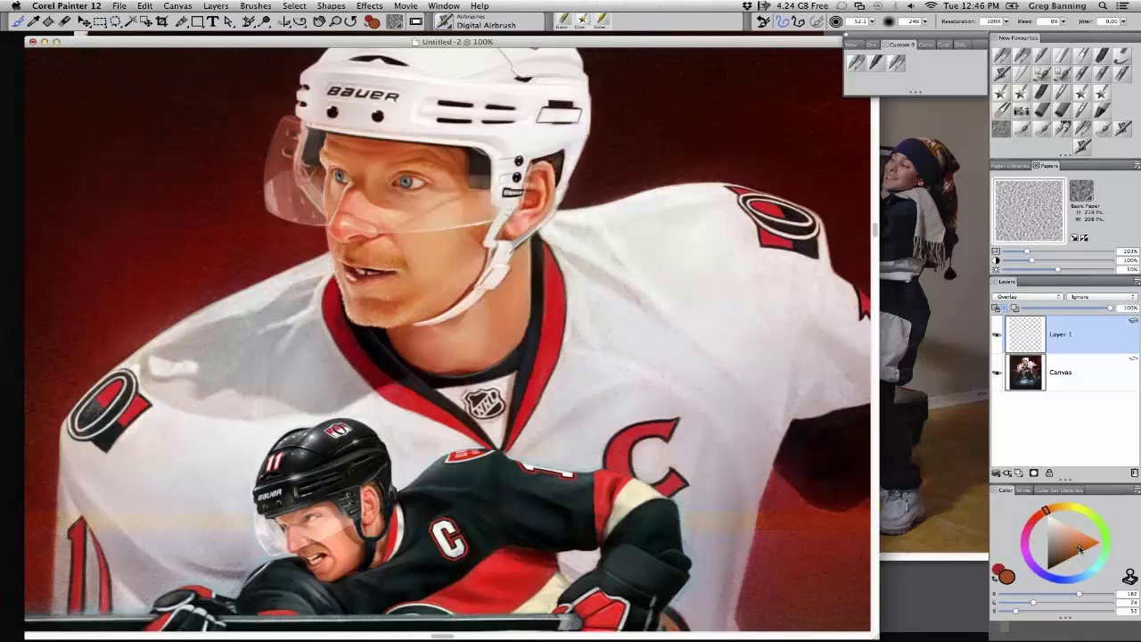
{"action": "left_click", "coordinate": [1076, 543]}
{"action": "key", "text": "]"}
{"action": "key", "text": "super+z"}
{"action": "left_click", "coordinate": [487, 293], "text": "alt"}
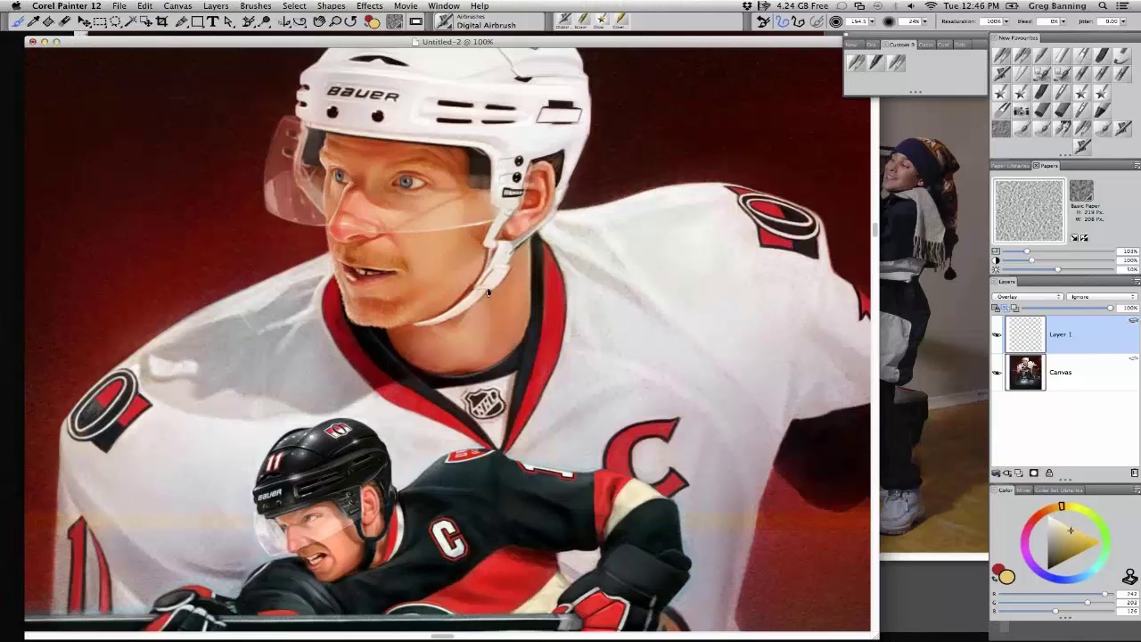
{"action": "left_click_drag", "start_coordinate": [488, 292], "coordinate": [412, 258]}
{"action": "left_click_drag", "start_coordinate": [378, 192], "coordinate": [474, 223]}
Lower the overlay layer's opacity to 53% and toggle its visibility to compare before and after
{"action": "left_click_drag", "start_coordinate": [1110, 307], "coordinate": [1070, 307]}
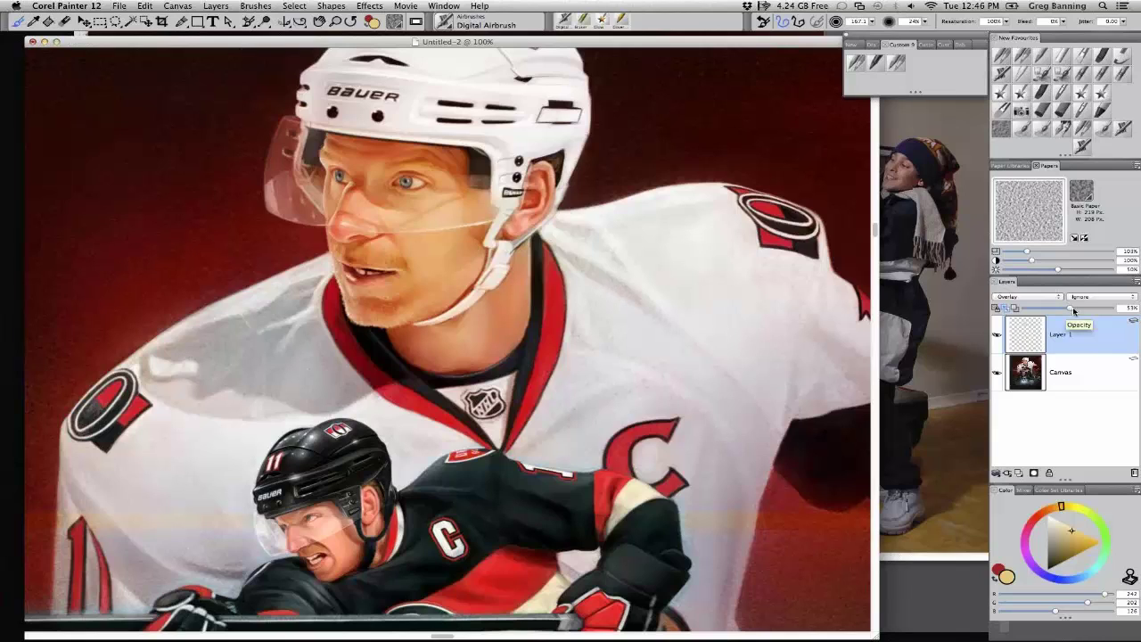
{"action": "left_click", "coordinate": [997, 335]}
{"action": "left_click", "coordinate": [999, 336]}
{"action": "left_click", "coordinate": [997, 337]}
{"action": "left_click", "coordinate": [997, 336]}
{"action": "left_click", "coordinate": [1121, 74]}
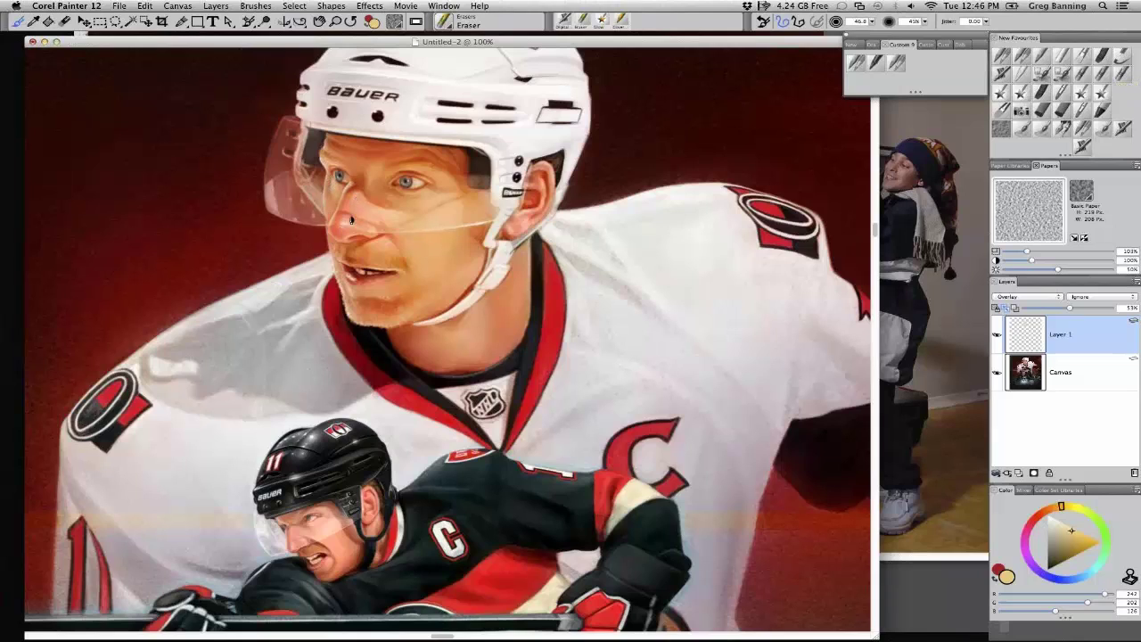
{"action": "key", "text": "]"}
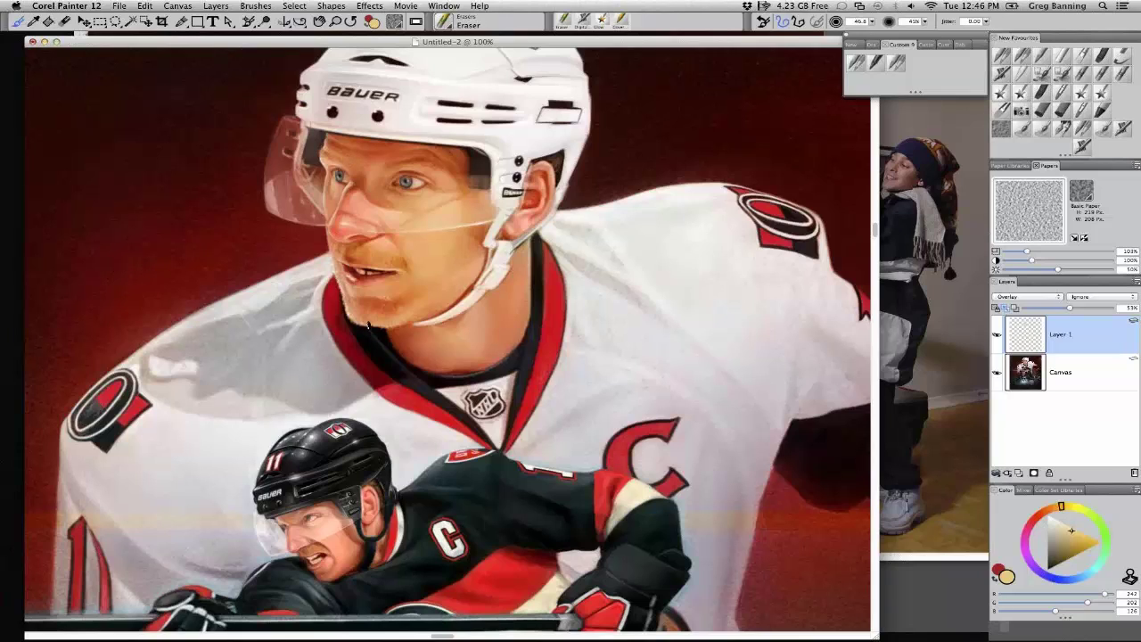
Delete the face glow layer, then lasso the player's head and lift it onto its own layer
{"action": "left_click", "coordinate": [1134, 473]}
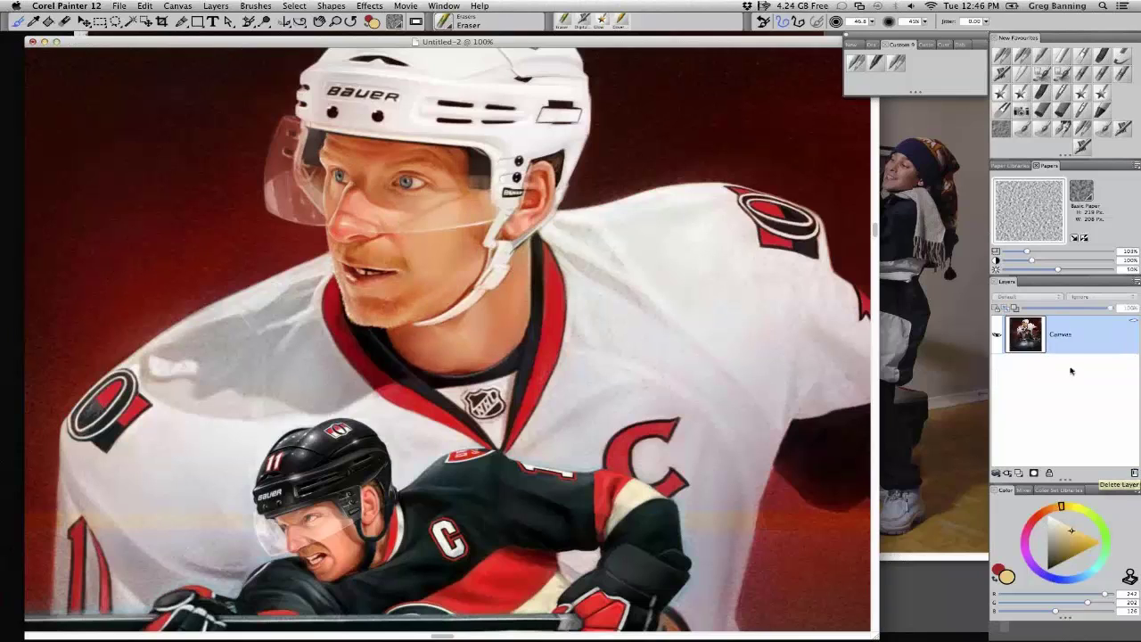
{"action": "left_click", "coordinate": [113, 21]}
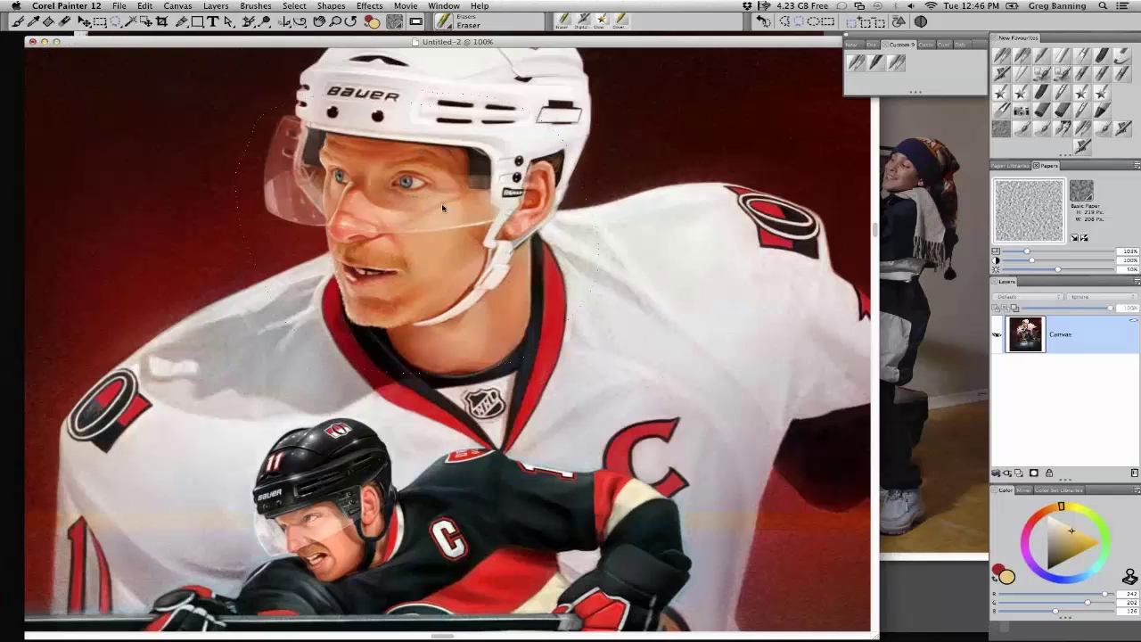
{"action": "key", "text": "f"}
{"action": "key", "text": "super+r"}
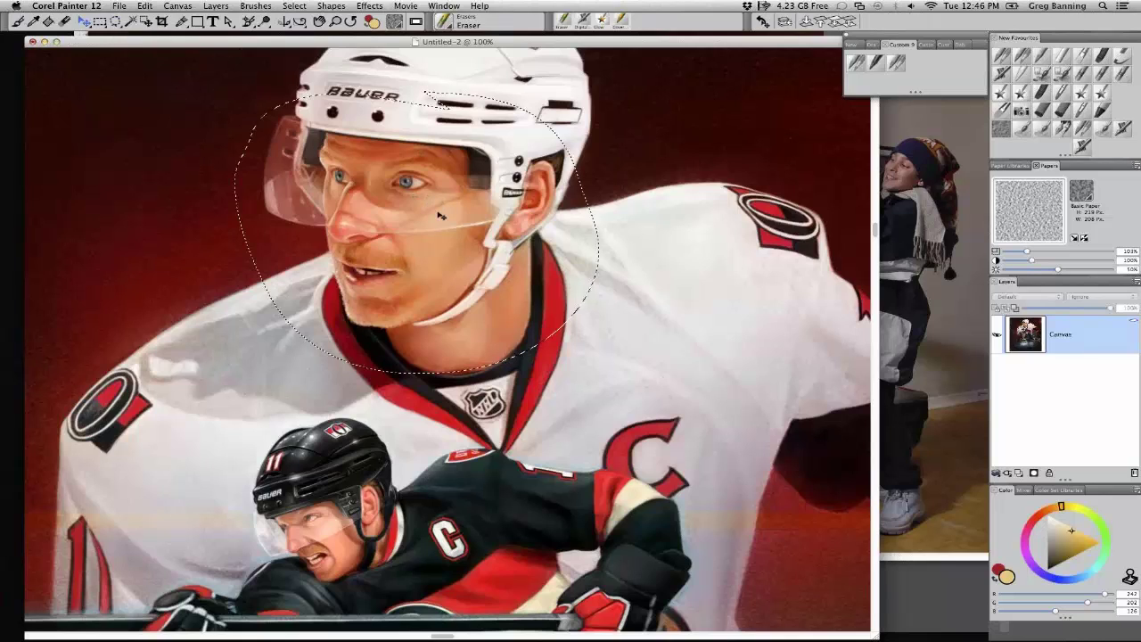
{"action": "left_click", "coordinate": [439, 214]}
Browse the Effects menu, fit the painting in the window, and zoom in on the player's face
{"action": "left_click", "coordinate": [370, 5]}
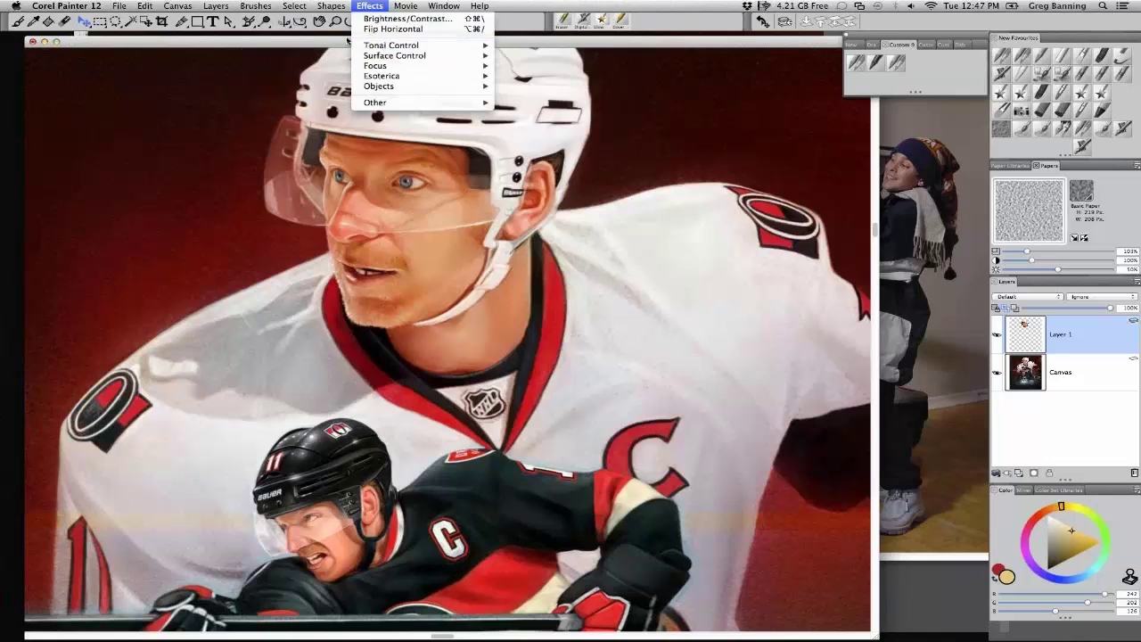
{"action": "left_click", "coordinate": [509, 335]}
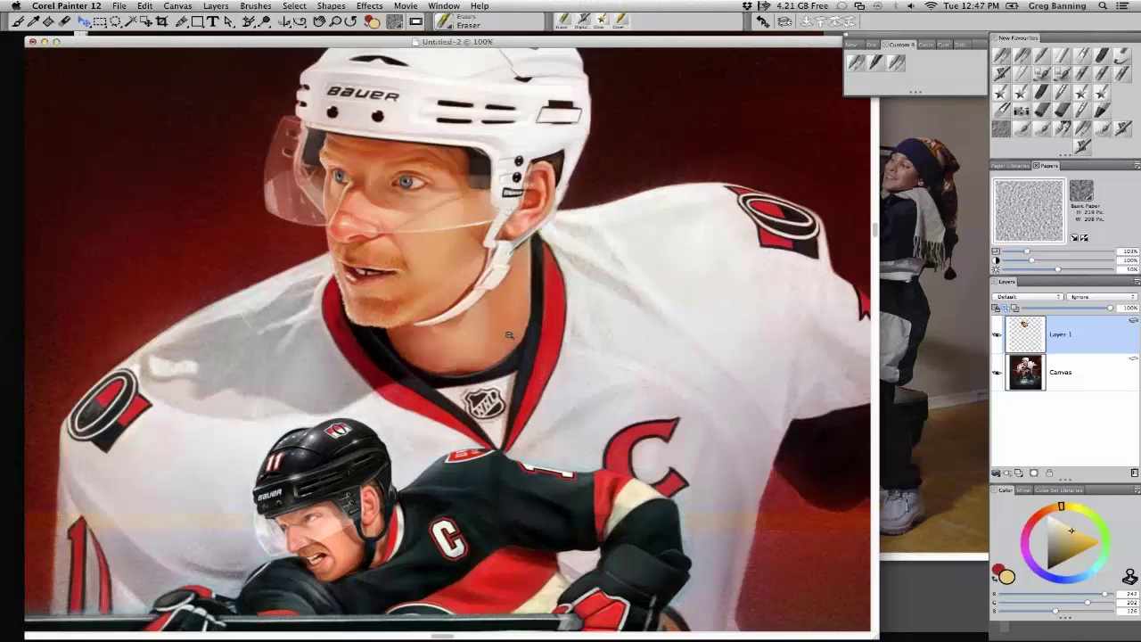
{"action": "left_click", "coordinate": [508, 335], "text": "alt"}
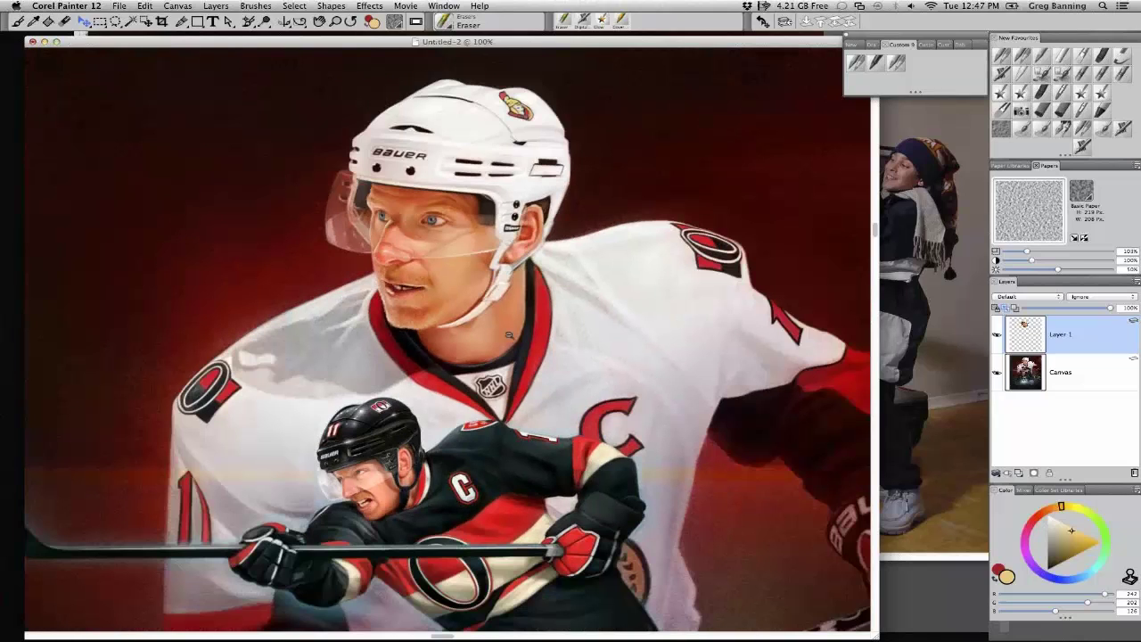
{"action": "key", "text": "super+0"}
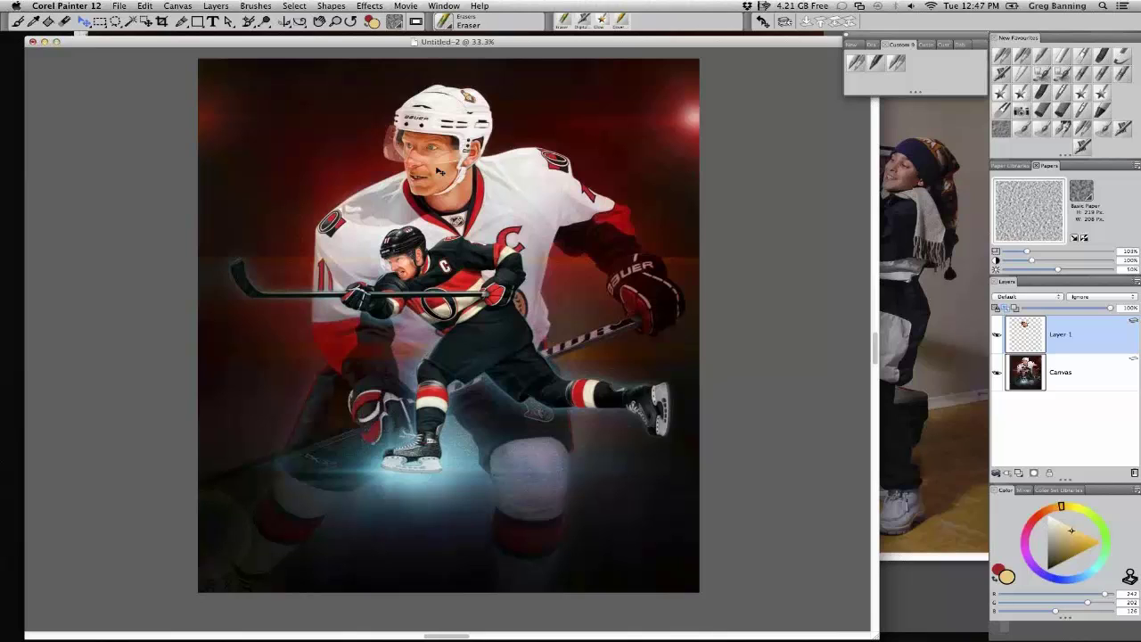
{"action": "key", "text": "super+equal"}
{"action": "left_click", "coordinate": [371, 6]}
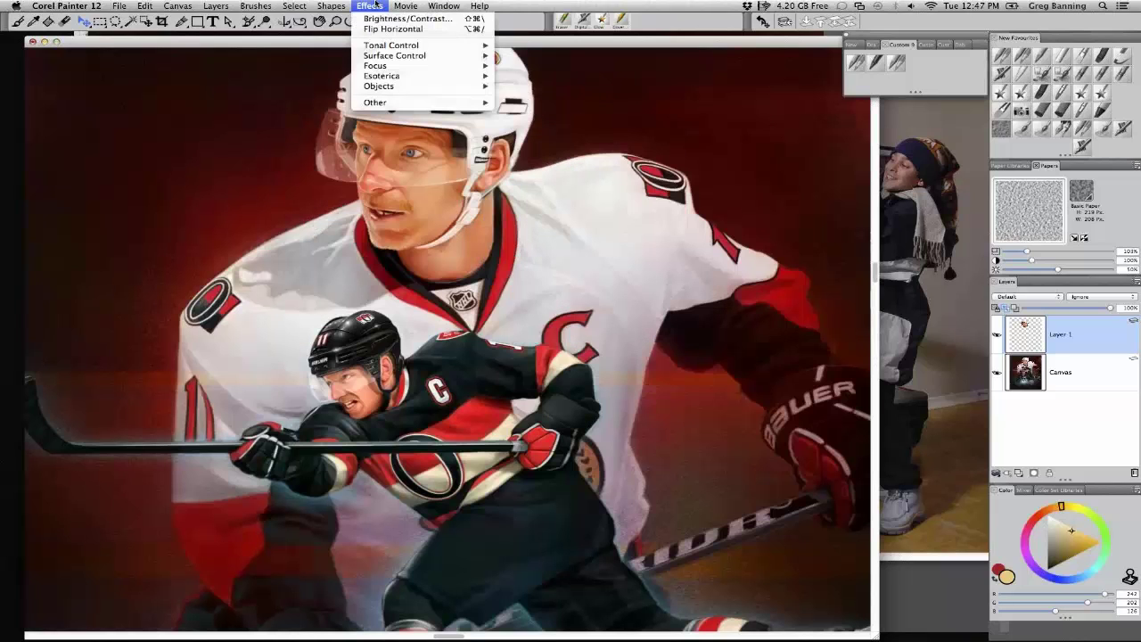
{"action": "mouse_move", "coordinate": [392, 45]}
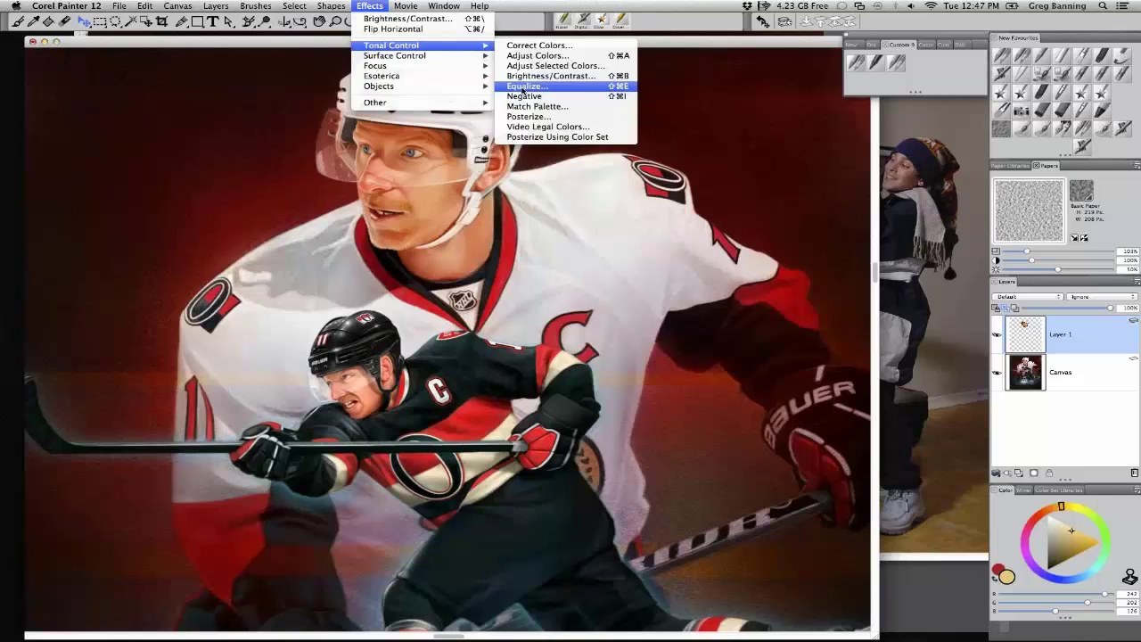
Apply Equalize to the head layer with black point 97.6% and white point 11.3%
{"action": "left_click", "coordinate": [524, 86]}
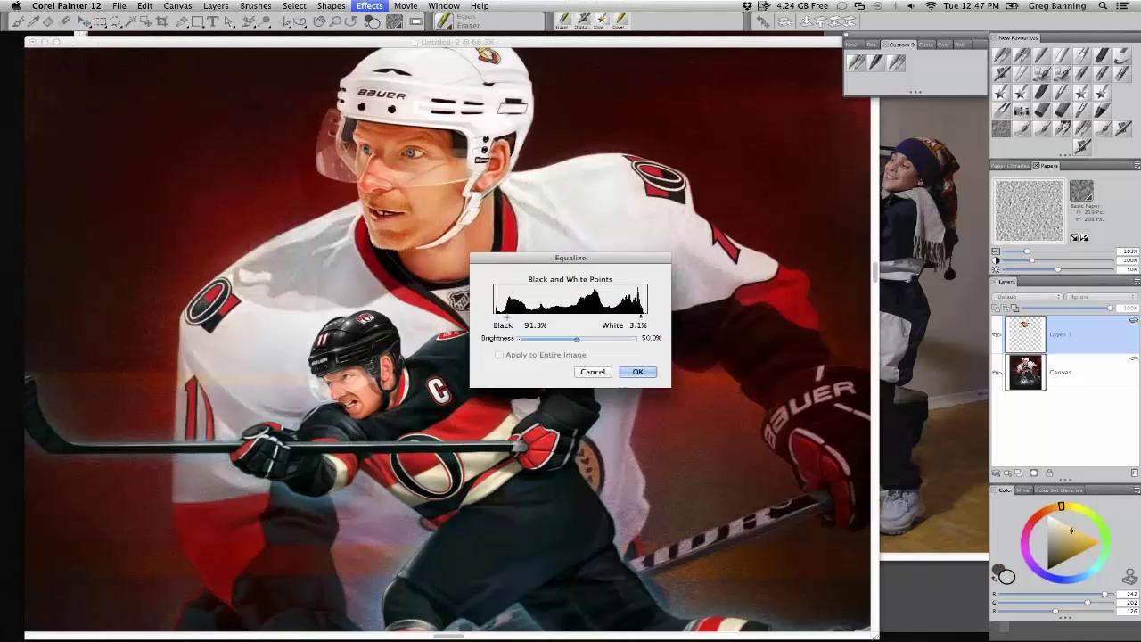
{"action": "left_click_drag", "start_coordinate": [505, 317], "coordinate": [496, 316]}
{"action": "left_click_drag", "start_coordinate": [634, 324], "coordinate": [631, 316]}
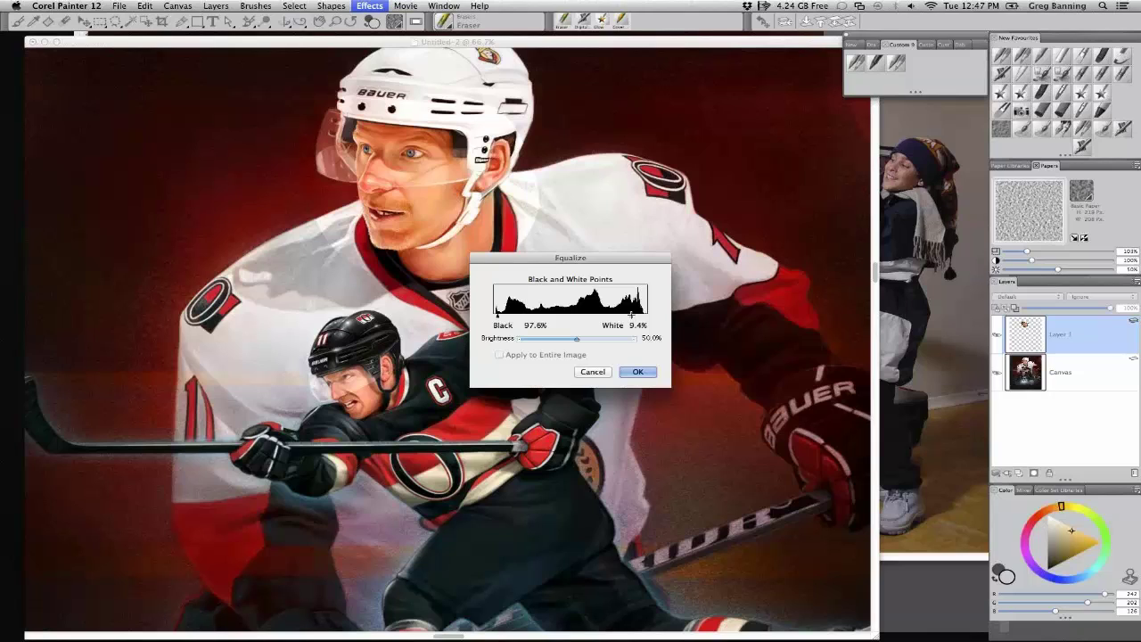
{"action": "left_click_drag", "start_coordinate": [631, 314], "coordinate": [630, 317]}
{"action": "left_click", "coordinate": [629, 371]}
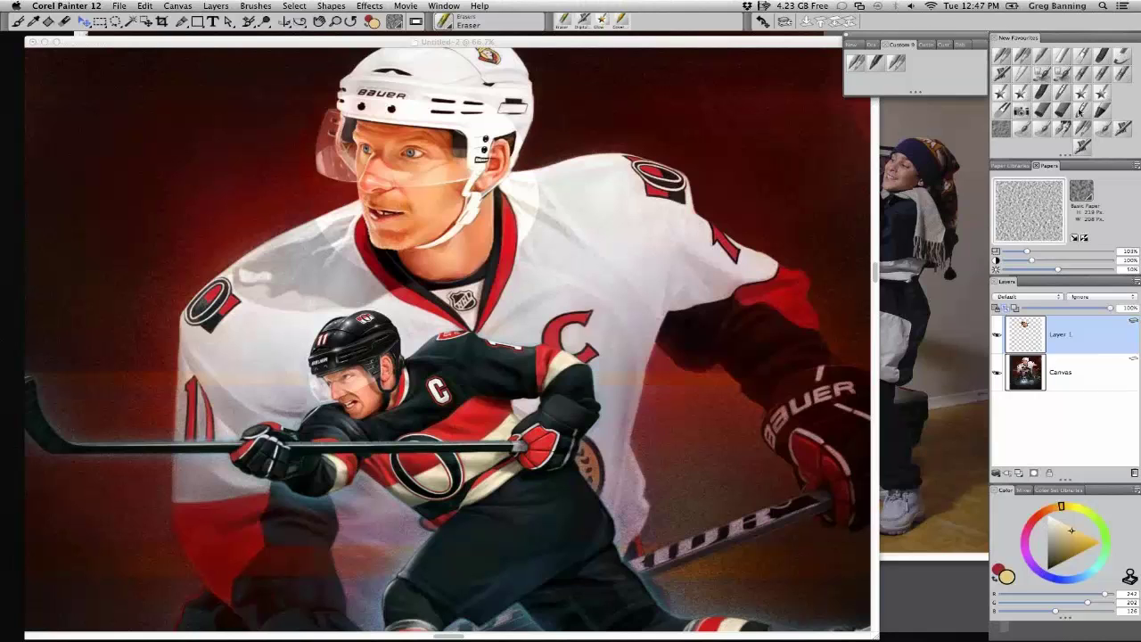
{"action": "key", "text": "super+equal"}
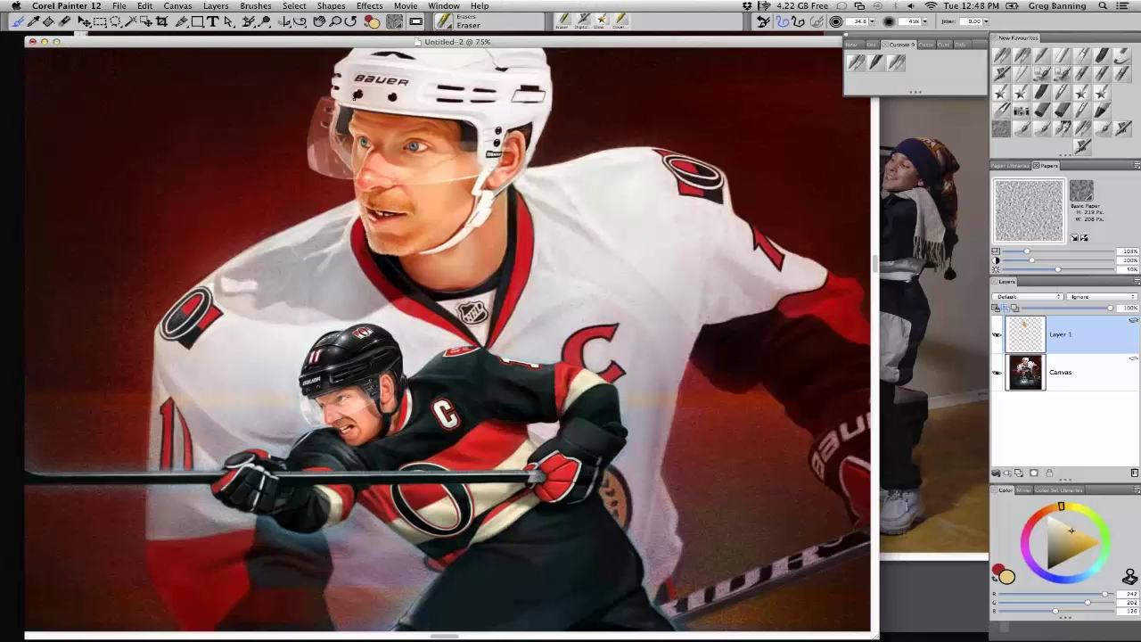
{"action": "left_click", "coordinate": [473, 238]}
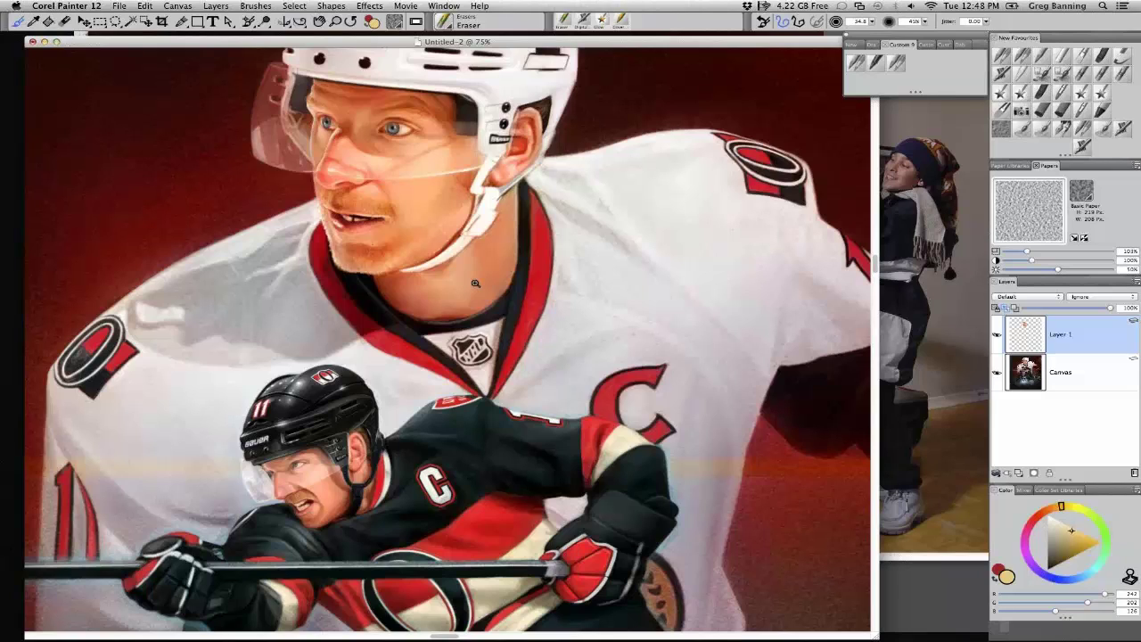
{"action": "left_click", "coordinate": [475, 282], "text": "alt"}
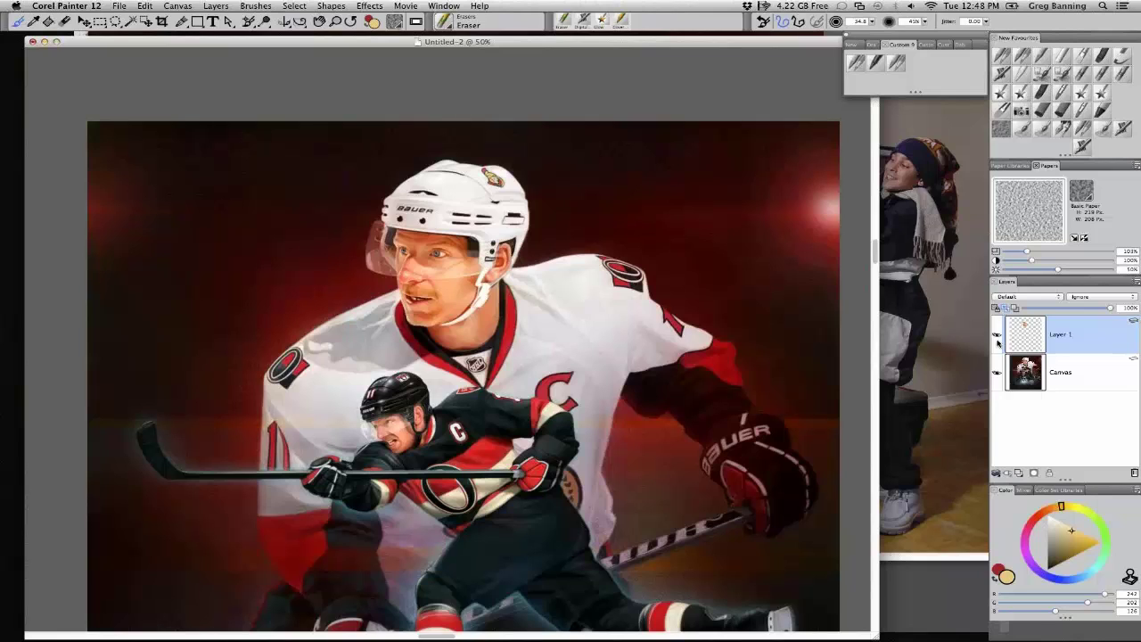
Merge the face layer into the canvas, fit the image in the window, and select all
{"action": "key", "text": "ctrl+shift+d"}
{"action": "key", "text": "ctrl+minus"}
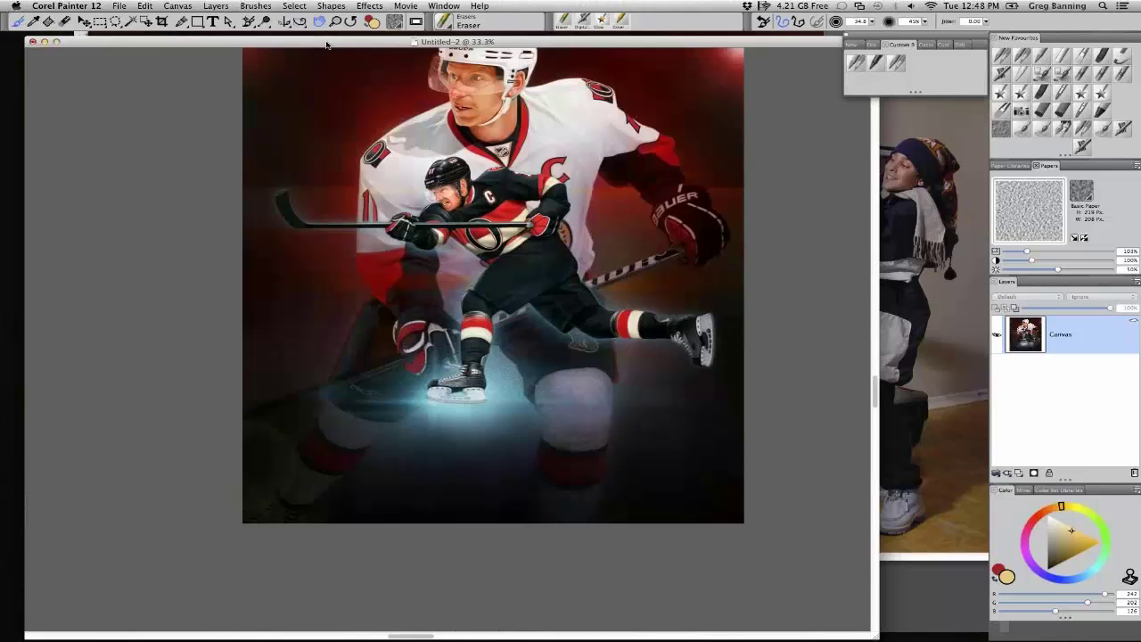
{"action": "key", "text": "f"}
{"action": "key", "text": "ctrl+a"}
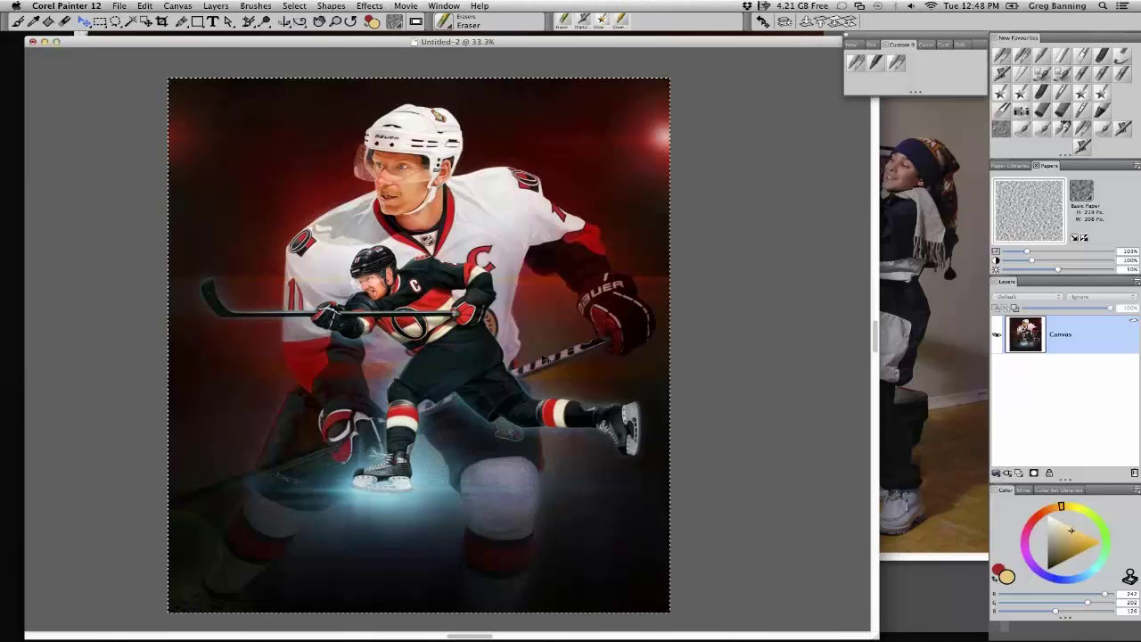
Apply Equalize to the whole image with black 97.6%, white 14.1% and slightly raised brightness
{"action": "key", "text": "ctrl+e"}
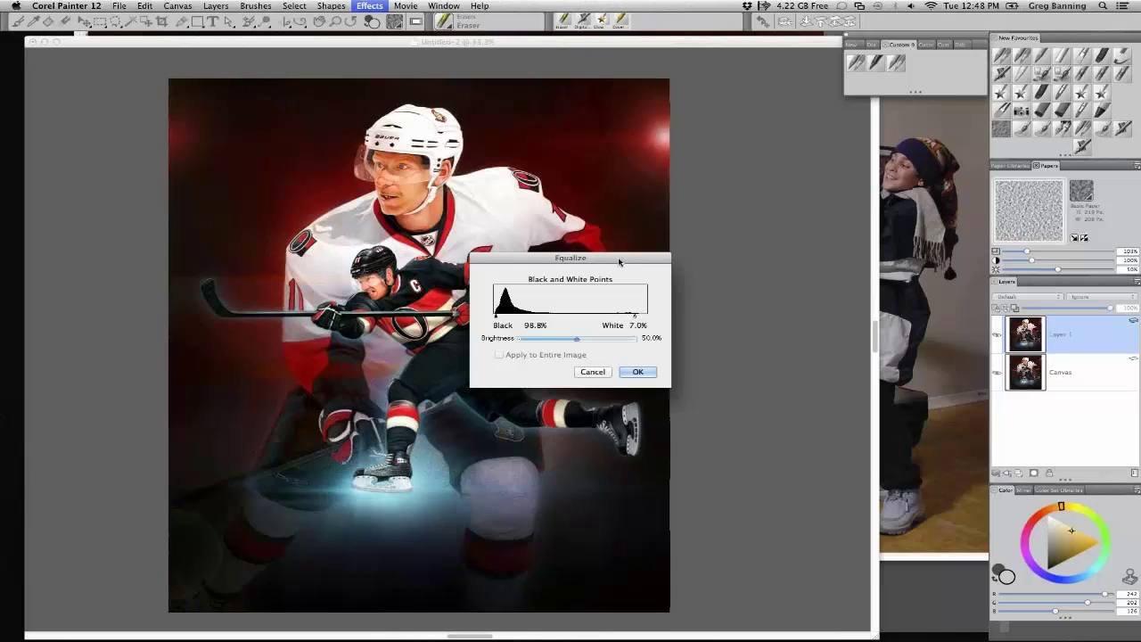
{"action": "left_click_drag", "start_coordinate": [620, 261], "coordinate": [779, 218]}
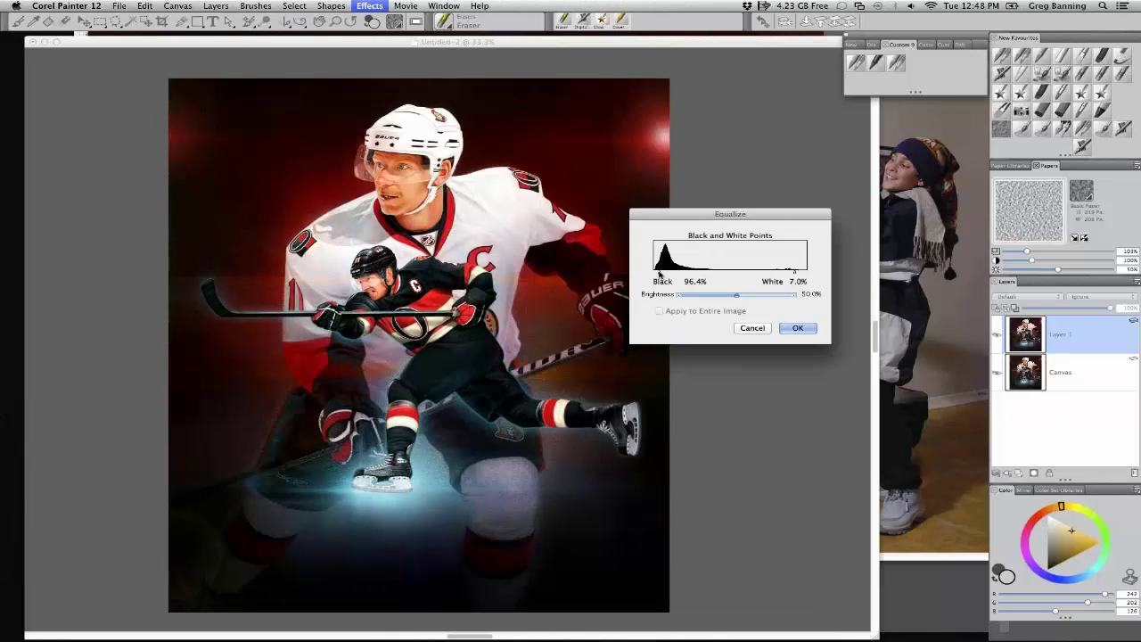
{"action": "left_click_drag", "start_coordinate": [659, 273], "coordinate": [788, 270]}
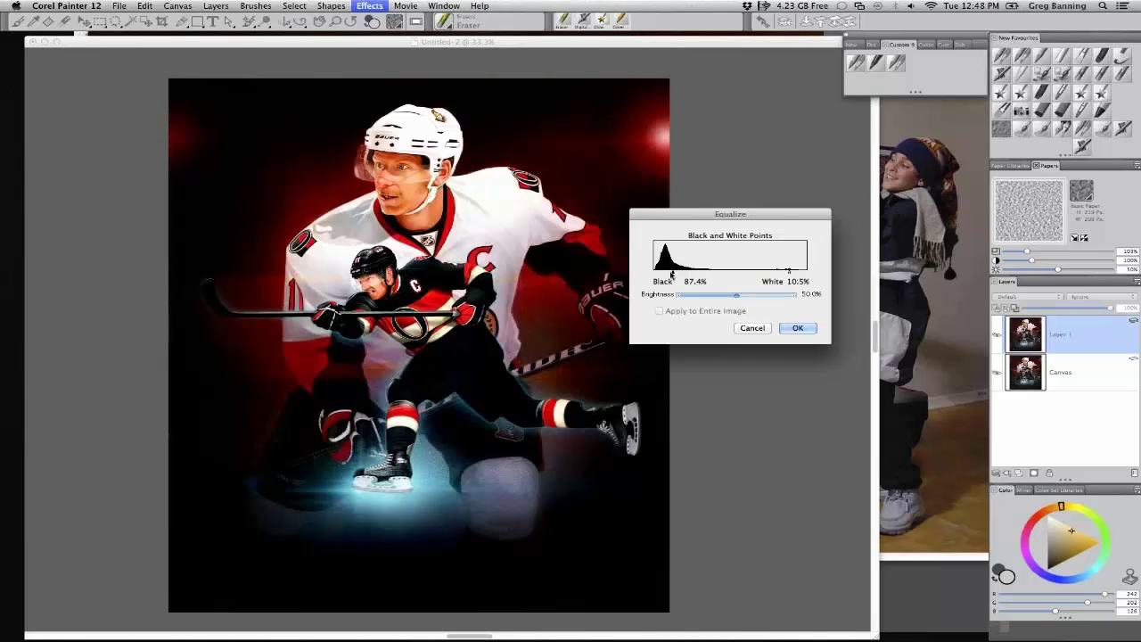
{"action": "left_click_drag", "start_coordinate": [736, 294], "coordinate": [745, 295]}
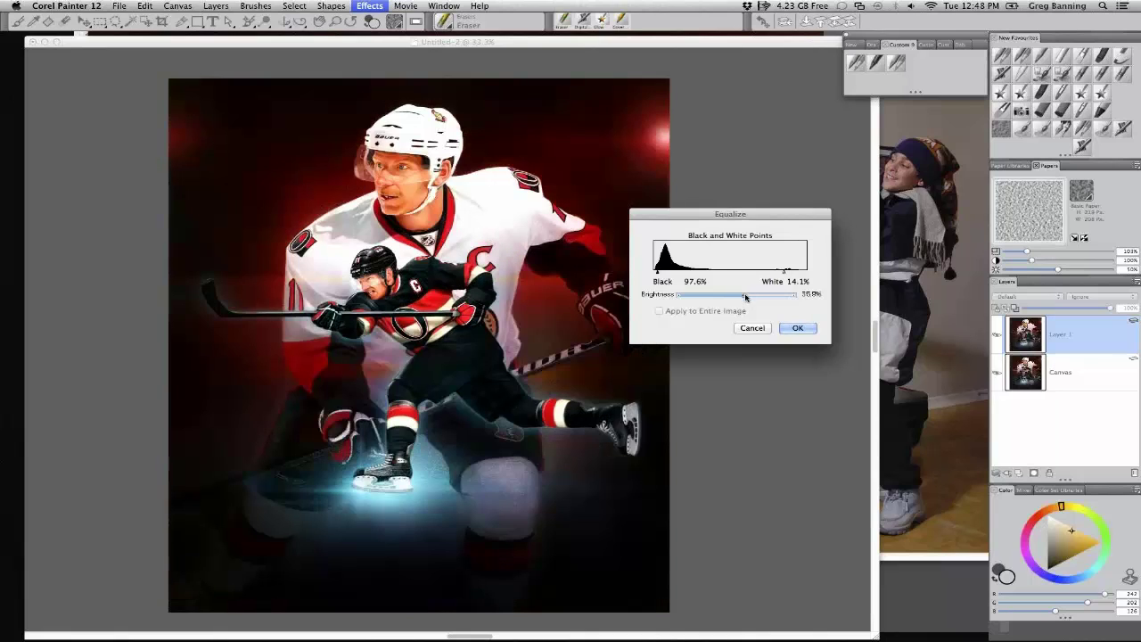
{"action": "left_click_drag", "start_coordinate": [745, 295], "coordinate": [738, 295]}
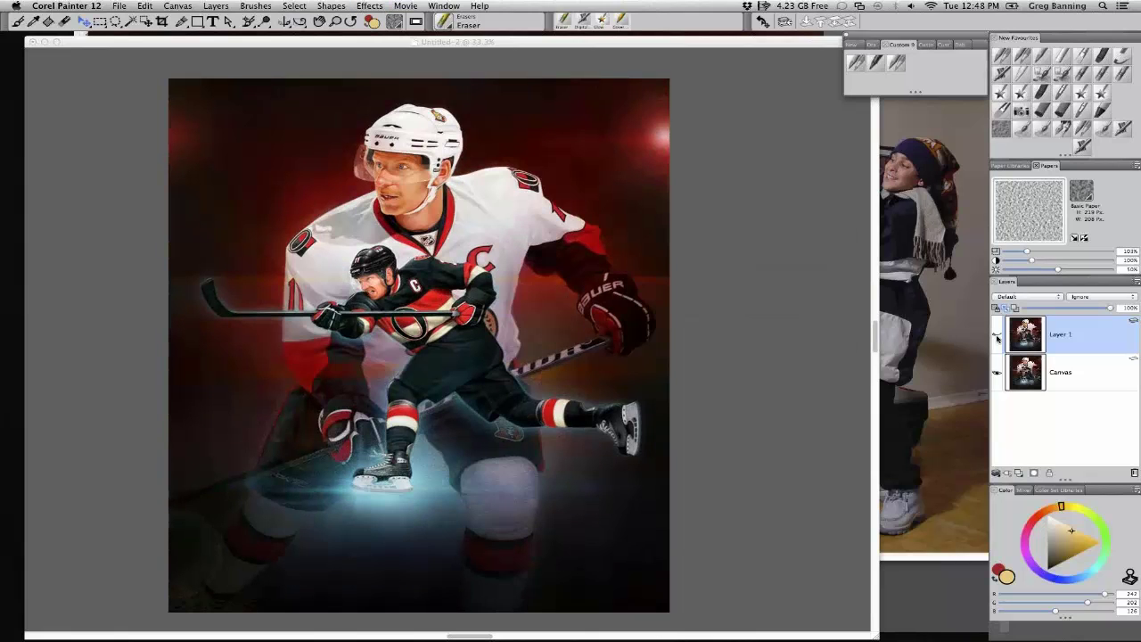
{"action": "left_click", "coordinate": [997, 335]}
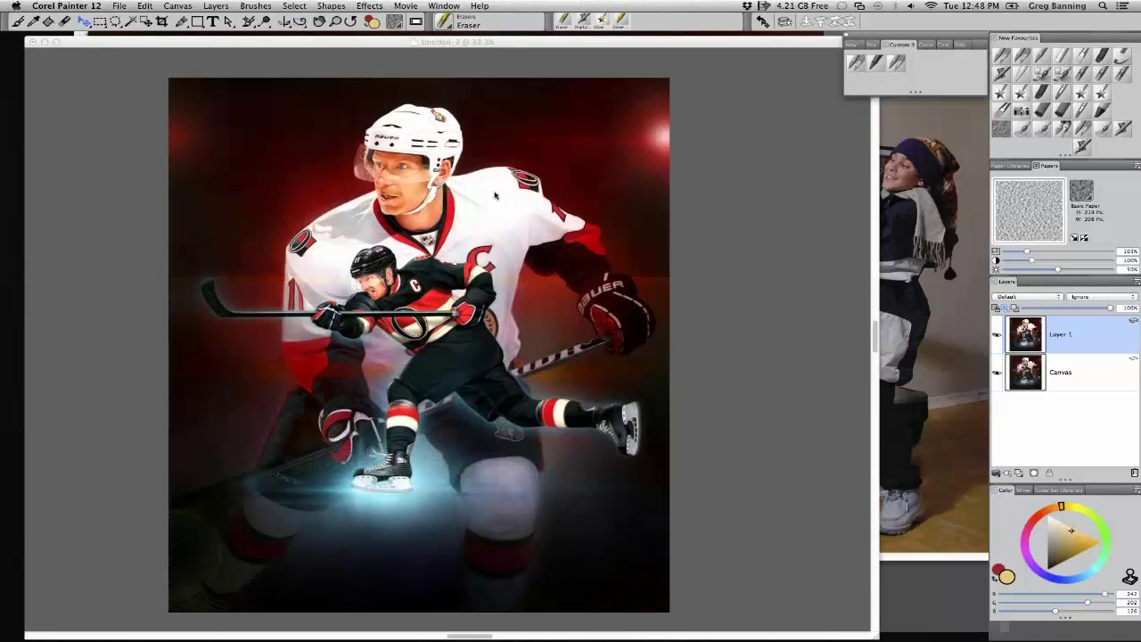
{"action": "left_click_drag", "start_coordinate": [495, 195], "coordinate": [501, 244]}
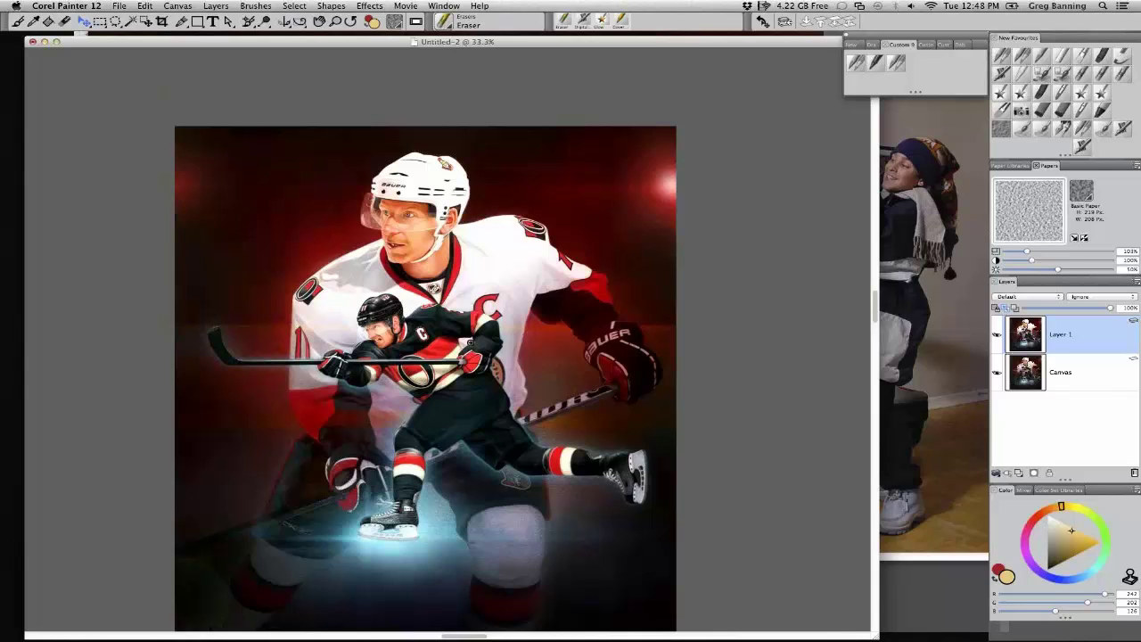
{"action": "key", "text": "super+equal"}
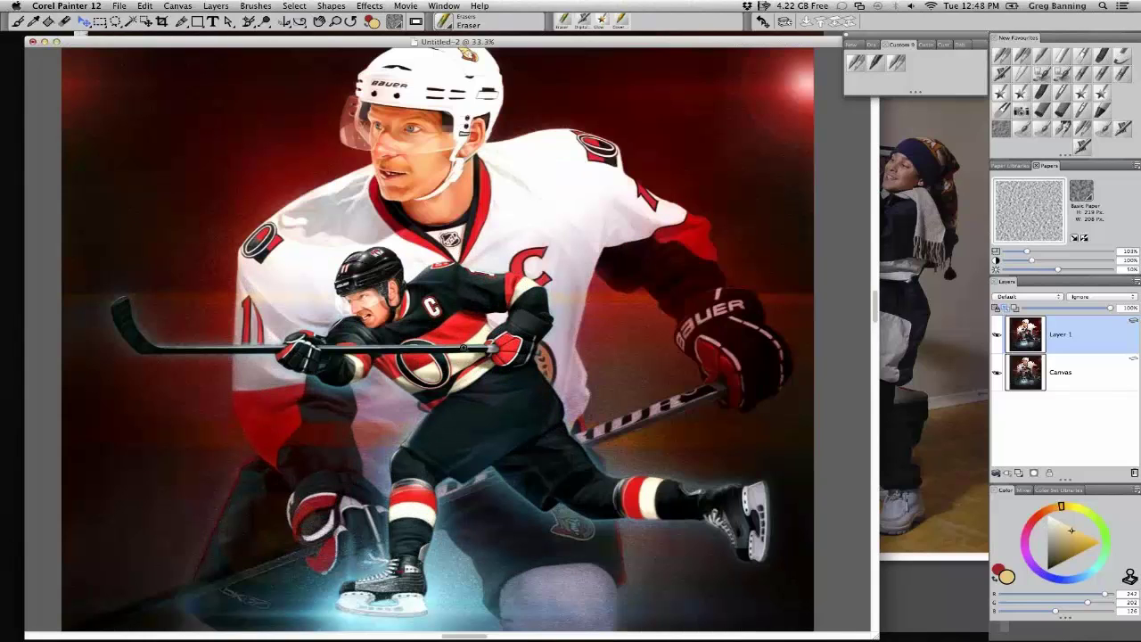